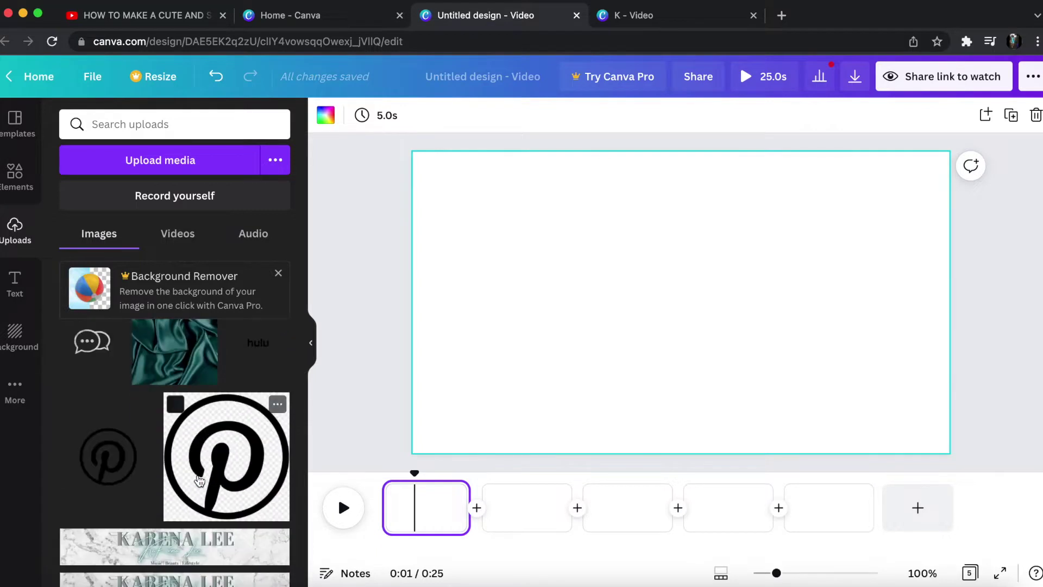
scroll(198, 478, "down", 5)
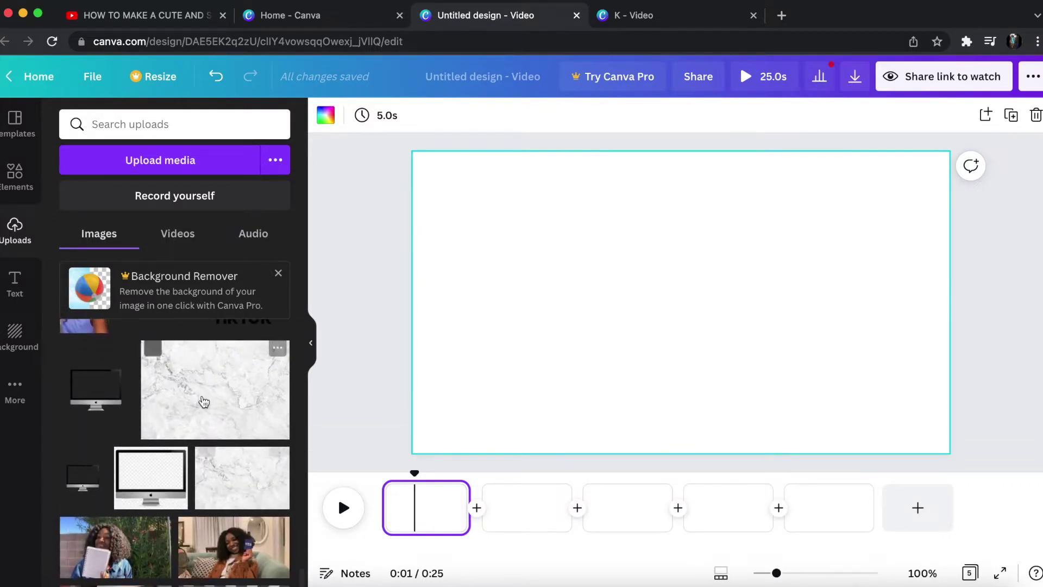
Step: Stretch the white marble image across the first page as its full background
left_click(203, 401)
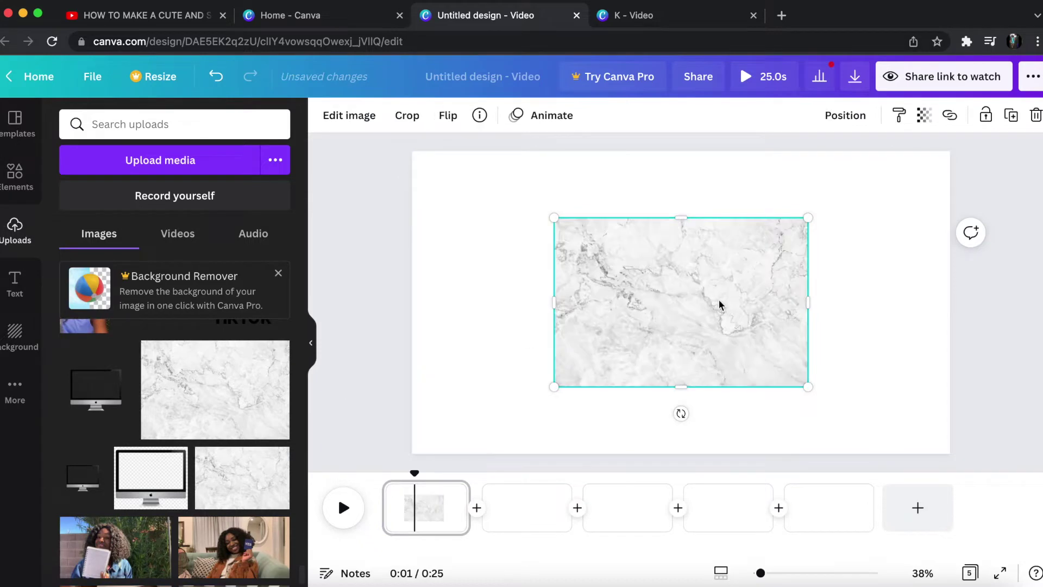
left_click(839, 289)
left_click(741, 295)
left_click_drag(740, 295, 599, 228)
left_click_drag(668, 329, 950, 455)
Step: Add the marble image to pages two and three, stretched to fill each page
left_click(537, 526)
key("ctrl+v")
left_click_drag(660, 326, 520, 270)
left_click_drag(667, 321, 968, 496)
left_click(607, 523)
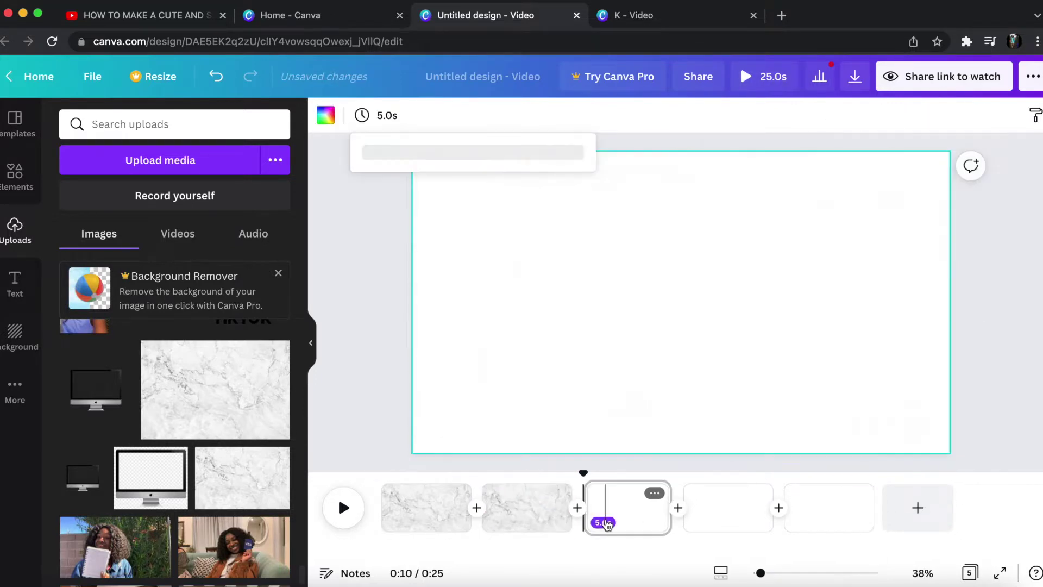
left_click(267, 391)
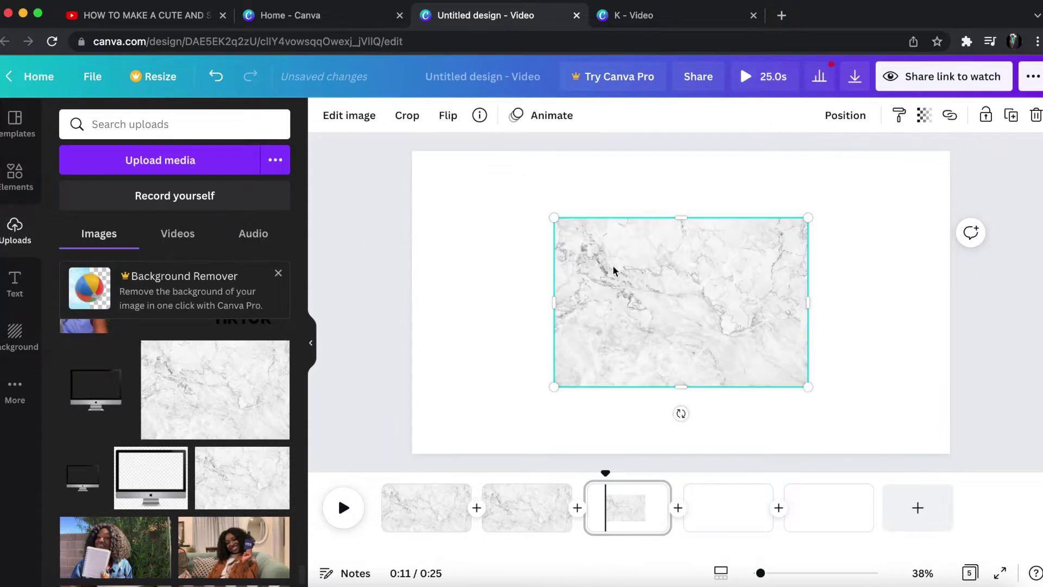
left_click_drag(612, 268, 547, 233)
left_click_drag(666, 322, 992, 333)
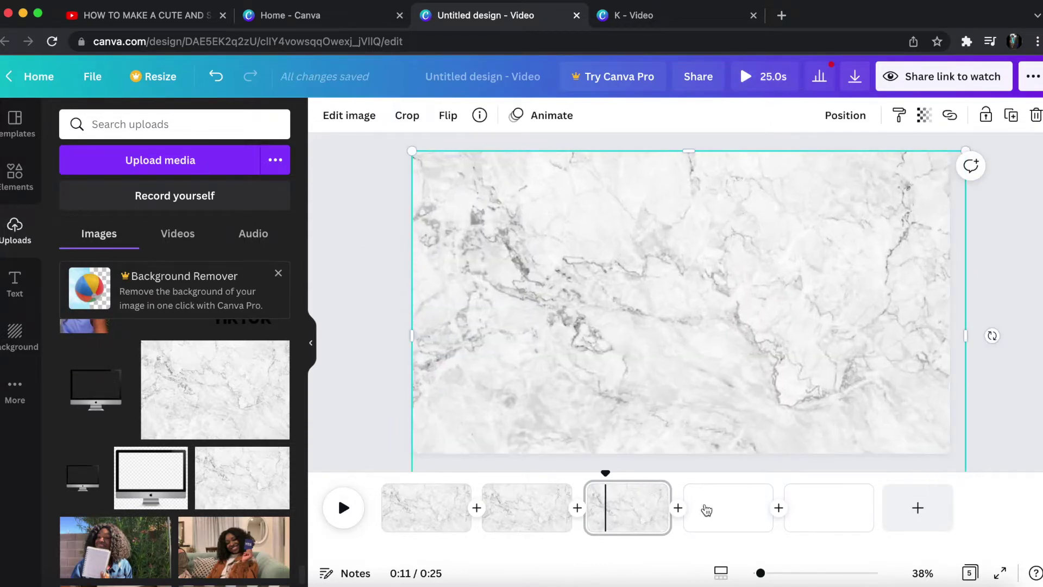
Step: Fill the fourth page with the marble background, then check the fifth and return to page one
left_click(728, 508)
left_click(283, 390)
left_click_drag(589, 323, 463, 268)
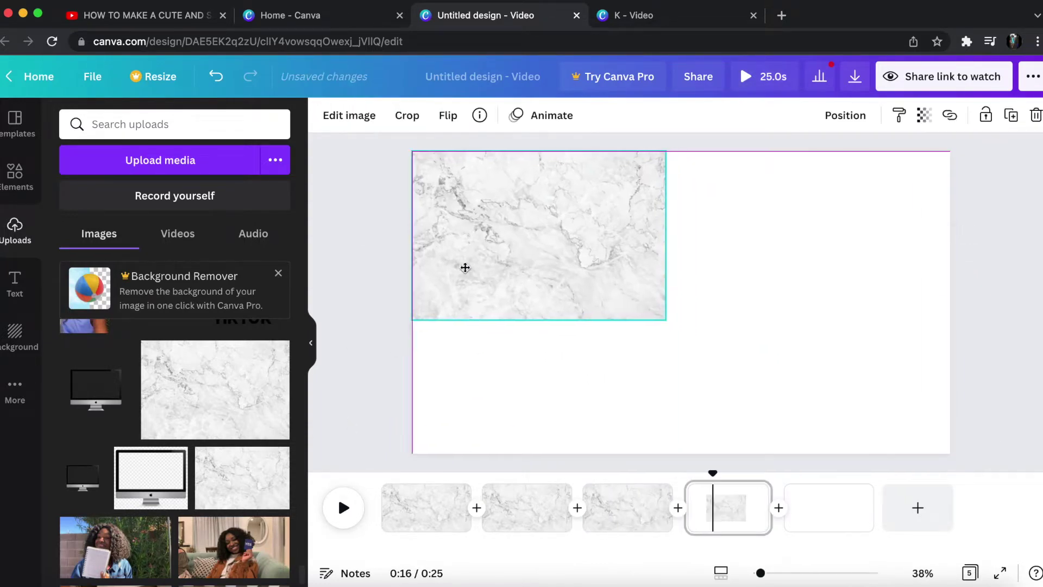
left_click_drag(667, 320, 974, 442)
left_click(798, 514)
left_click(416, 515)
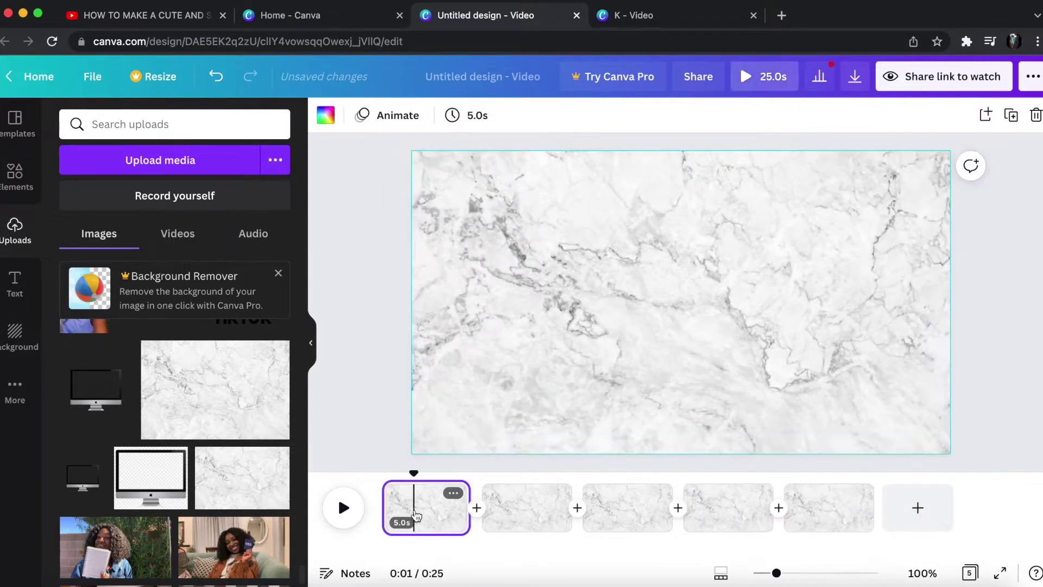
Step: Set page 1's timing to 2 seconds, bringing the video to 22 seconds
left_click(478, 116)
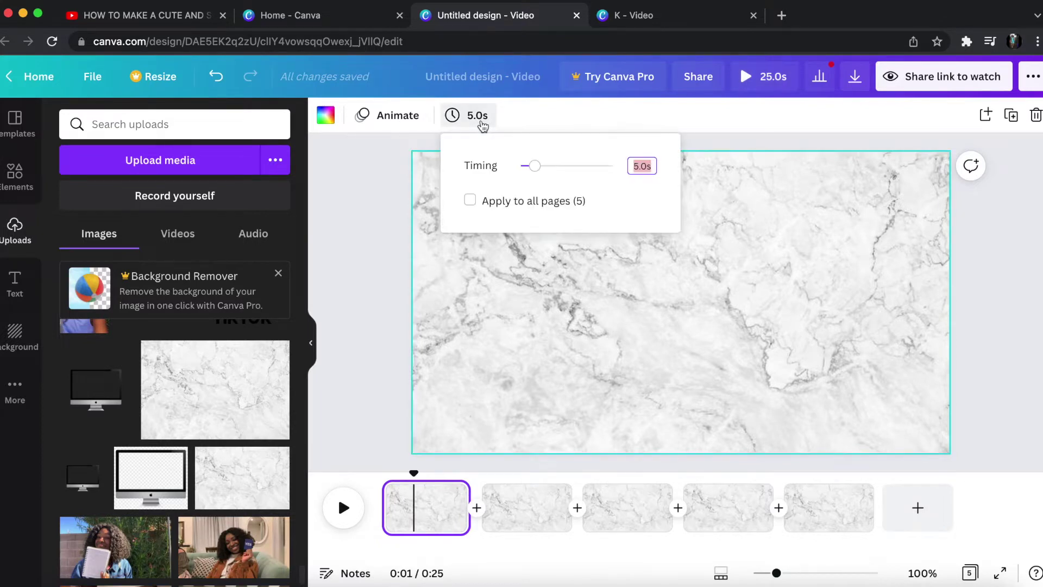
type("2")
key("Return")
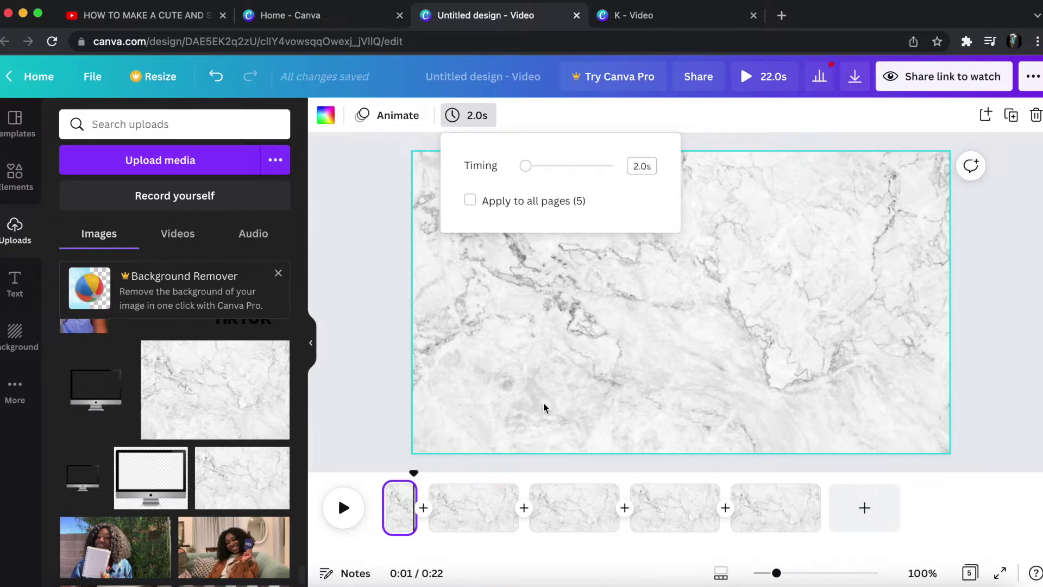
left_click(391, 378)
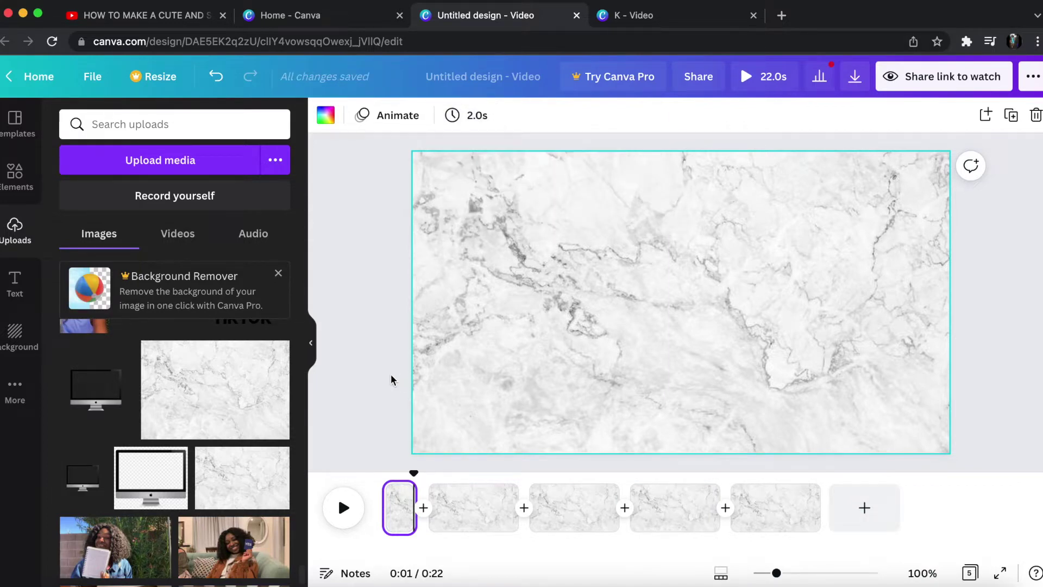
left_click(478, 518)
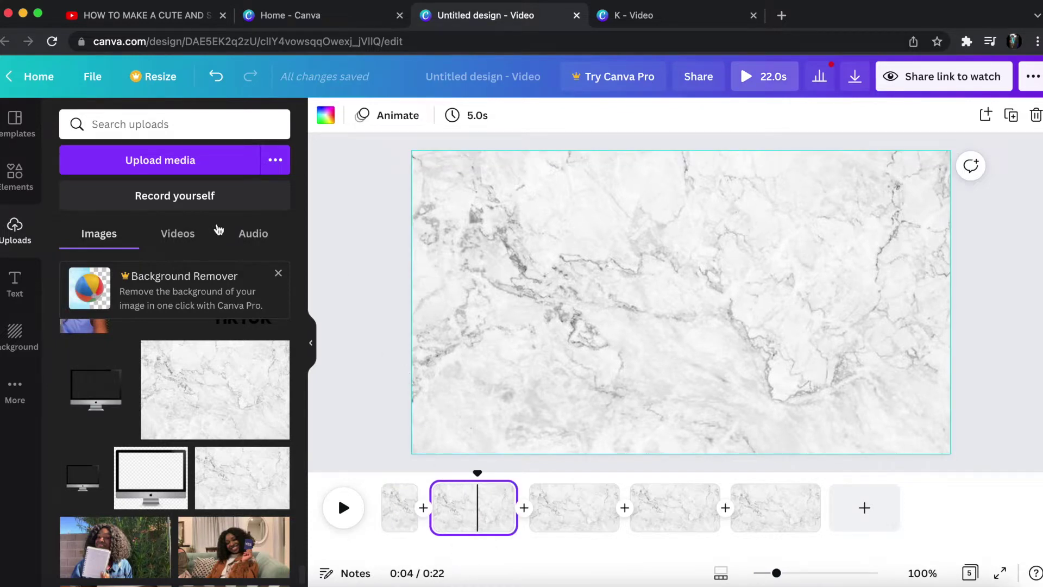
Step: Add the recently used black corner-bracket frame from Elements to page two
left_click(31, 171)
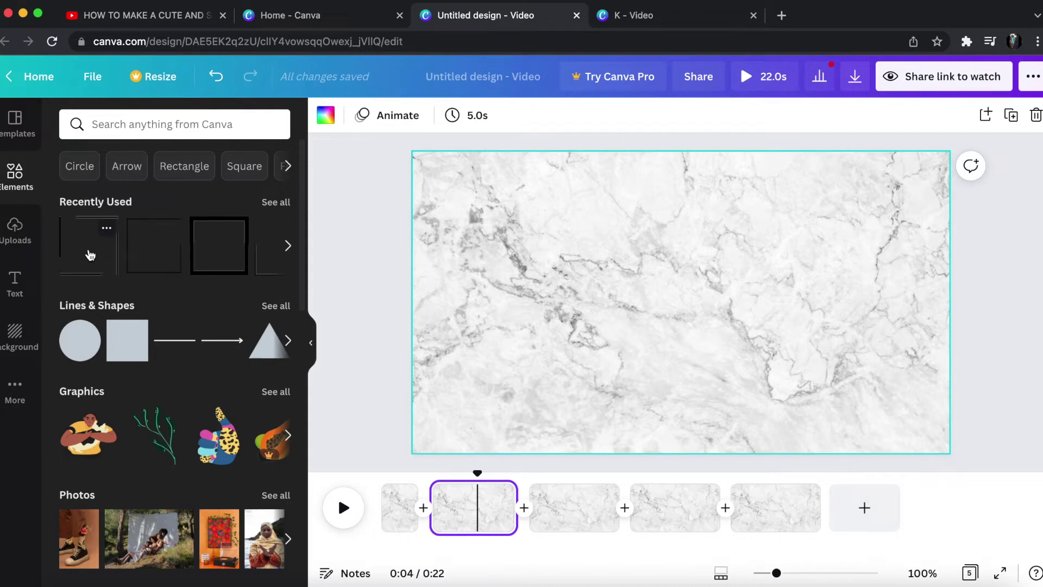
left_click(90, 255)
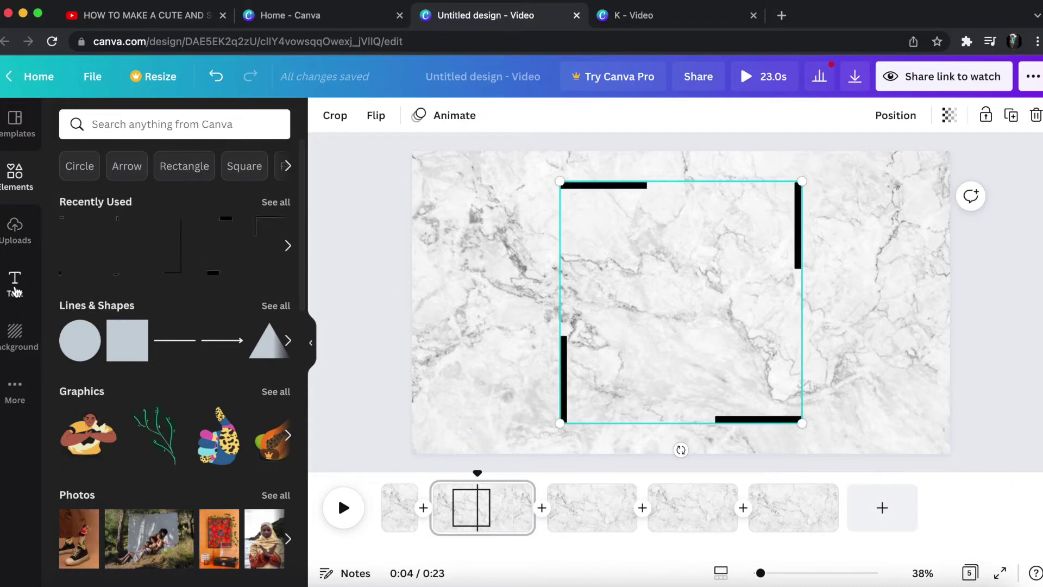
left_click(14, 292)
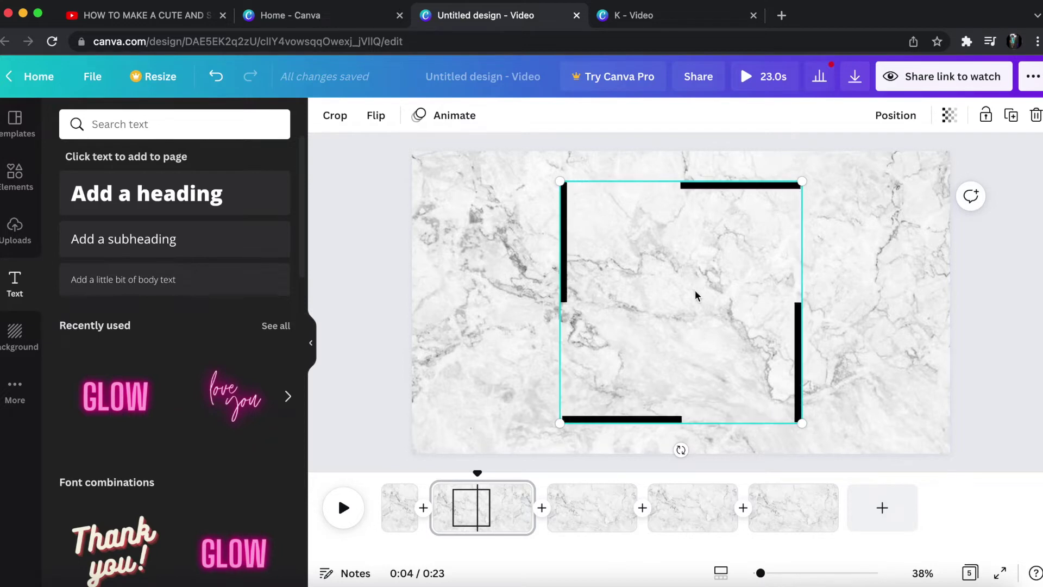
Step: Add the pink GLOW text style and change it to a narrowed letter 'K'
left_click(116, 395)
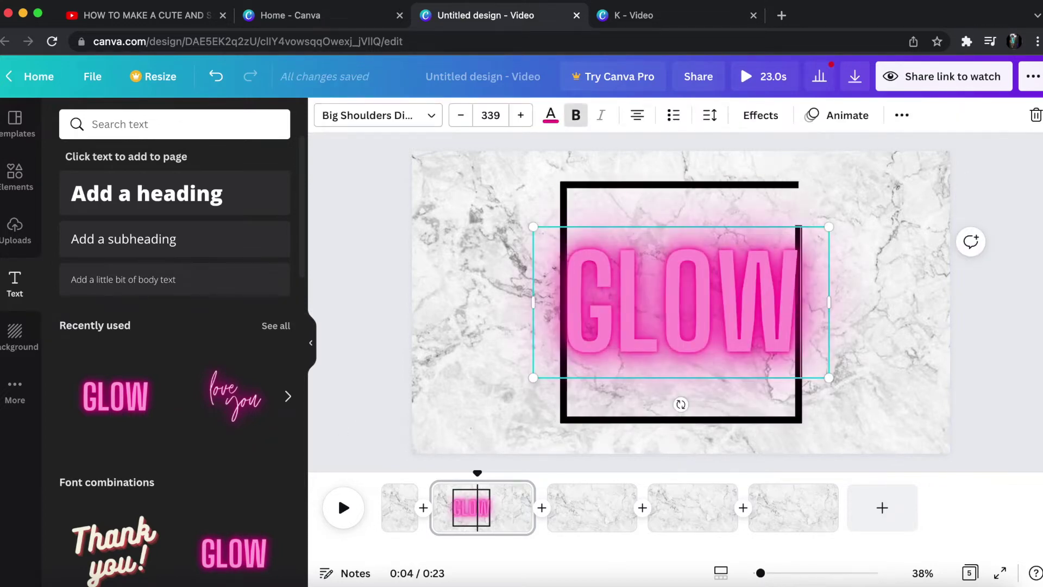
left_click(802, 308)
key("BackSpace")
key("BackSpace")
key("BackSpace")
key("BackSpace")
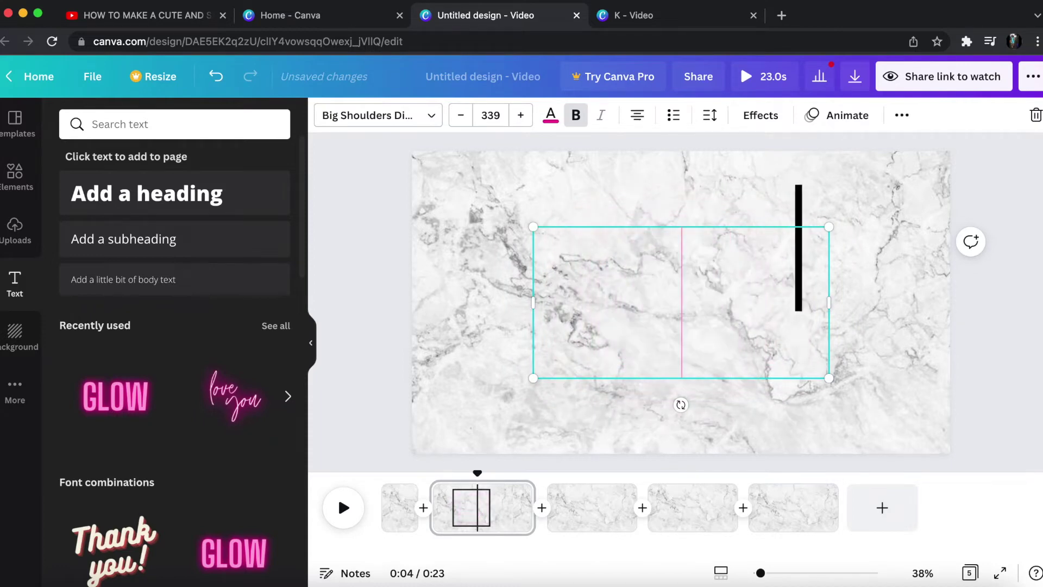
type("K")
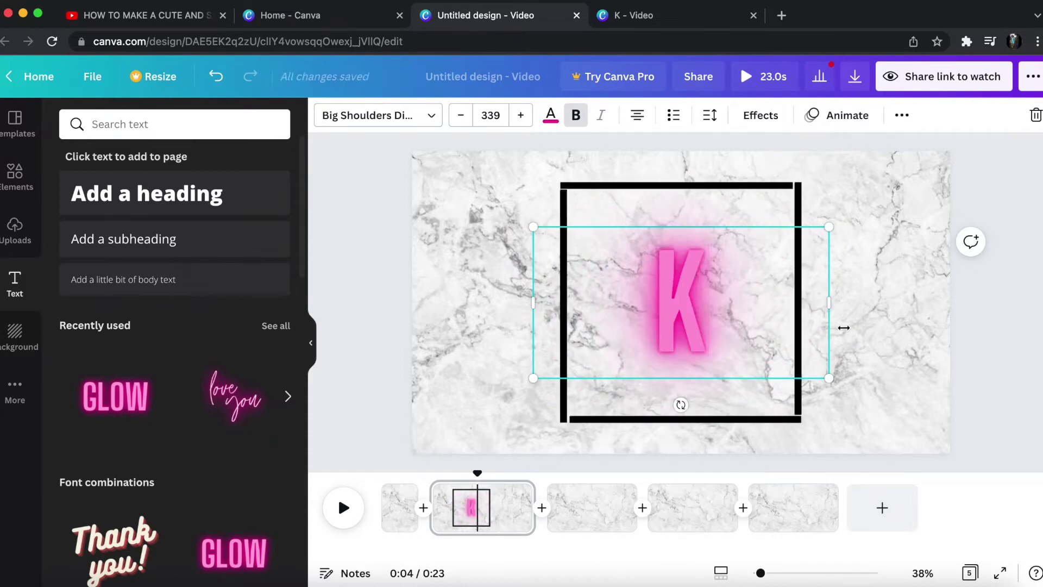
left_click_drag(836, 326, 646, 320)
Step: Add a second glow text reading 'L' and narrow its box
left_click(127, 408)
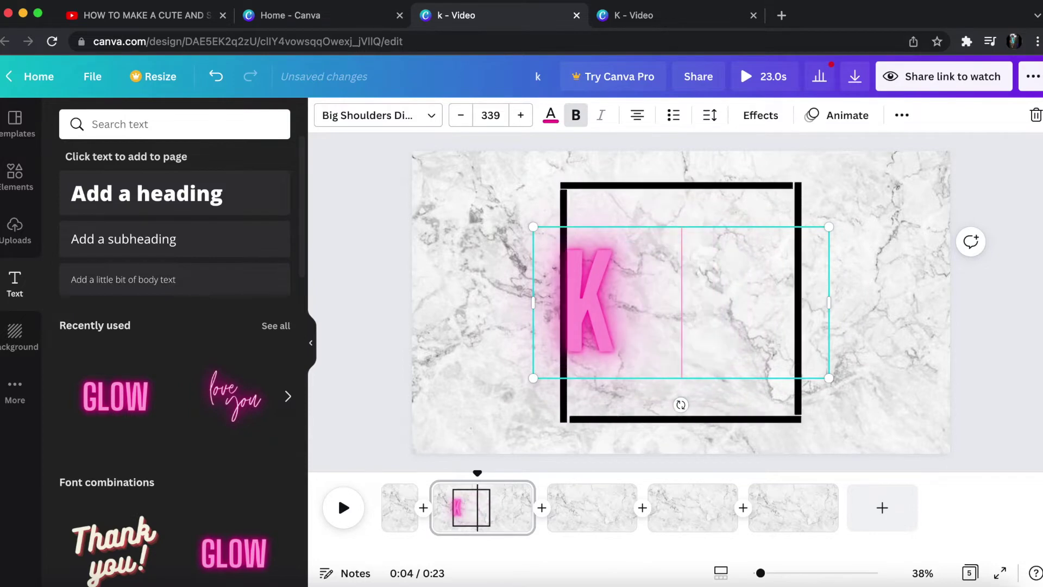
type("L")
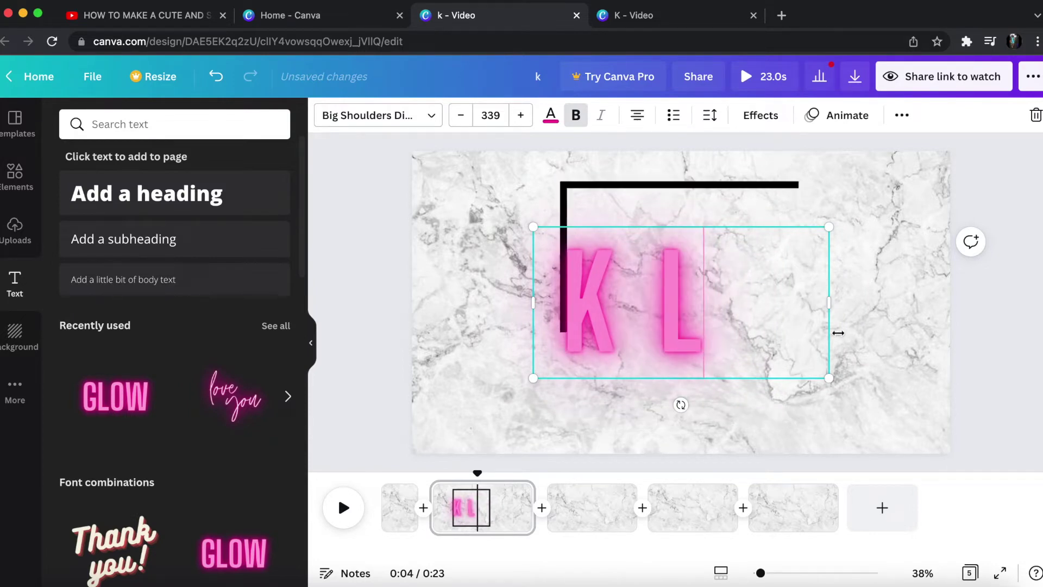
left_click_drag(680, 314, 651, 317)
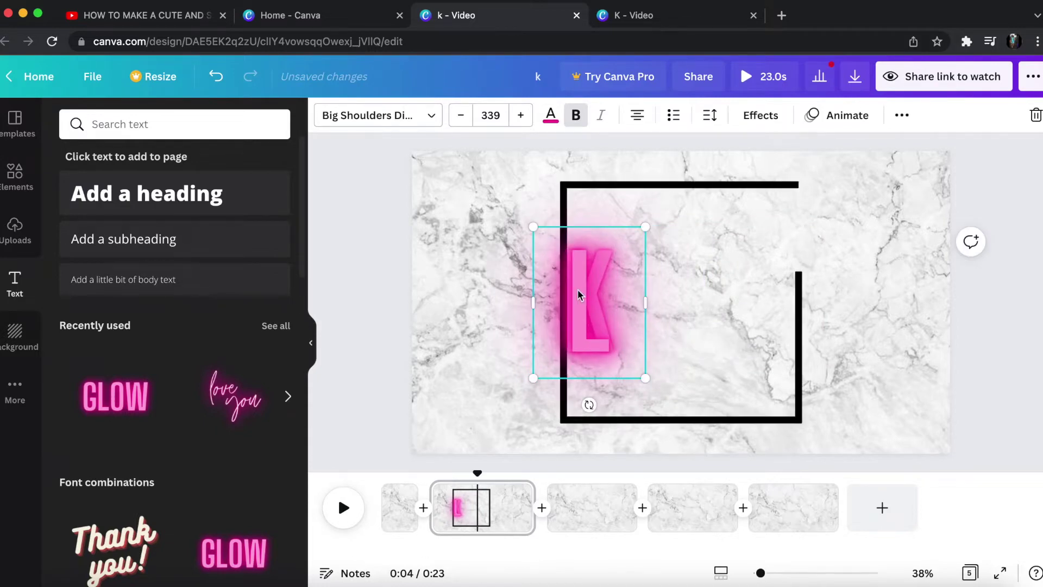
Step: Position the K and L side by side, centred inside the bracket frame
left_click_drag(564, 299, 734, 299)
left_click(577, 317)
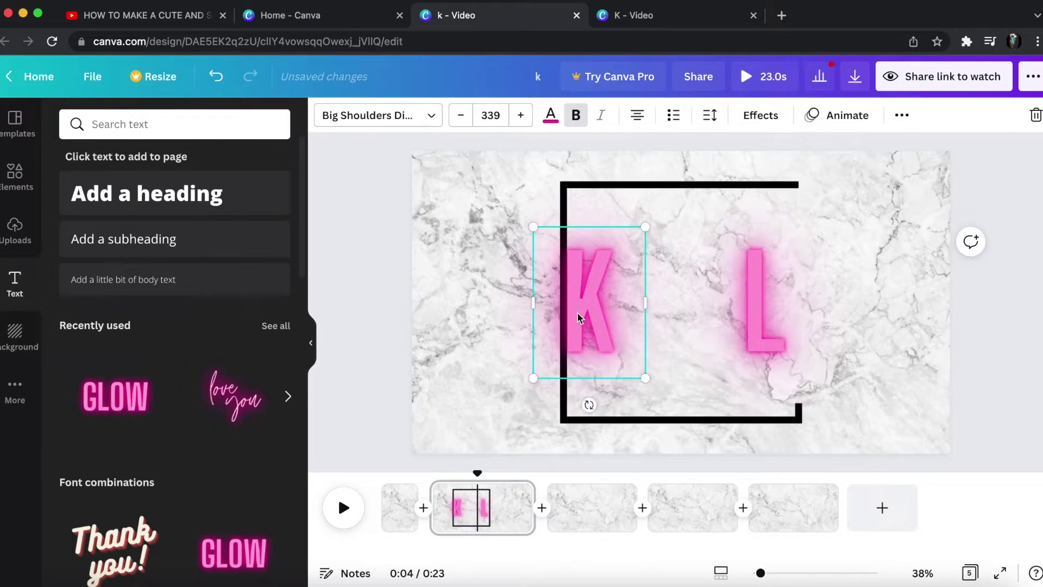
left_click_drag(638, 315, 623, 317)
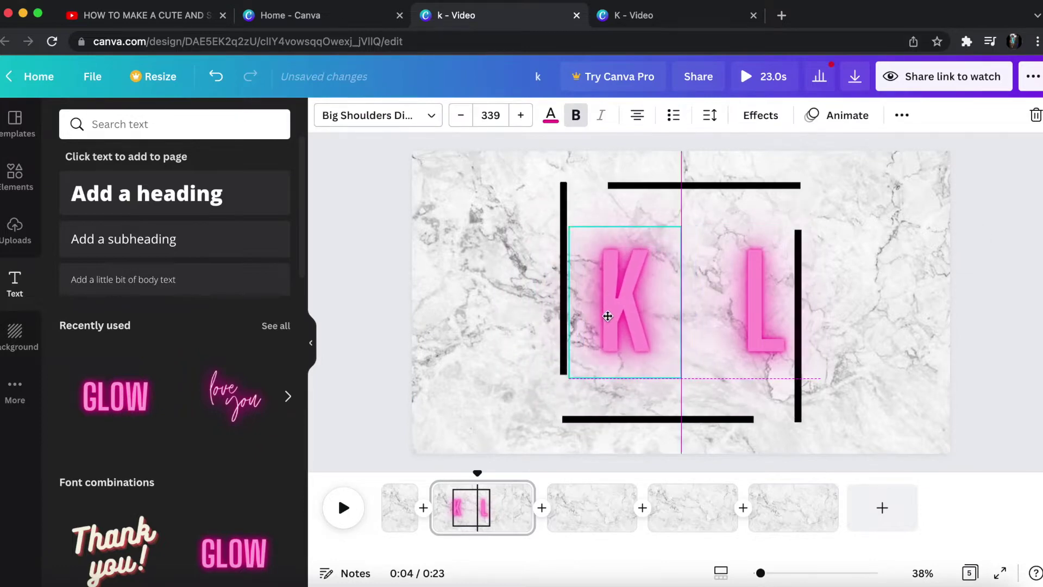
left_click_drag(739, 327, 718, 328)
left_click(887, 288)
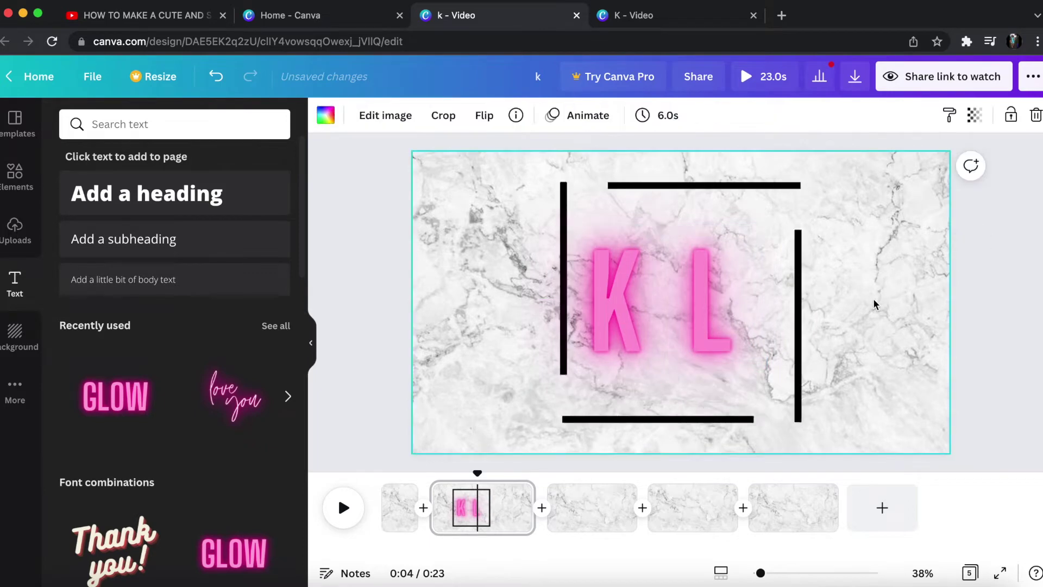
left_click(632, 311)
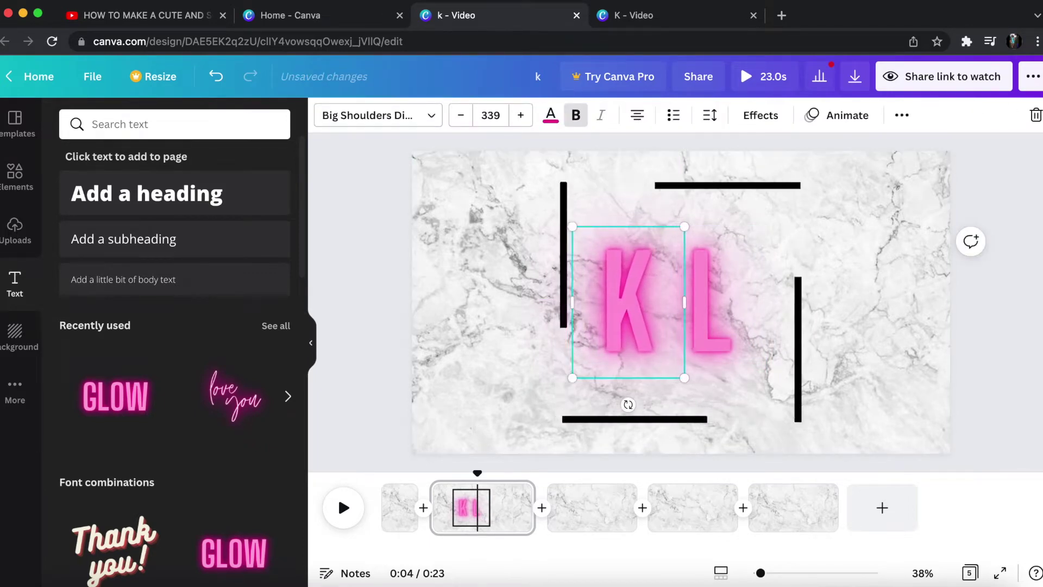
left_click(848, 295)
left_click(712, 304)
left_click_drag(711, 304, 720, 304)
left_click(899, 322)
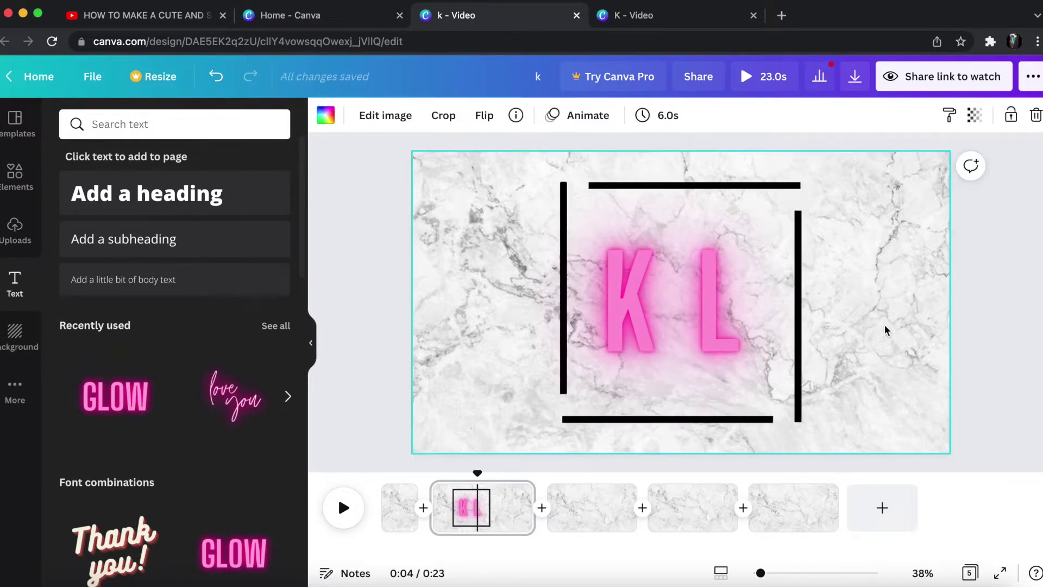
left_click(641, 317)
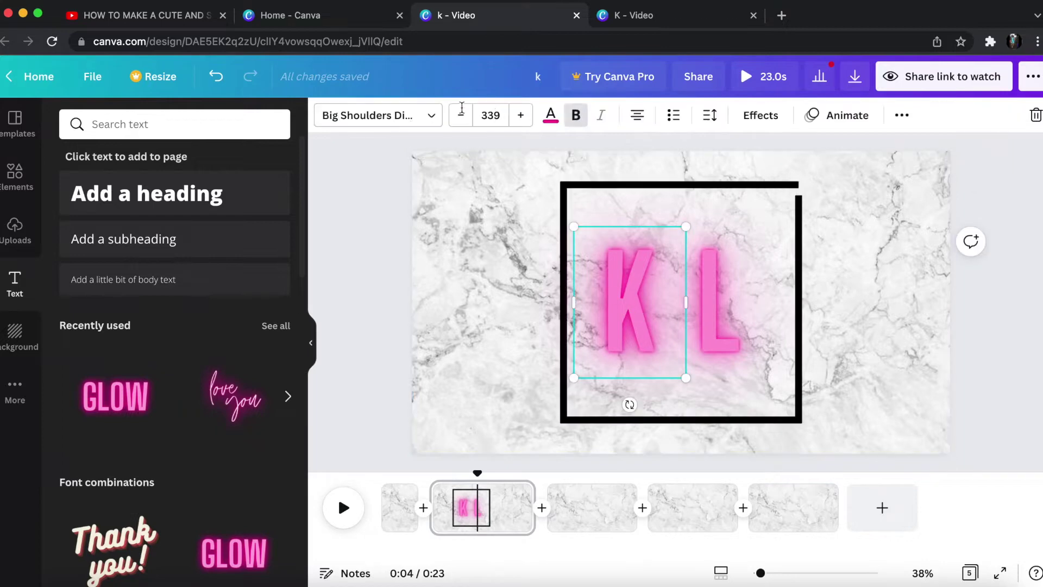
Step: Set the L in Bodoni FLF font and enter grey #A6A7AB as the K's colour
left_click(411, 118)
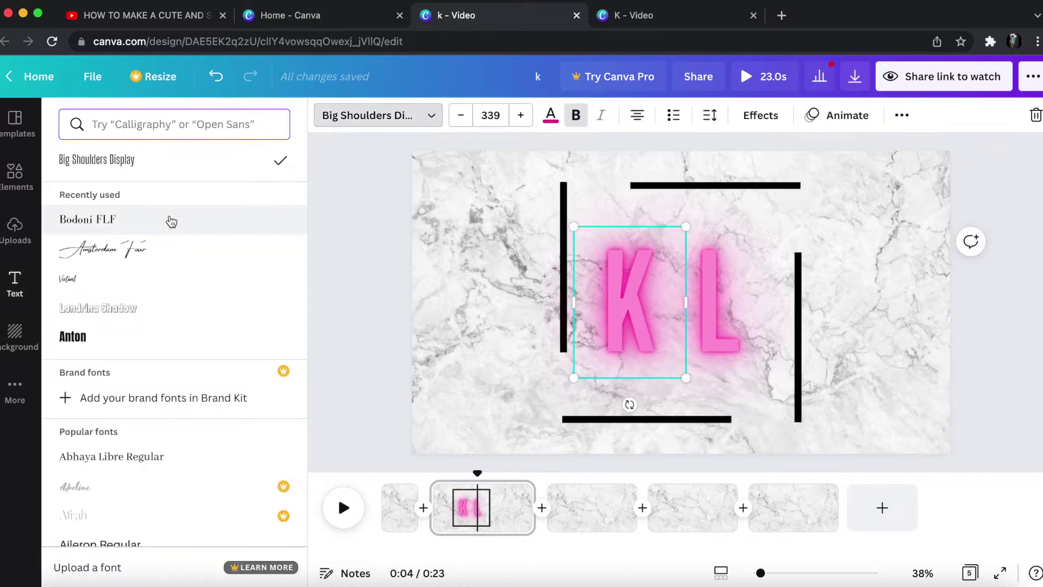
left_click(721, 283)
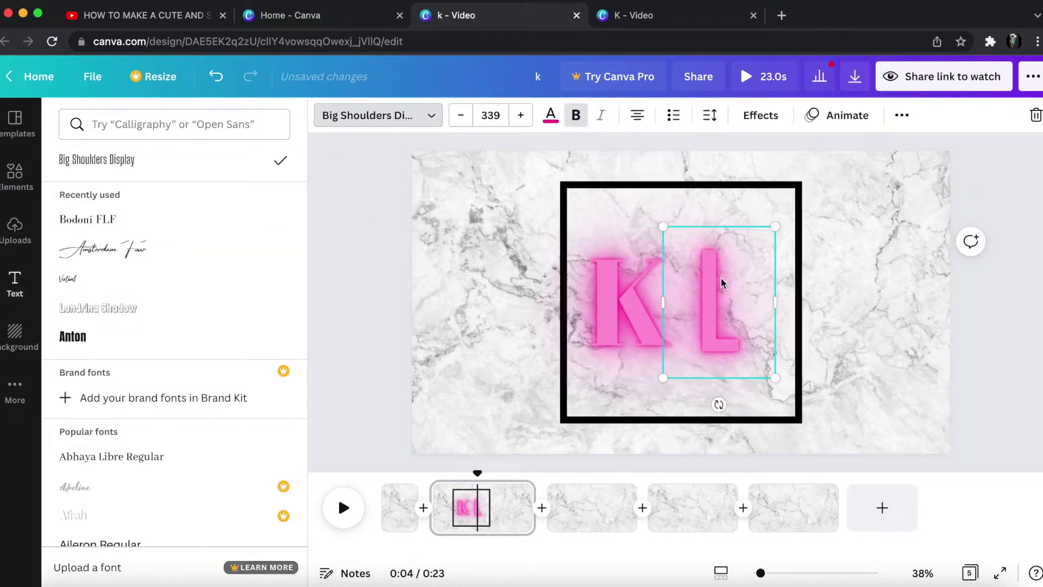
left_click(162, 222)
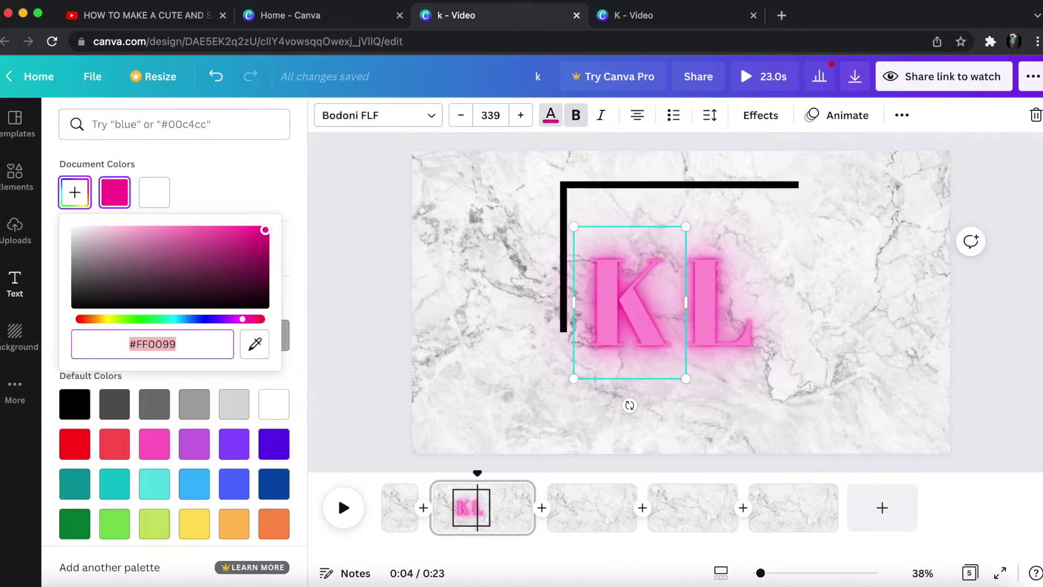
type("#A")
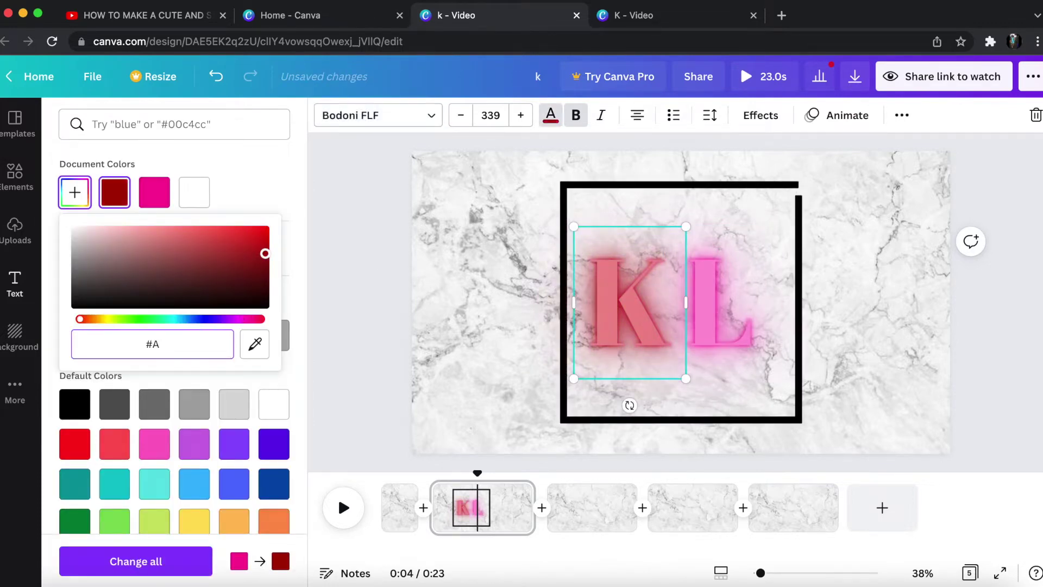
type("6")
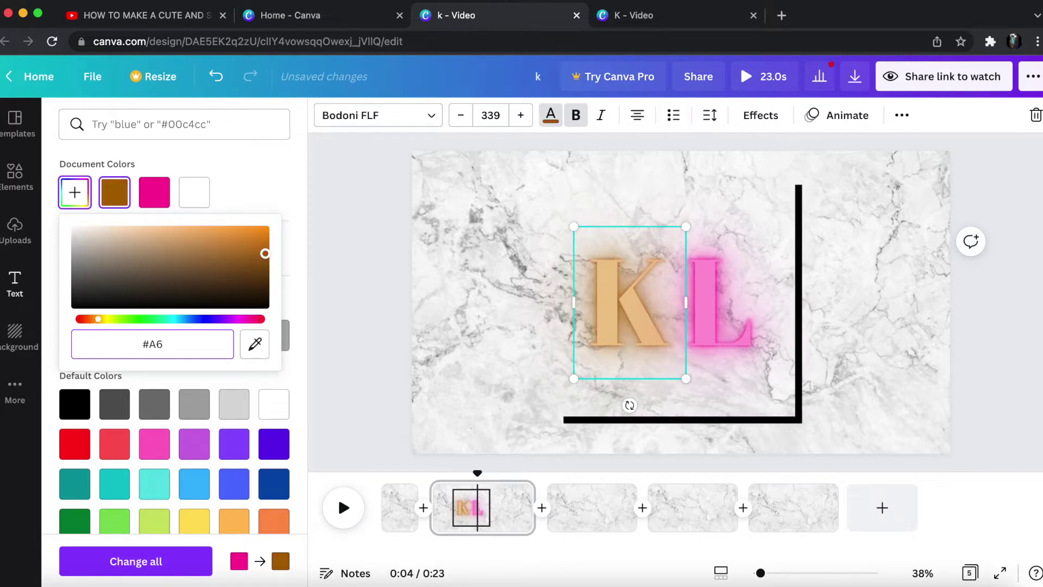
type("A7AB")
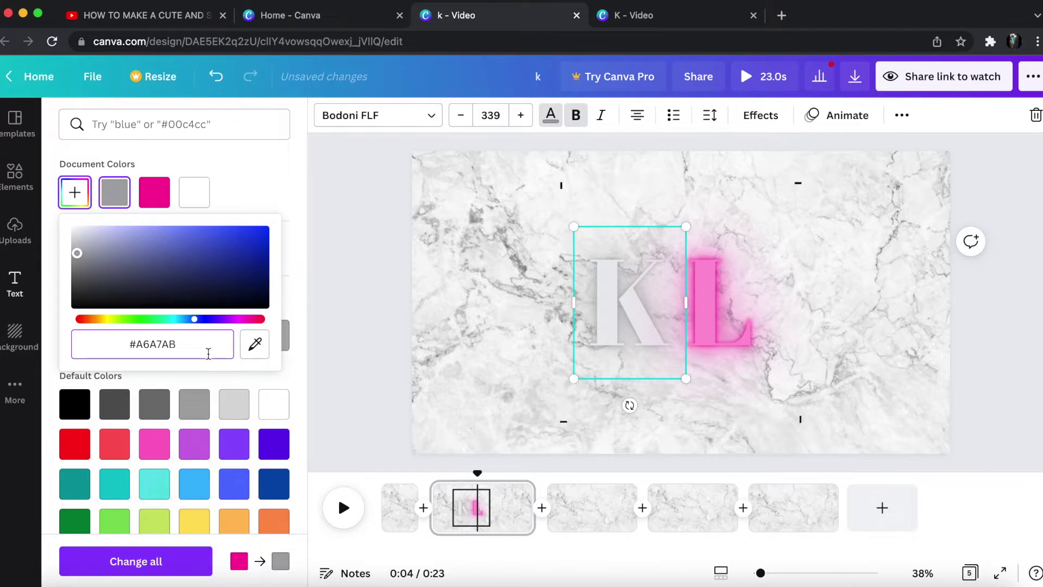
Step: Copy the K's #A6A7AB hex and apply it as the L's text colour too
double_click(119, 346)
key("super+c")
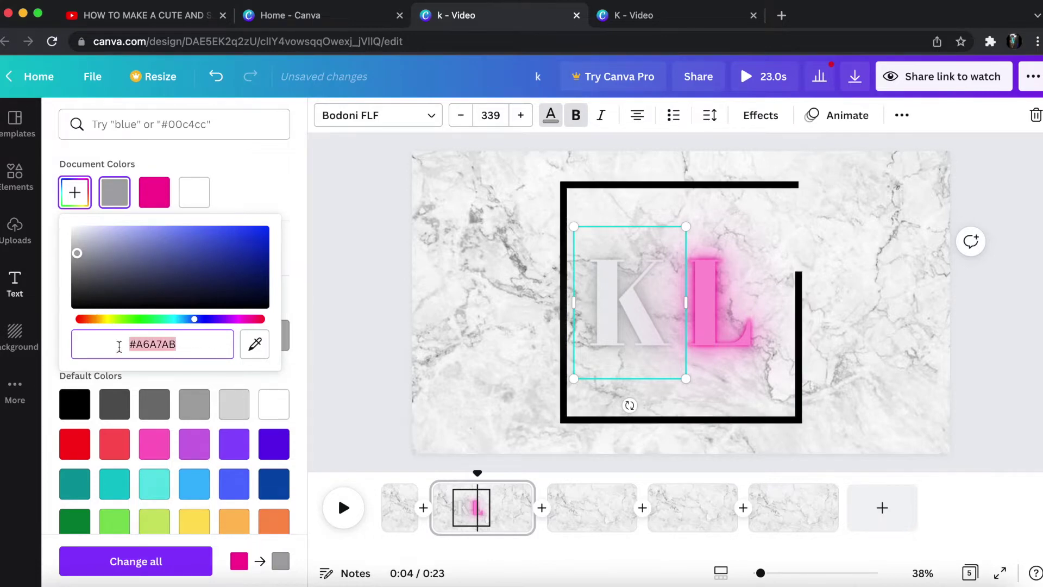
left_click(663, 268)
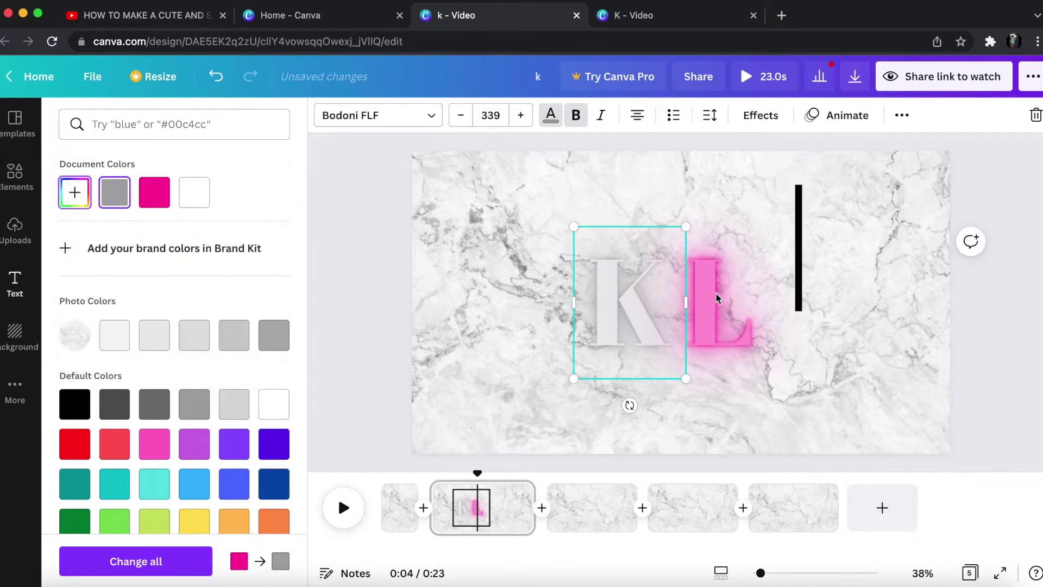
left_click(716, 292, "shift")
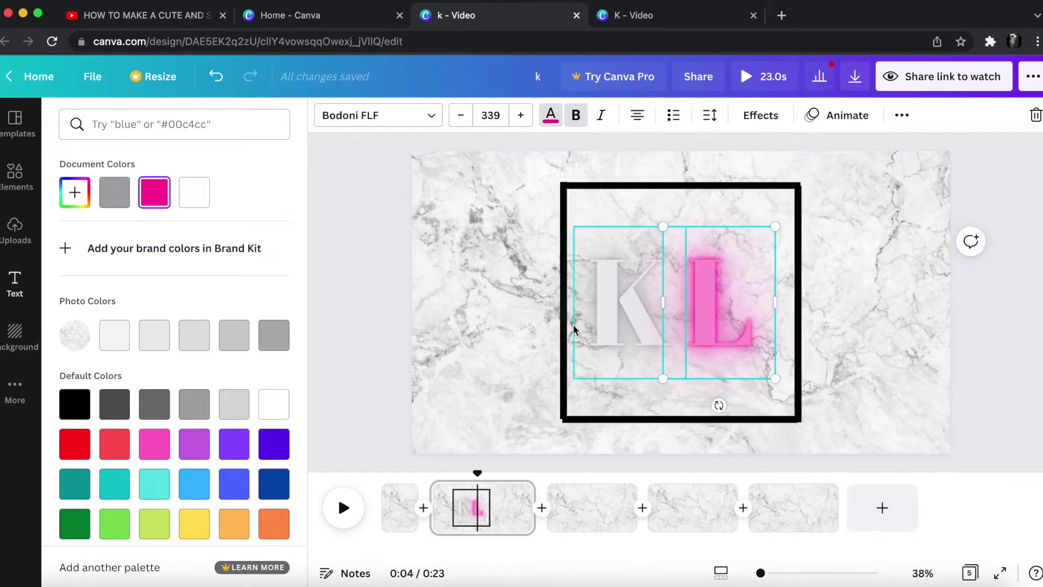
left_click(609, 320, "shift")
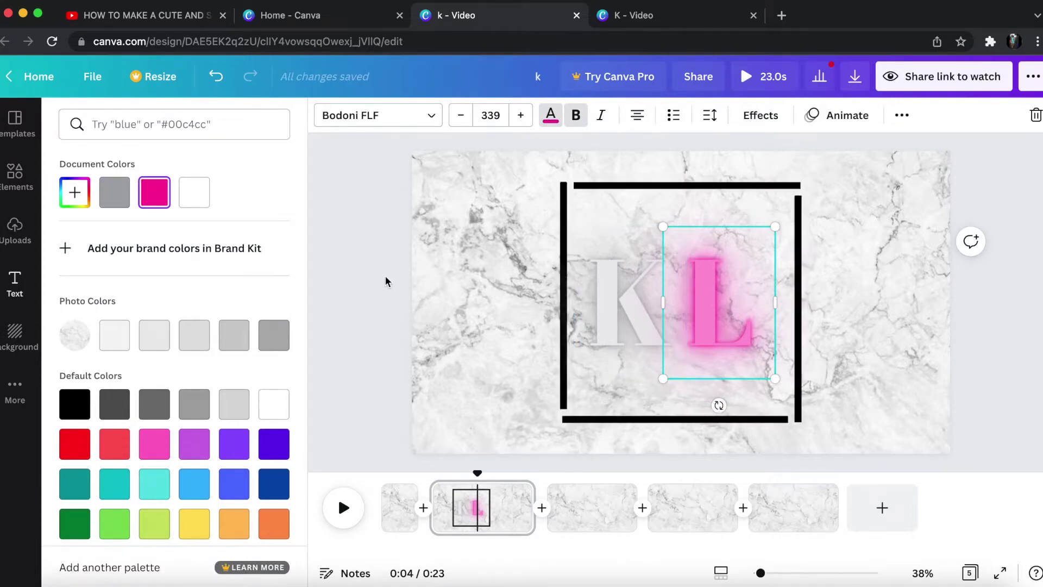
left_click(75, 192)
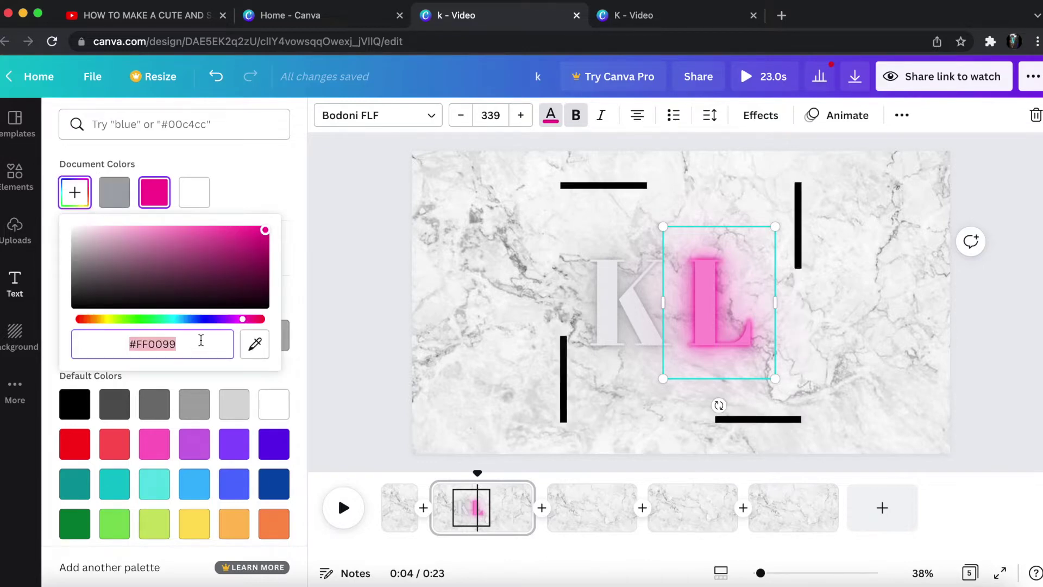
key("super+v")
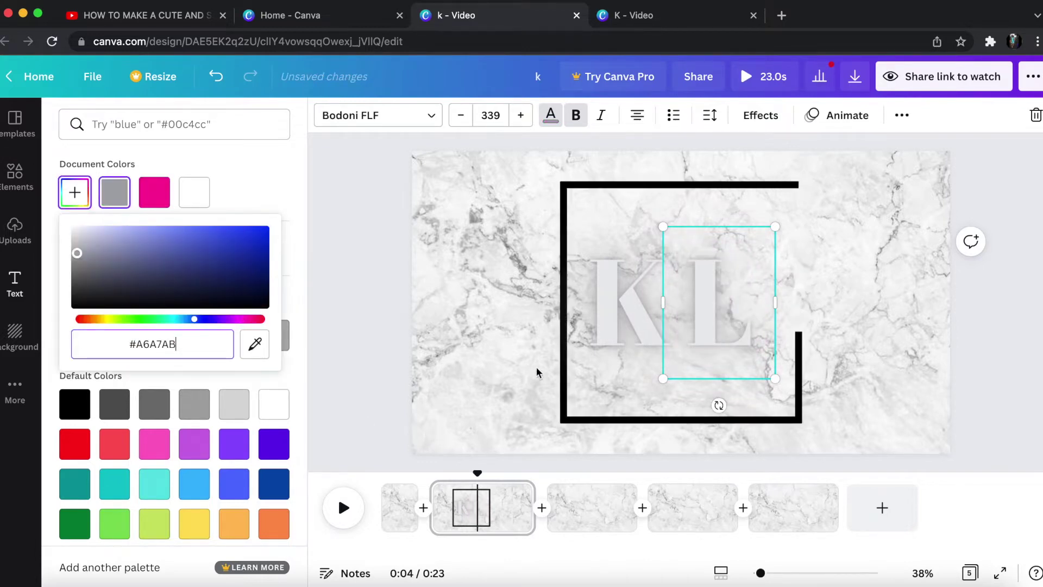
left_click(604, 335)
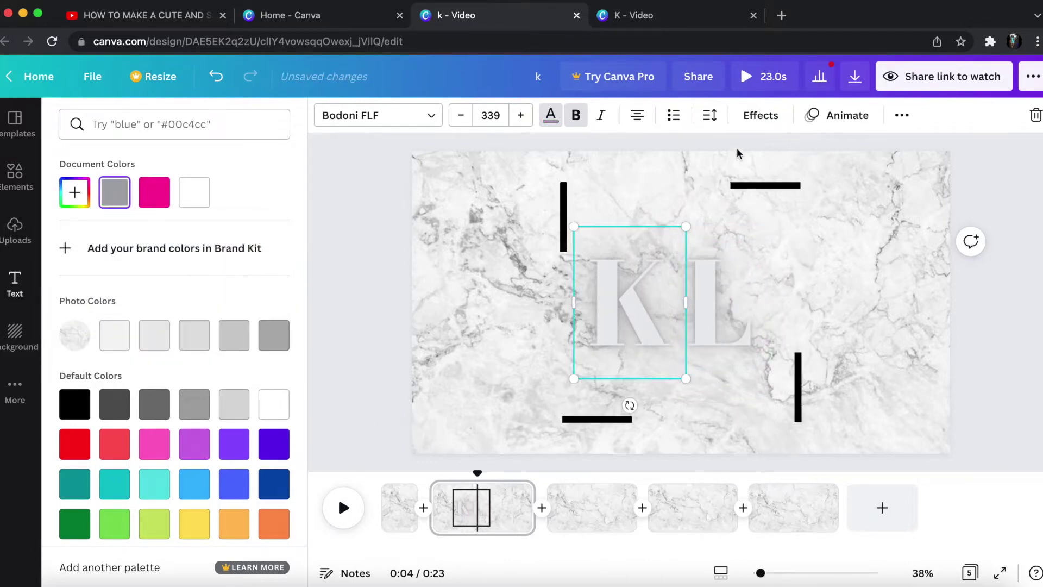
left_click(768, 123)
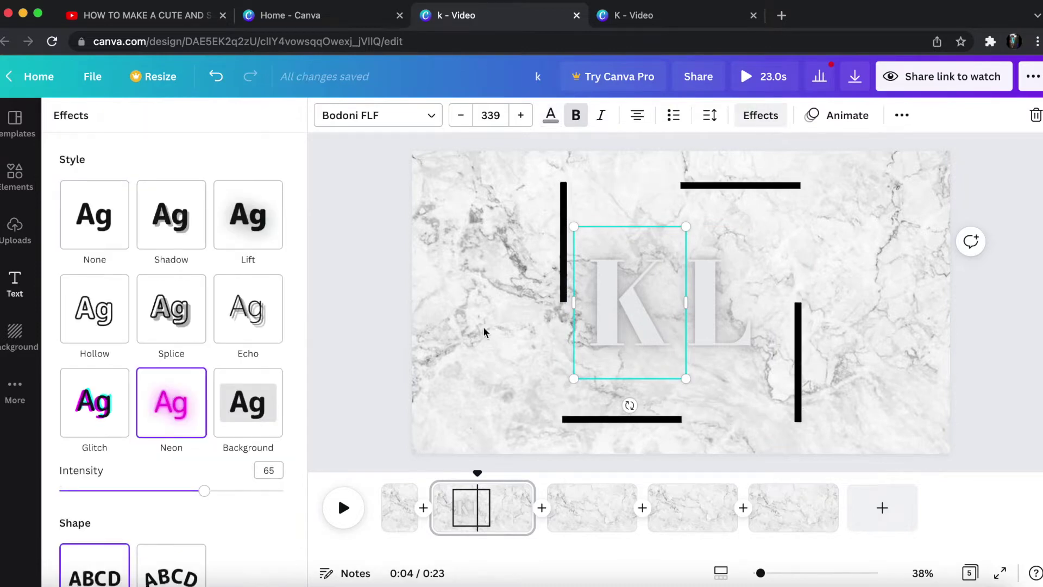
Step: Apply the Shadow effect to both K and L (default offset 50, direction -45)
left_click(179, 220)
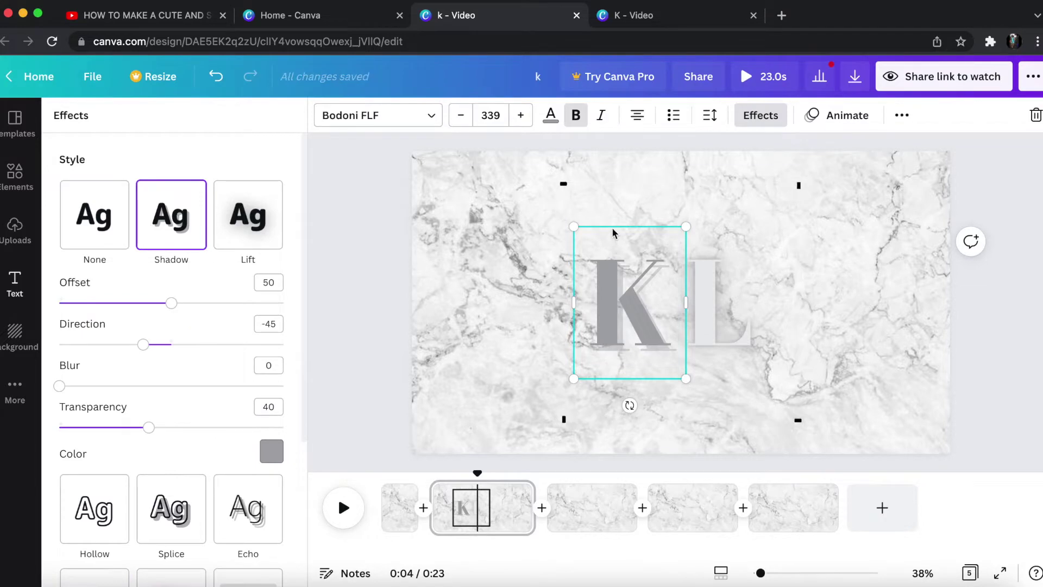
left_click(720, 299)
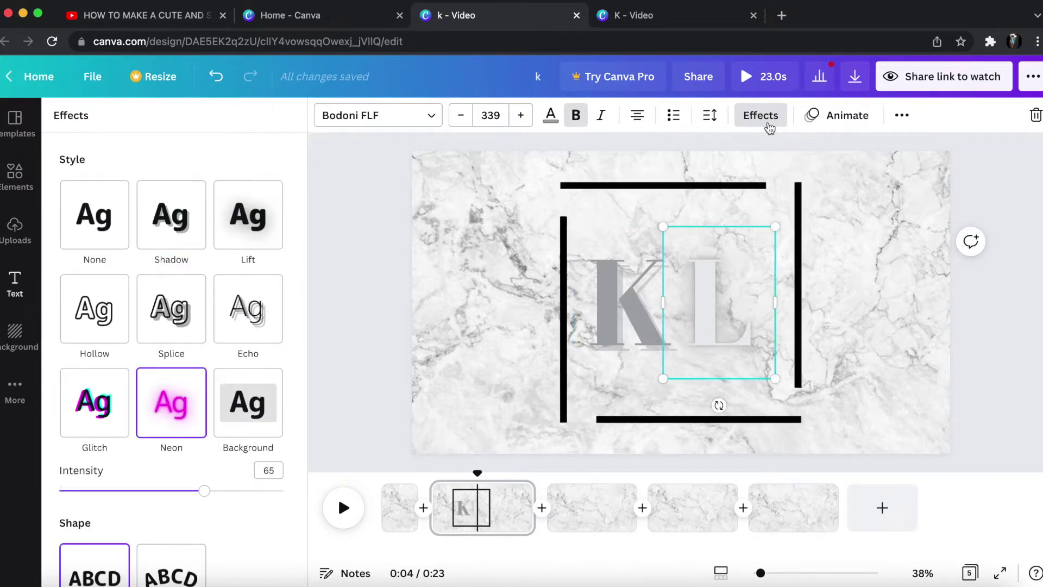
left_click(184, 226)
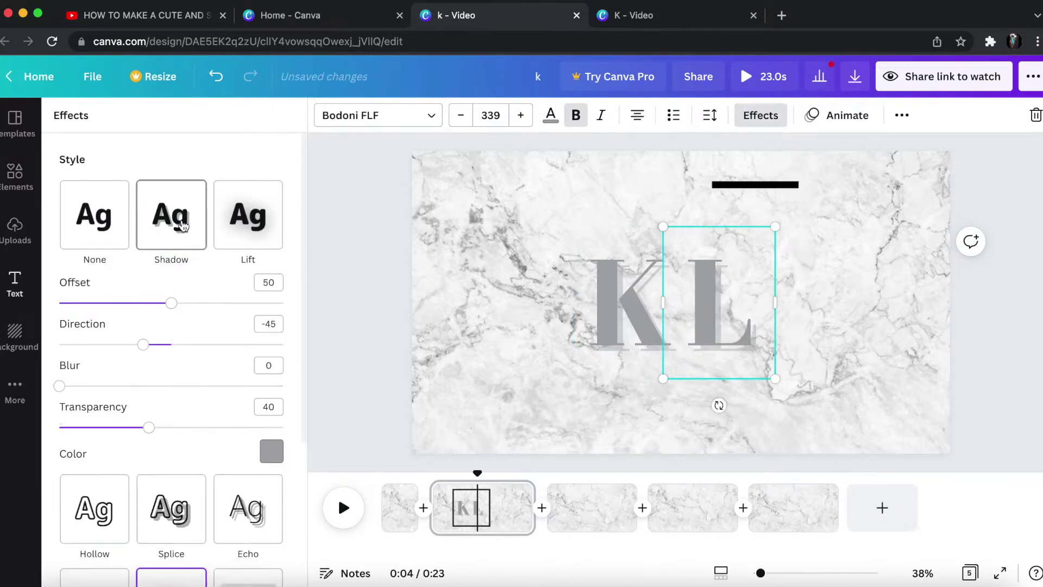
left_click(624, 294)
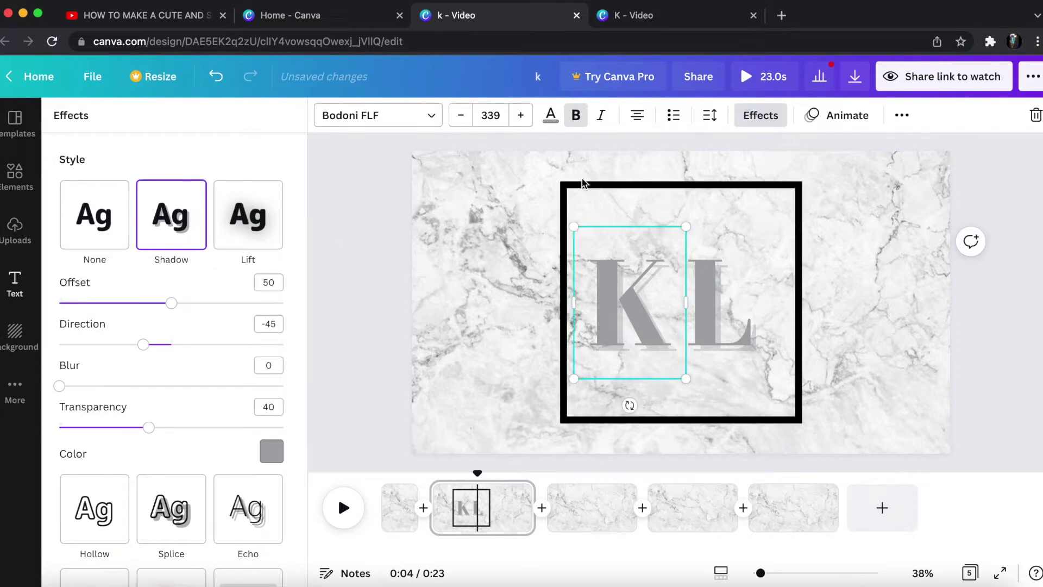
left_click(550, 115)
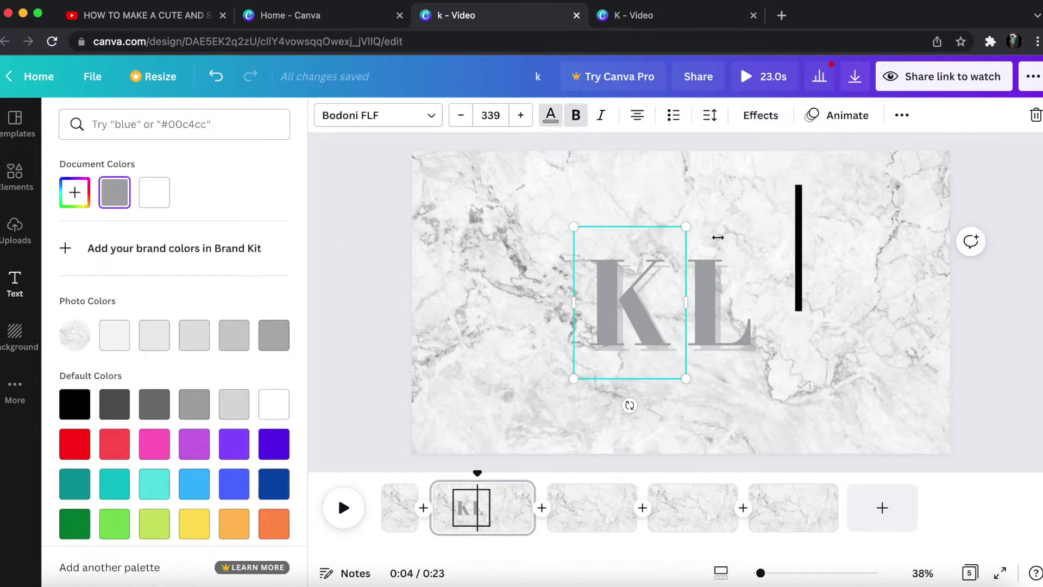
left_click(760, 115)
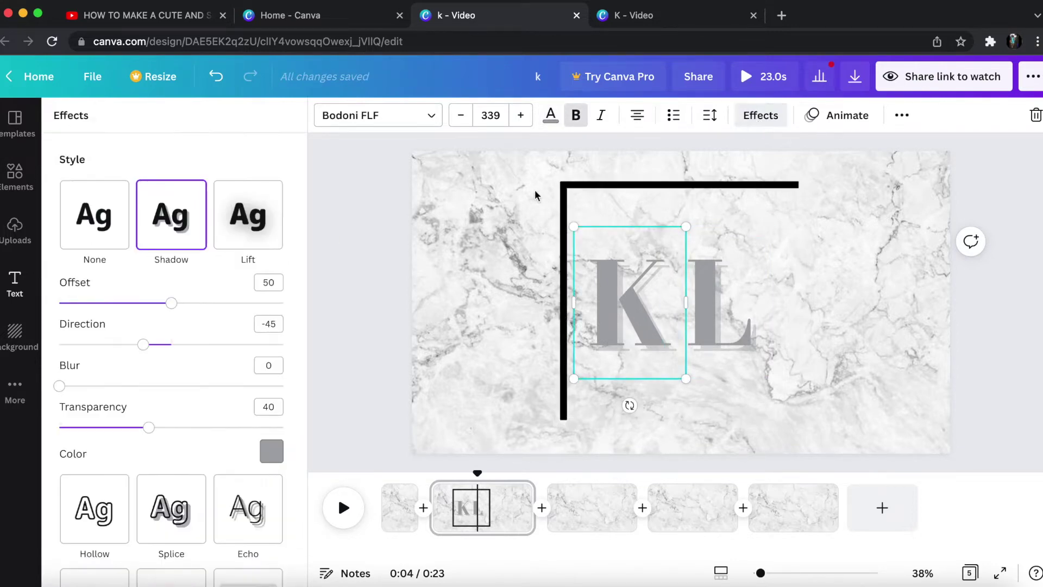
Step: Change the K and L shadow colour to dark teal #18585B
left_click(271, 450)
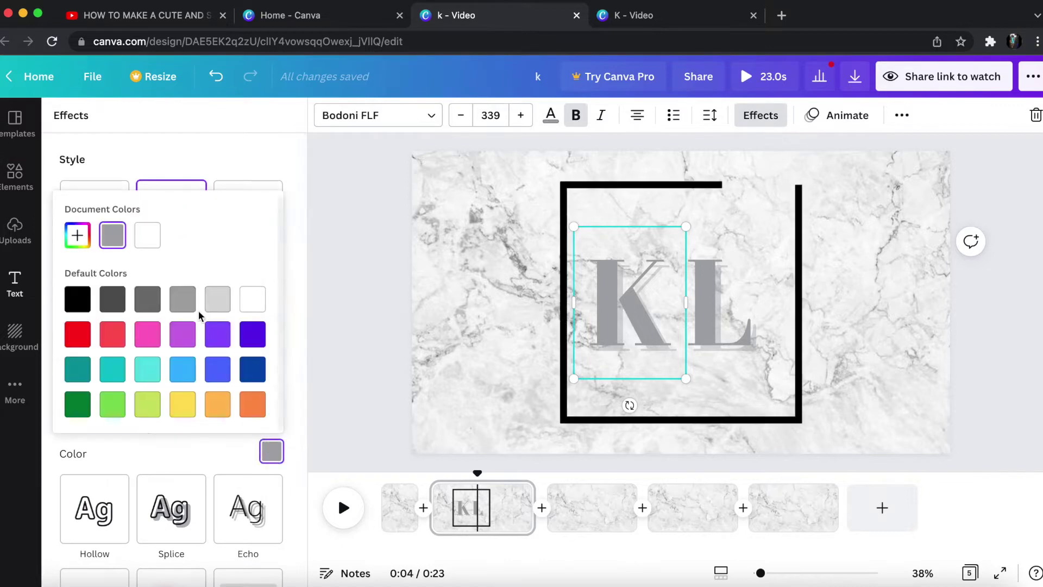
left_click(81, 239)
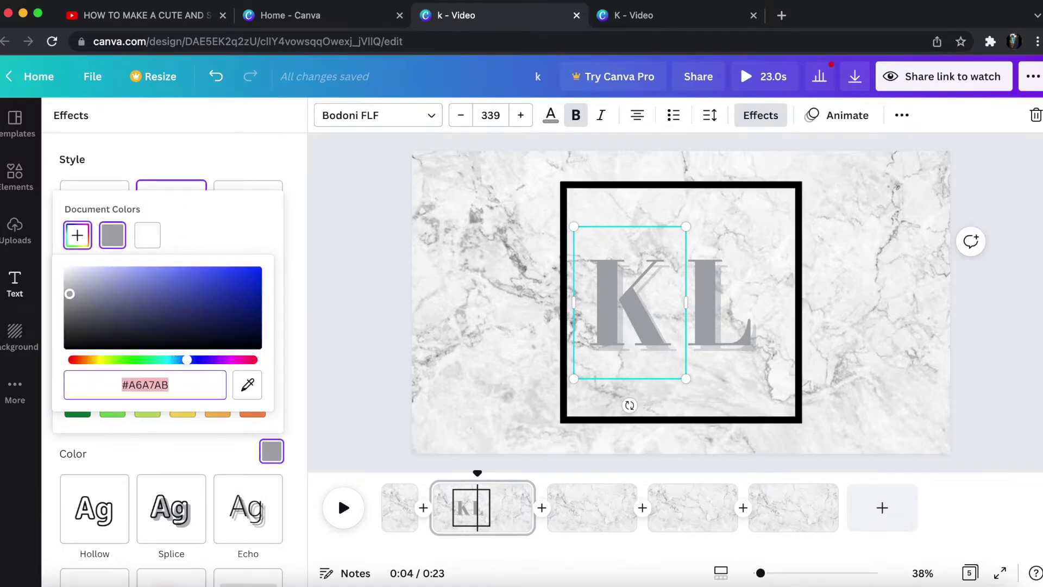
type("#1")
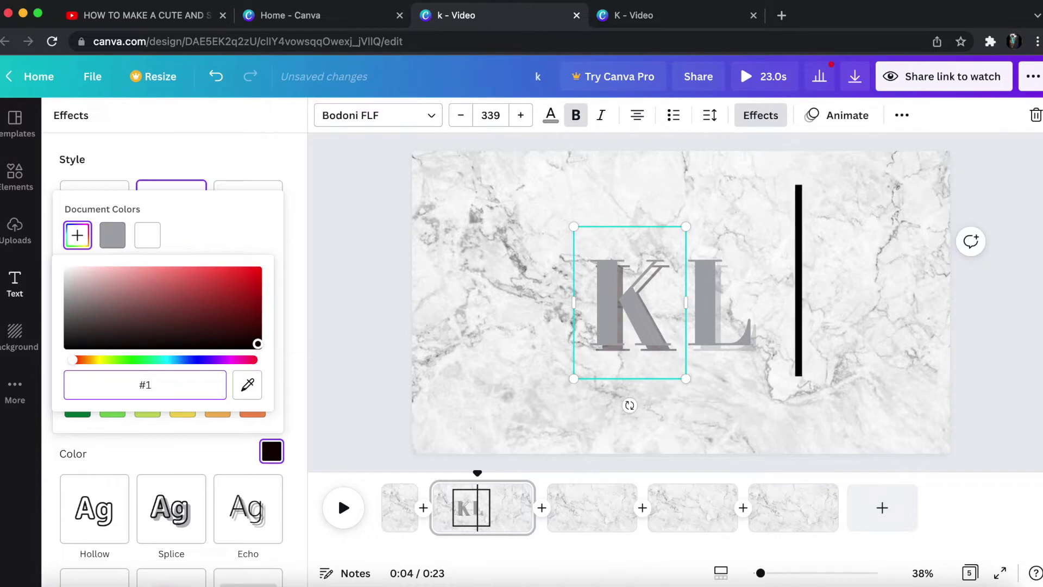
type("8585B")
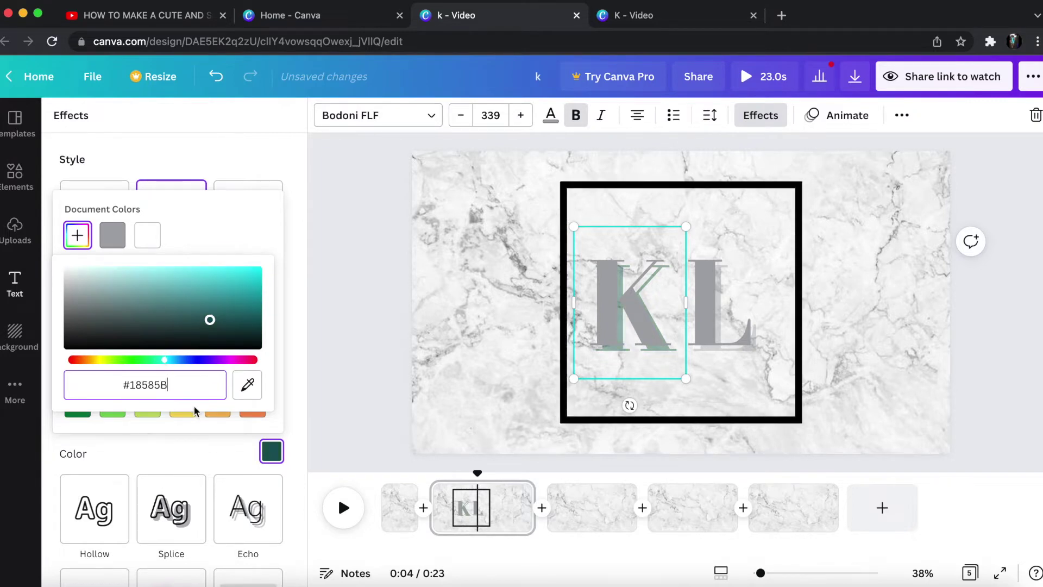
triple_click(111, 384)
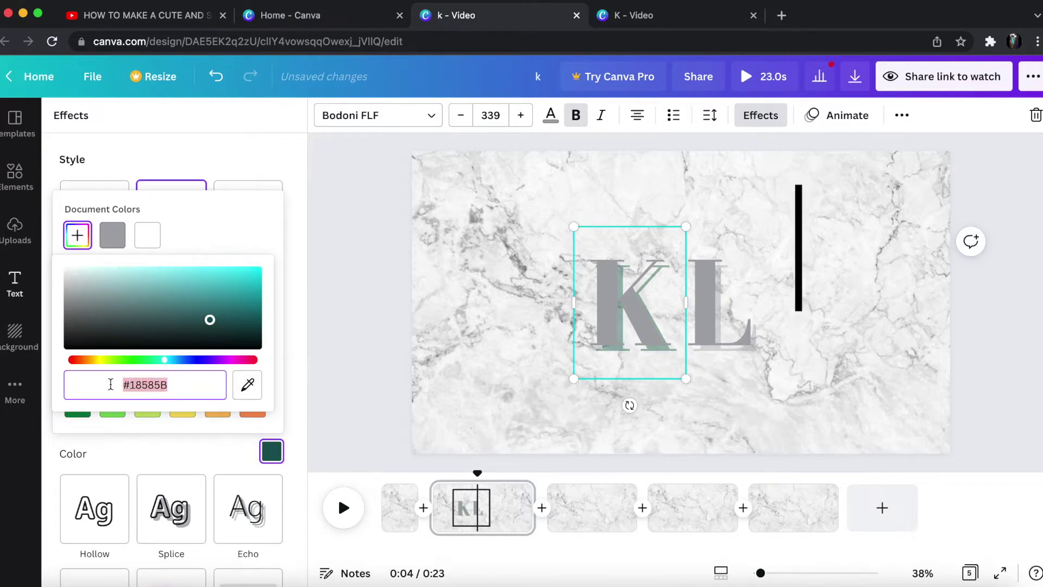
left_click(726, 327)
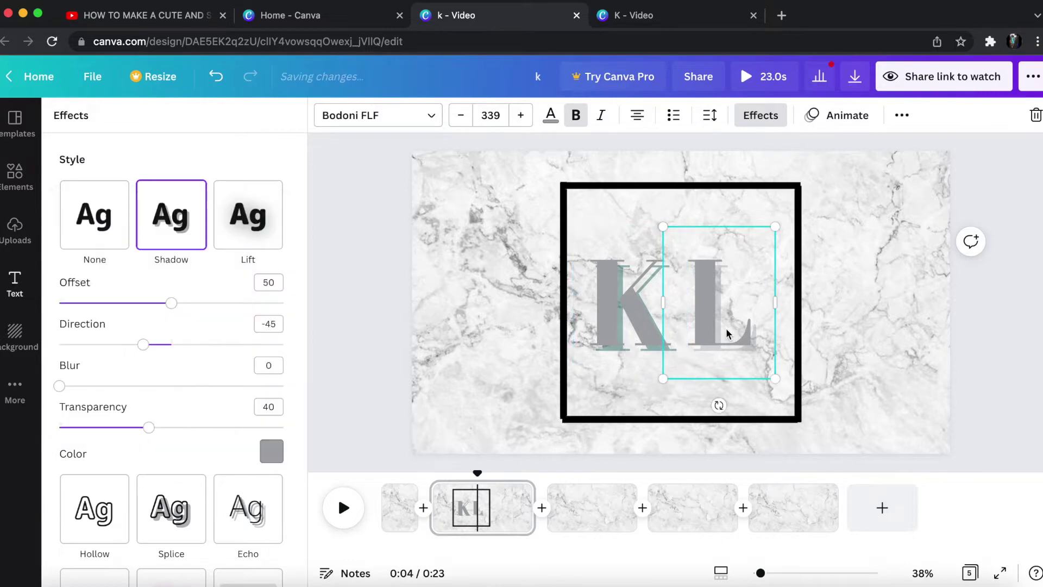
left_click(272, 450)
left_click(78, 235)
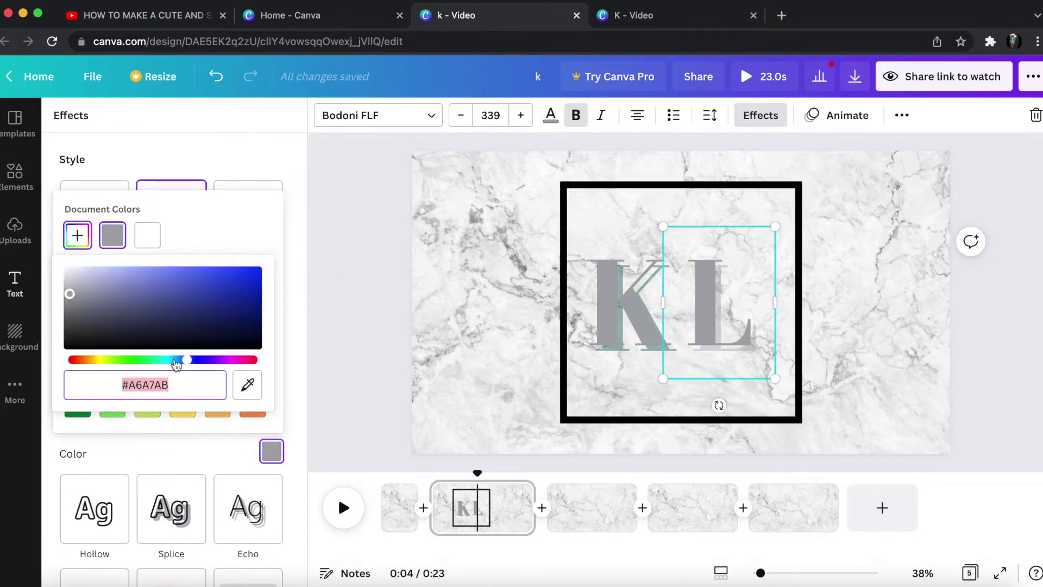
left_click_drag(187, 359, 164, 359)
left_click(209, 319)
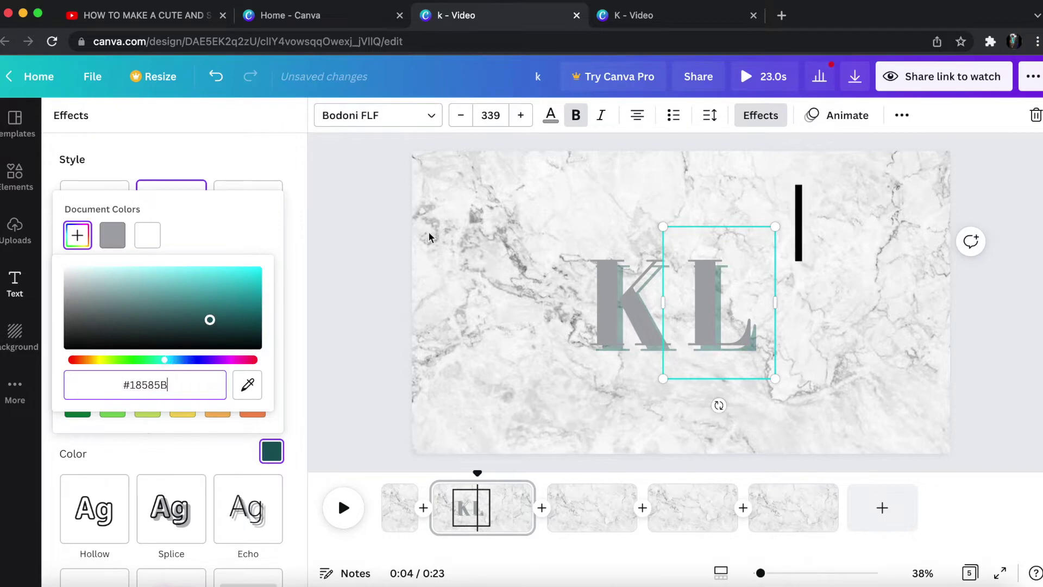
left_click(646, 269)
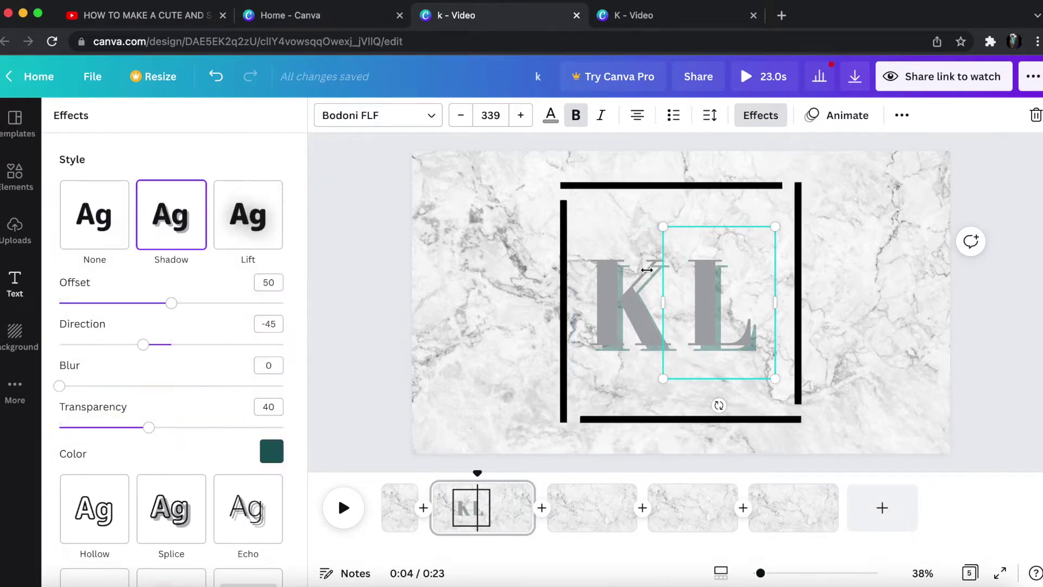
Step: Set the K's shadow to offset 28, direction -99, blur 80, transparency 100
left_click(270, 279)
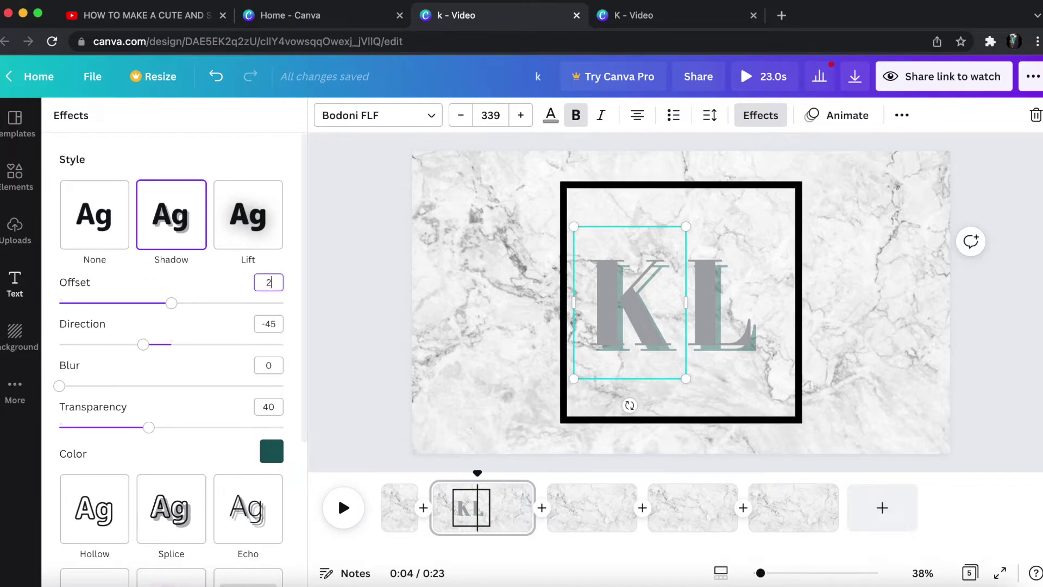
type("28")
left_click(275, 326)
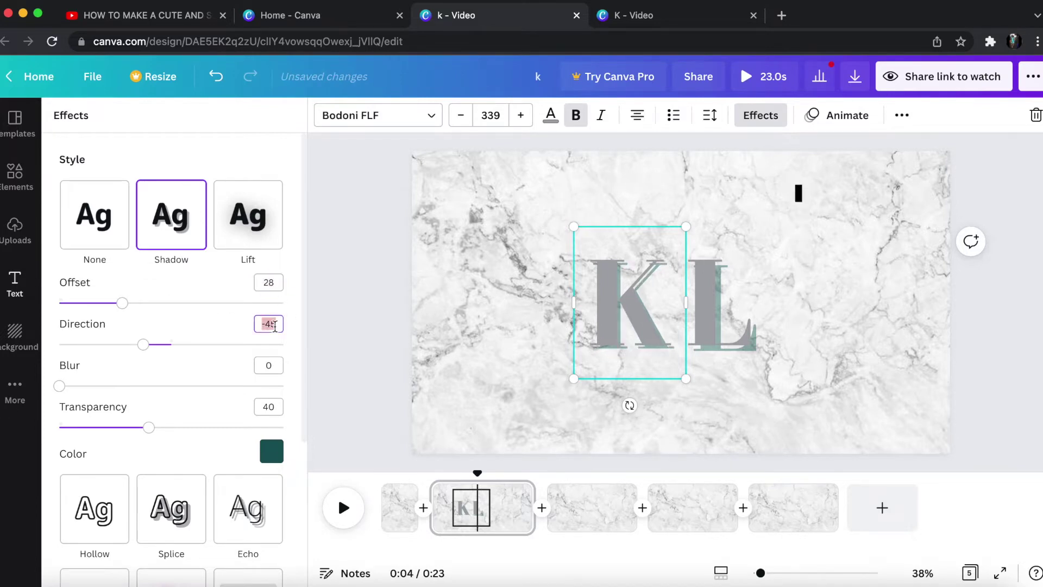
type("-99")
left_click(274, 365)
type("80")
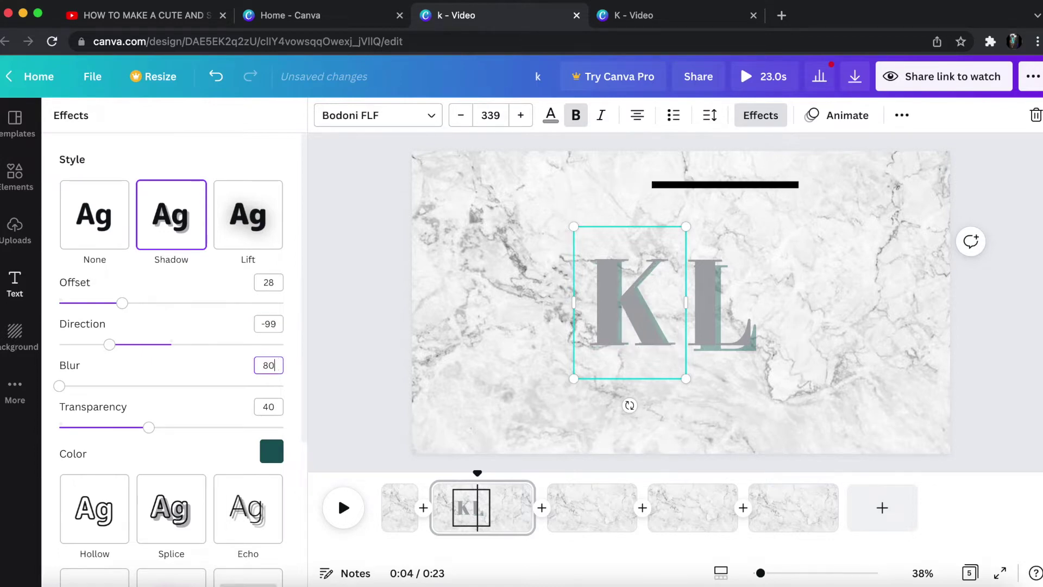
left_click(270, 405)
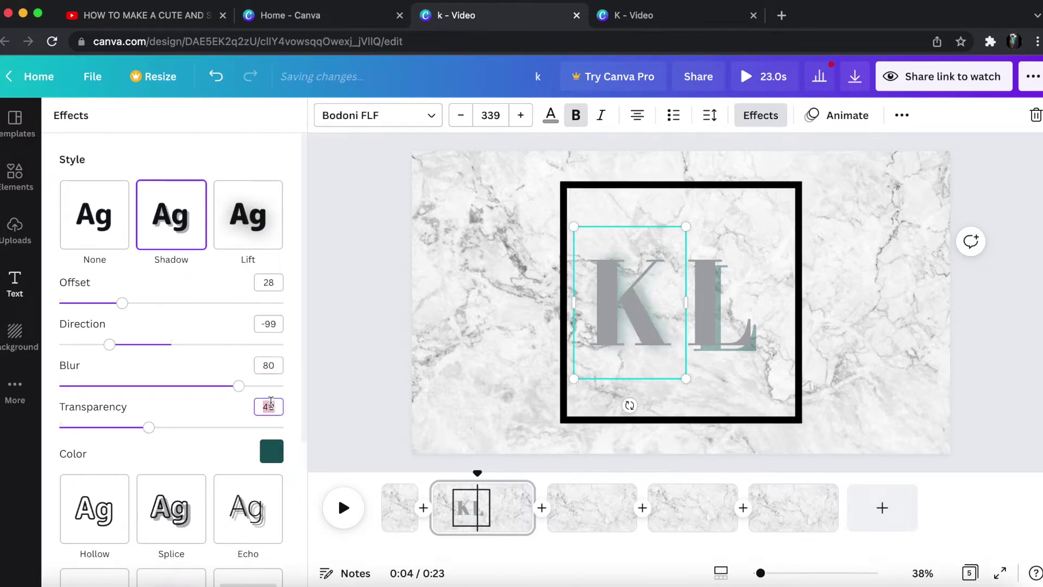
type("100")
key("Return")
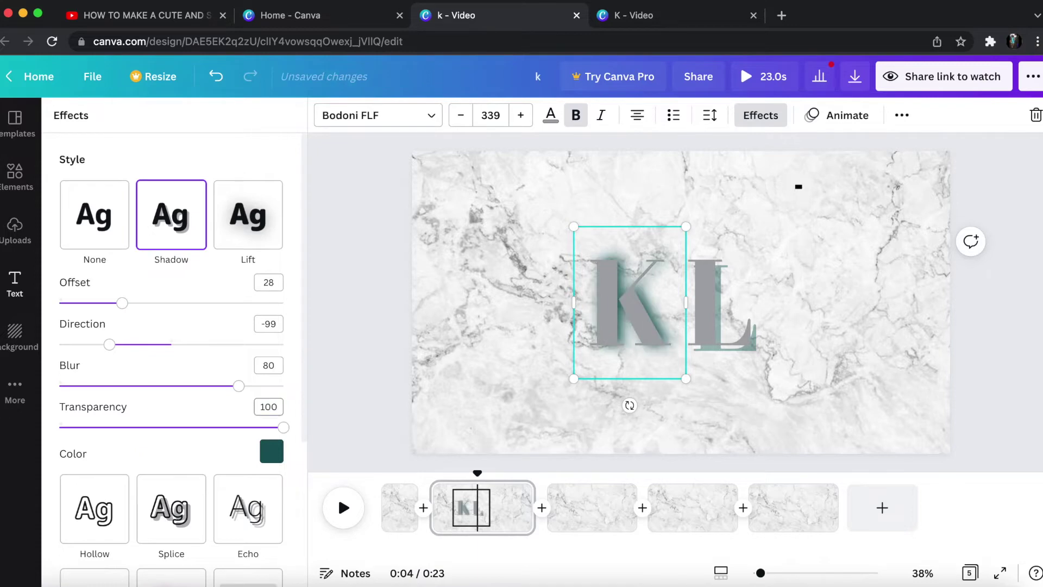
Step: Give the L's shadow the same offset 28, direction -99, blur 80, transparency 100
left_click(722, 304)
left_click(761, 116)
left_click(268, 282)
type("28")
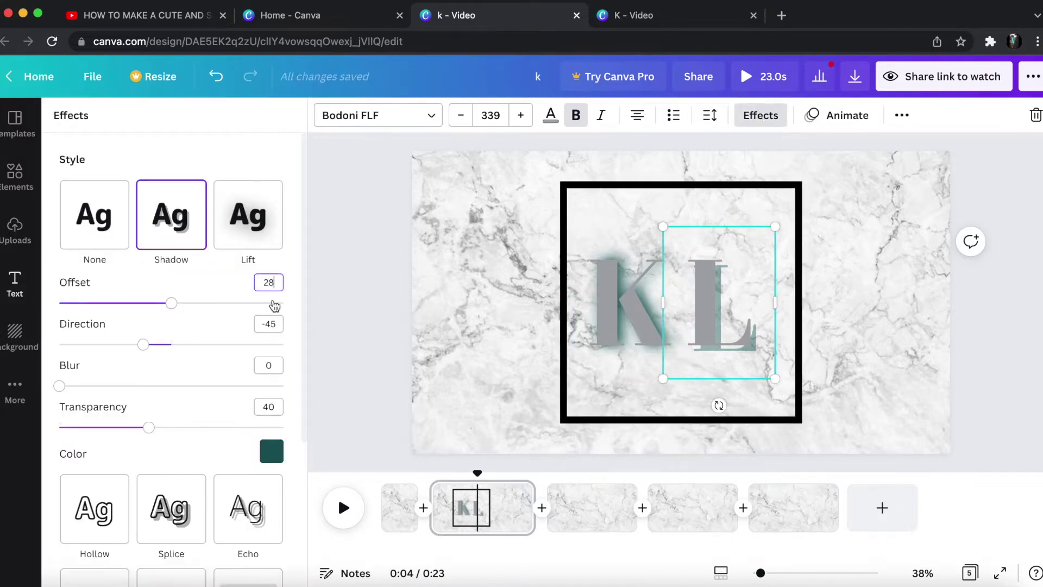
key("Tab")
type("-99")
left_click(271, 366)
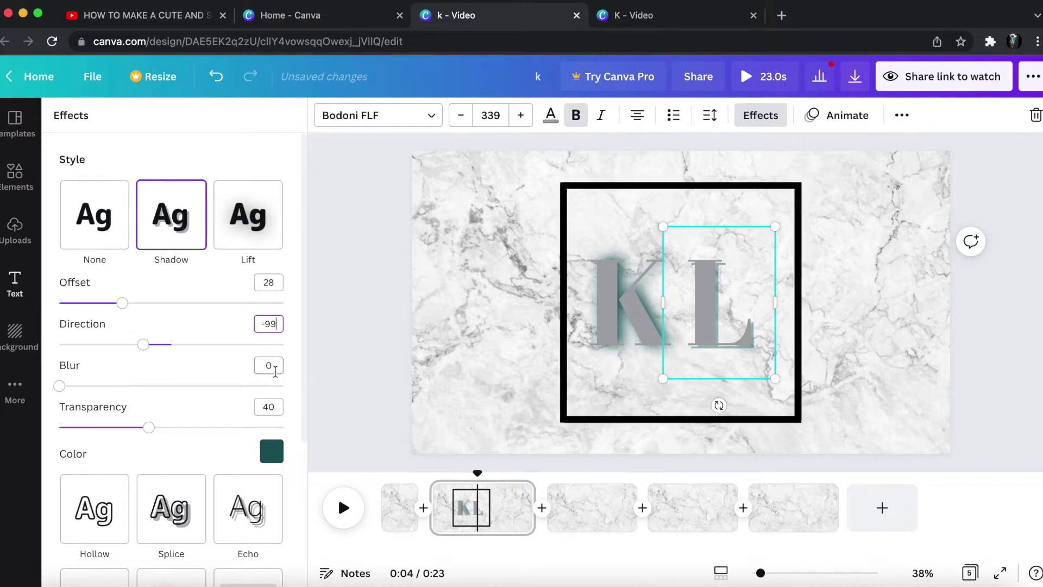
type("80")
key("Tab")
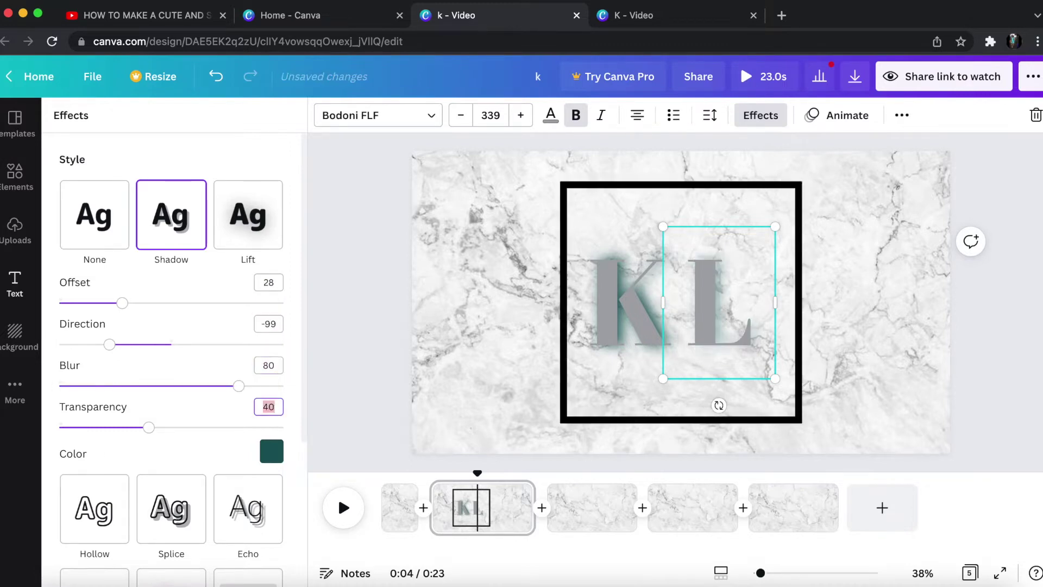
type("100")
left_click(717, 405)
left_click(610, 508)
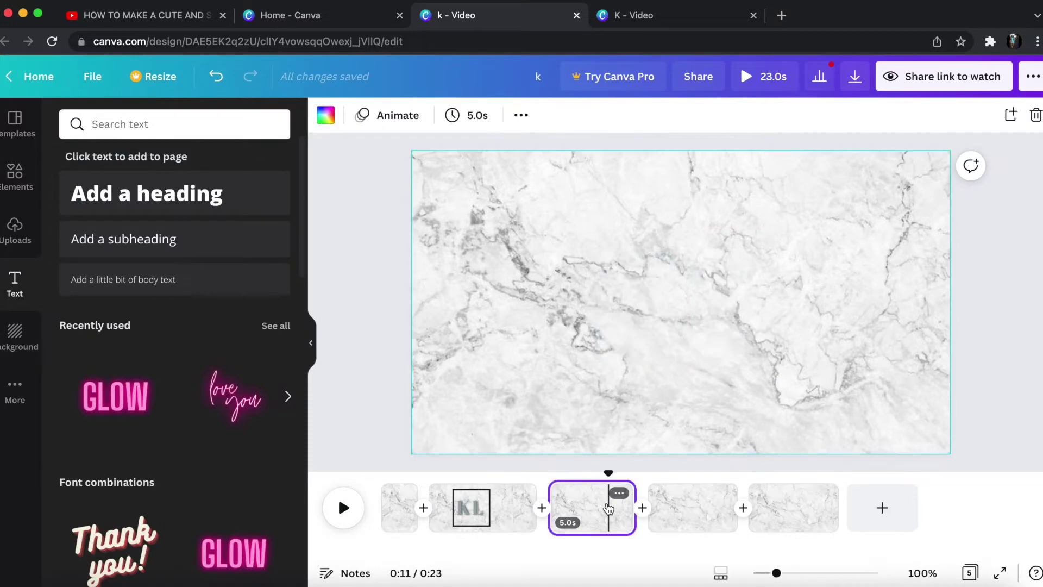
Step: Add the pink neon GLOW text to page 3 and set its font size to 100
left_click(137, 407)
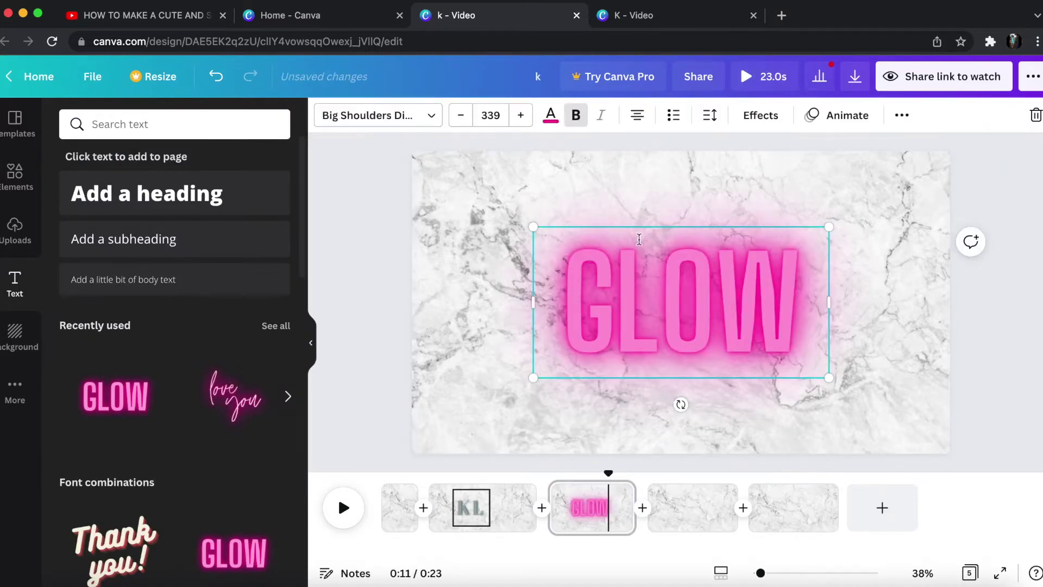
left_click_drag(811, 313, 563, 293)
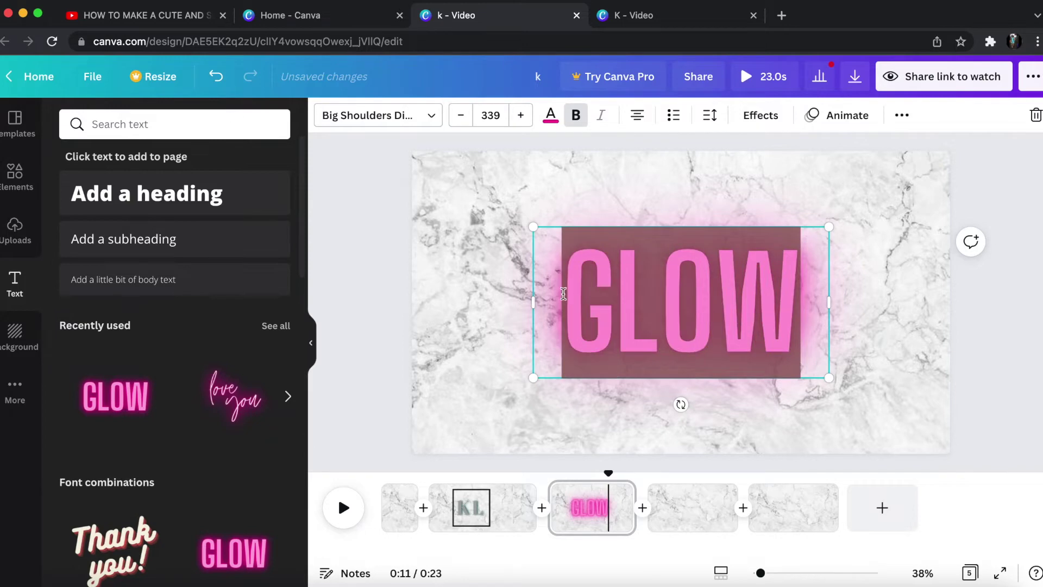
left_click(489, 115)
key("Return")
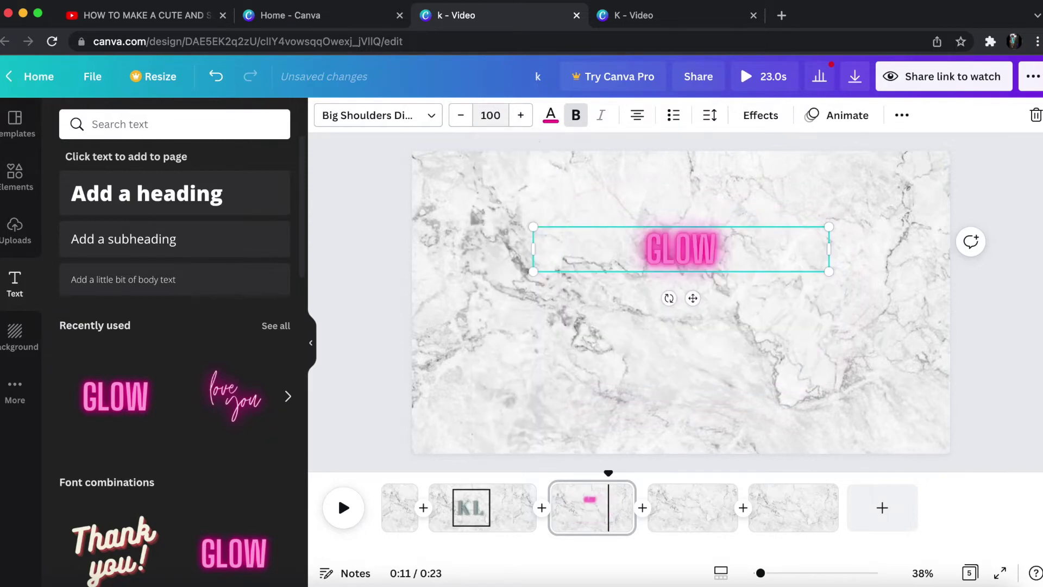
Step: Replace the GLOW wording with the person's full name in capitals and select it
left_click_drag(753, 249, 638, 249)
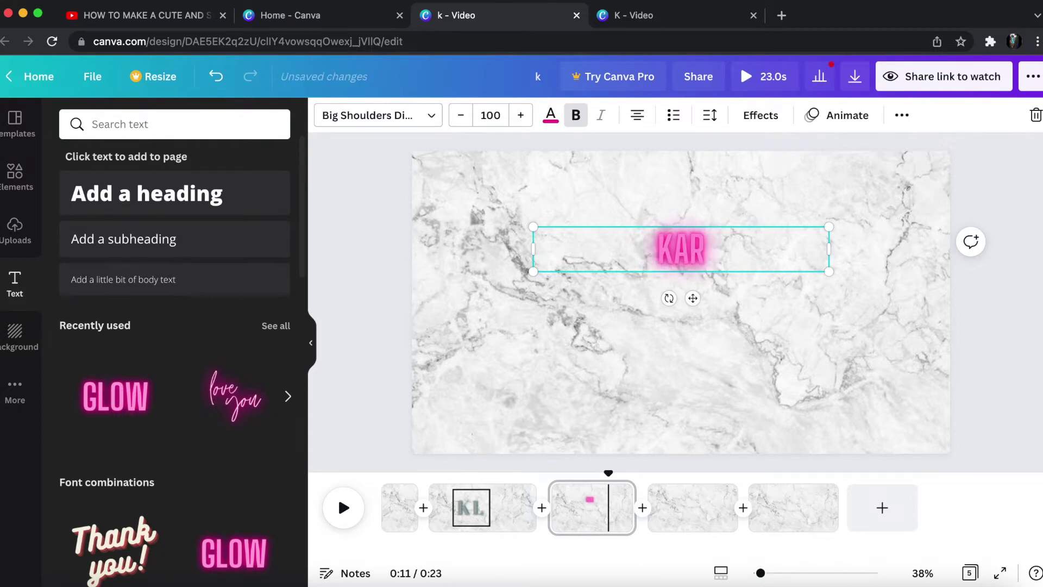
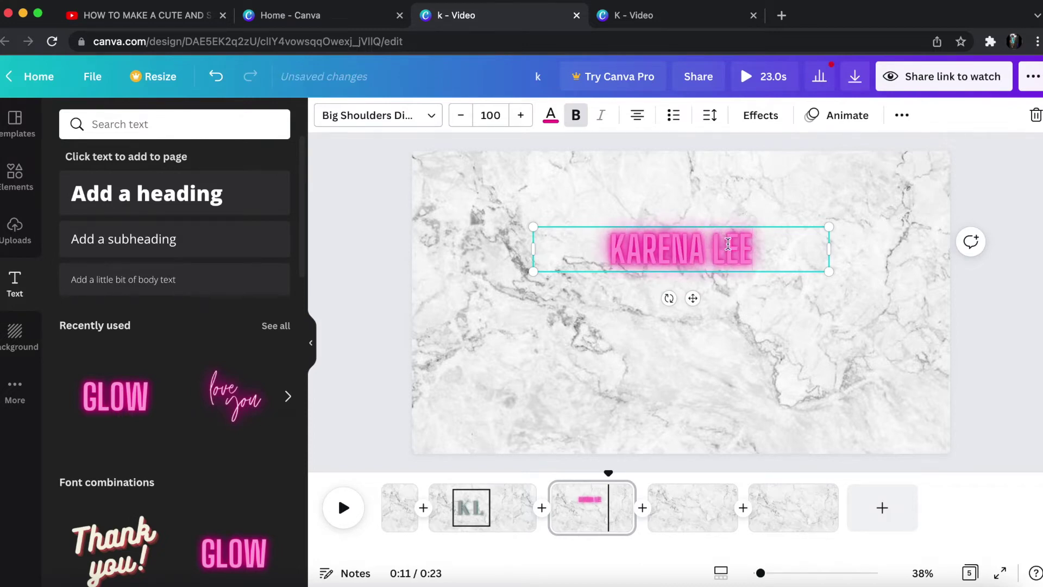
left_click_drag(753, 255, 589, 262)
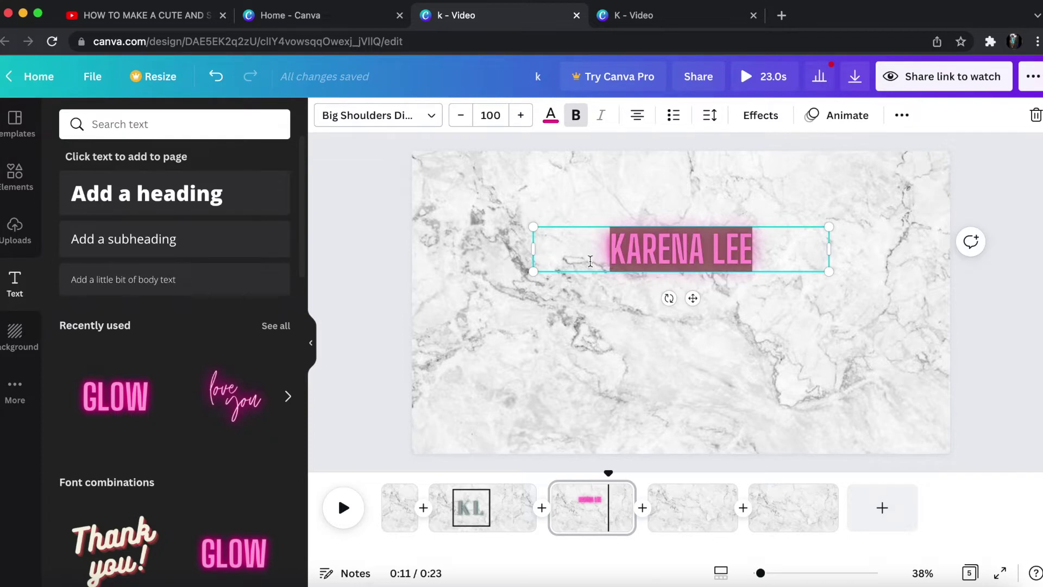
left_click(379, 119)
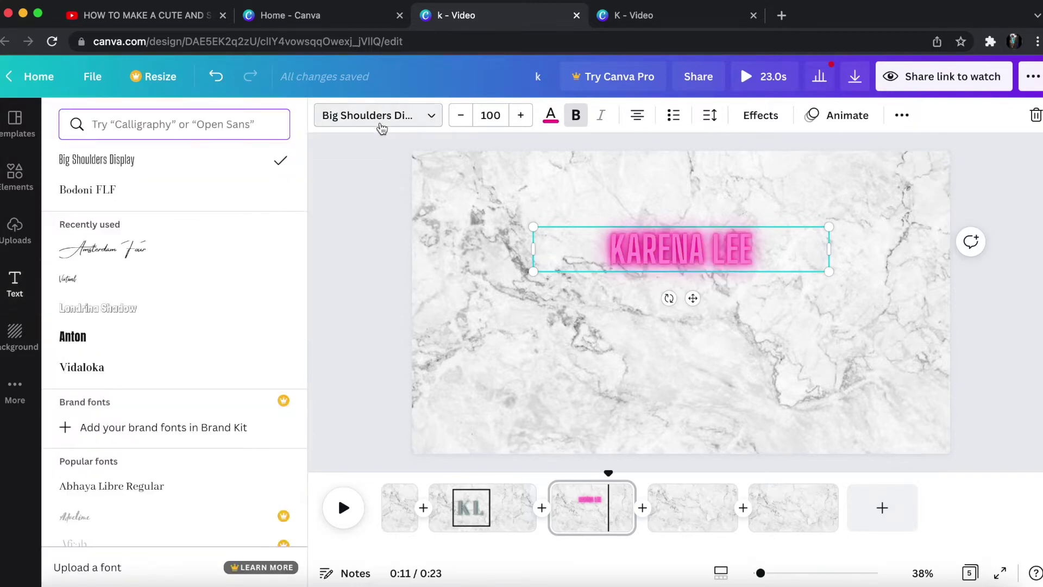
Step: Change the name to Bodoni FLF, swap the neon glow for a Shadow effect, and colour it grey
left_click(203, 195)
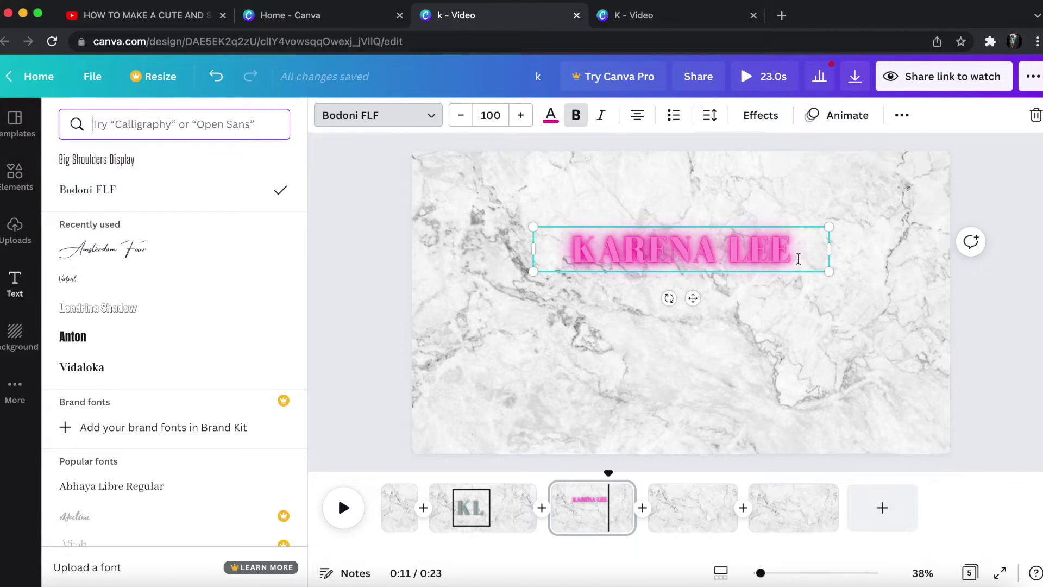
left_click(765, 120)
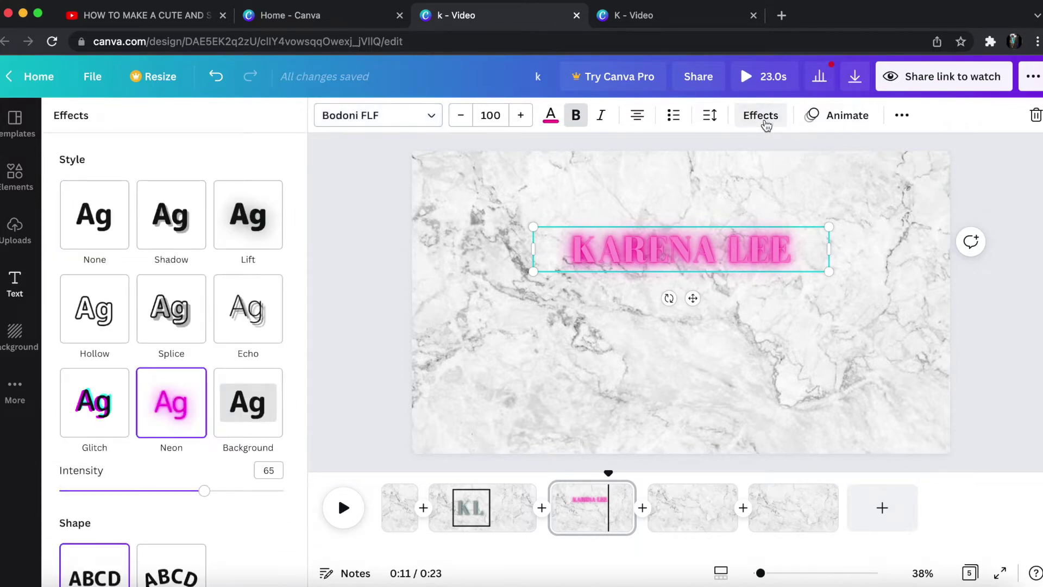
left_click(175, 242)
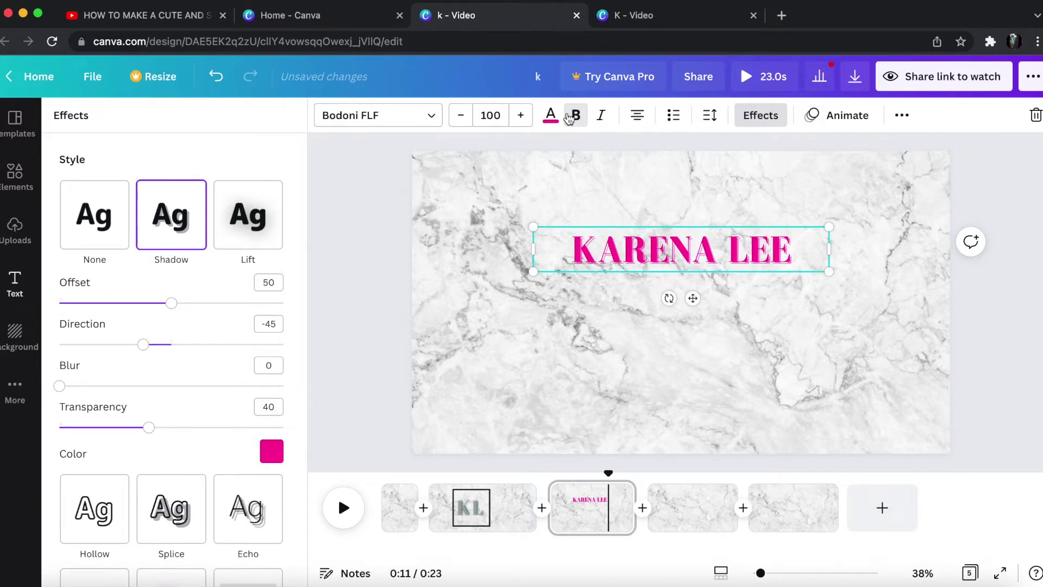
left_click(551, 123)
left_click(121, 201)
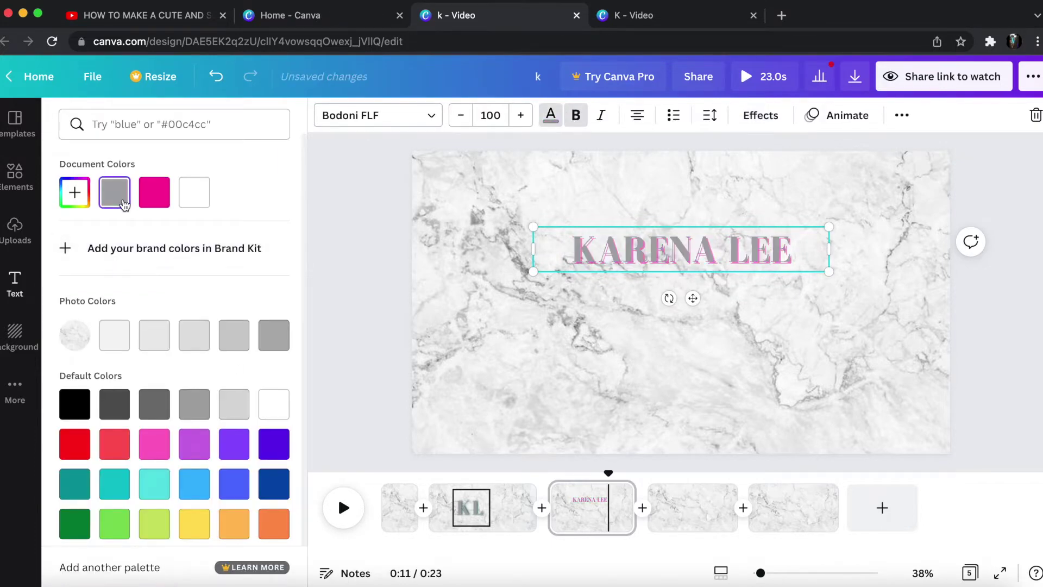
Step: Set the shadow to colour #1f5550, offset 28, direction 99, blur 26, transparency 100
left_click(777, 118)
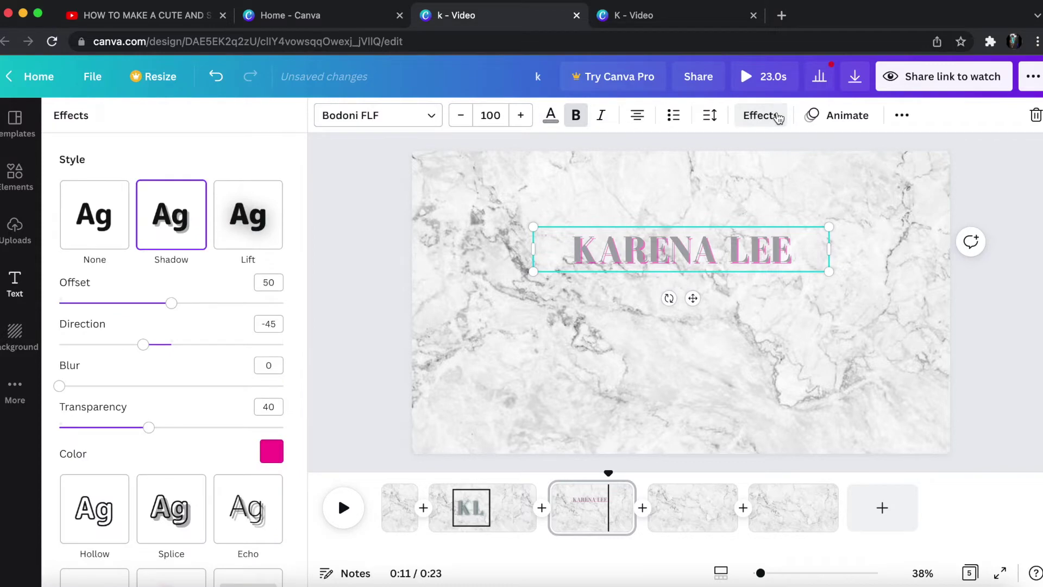
left_click(271, 451)
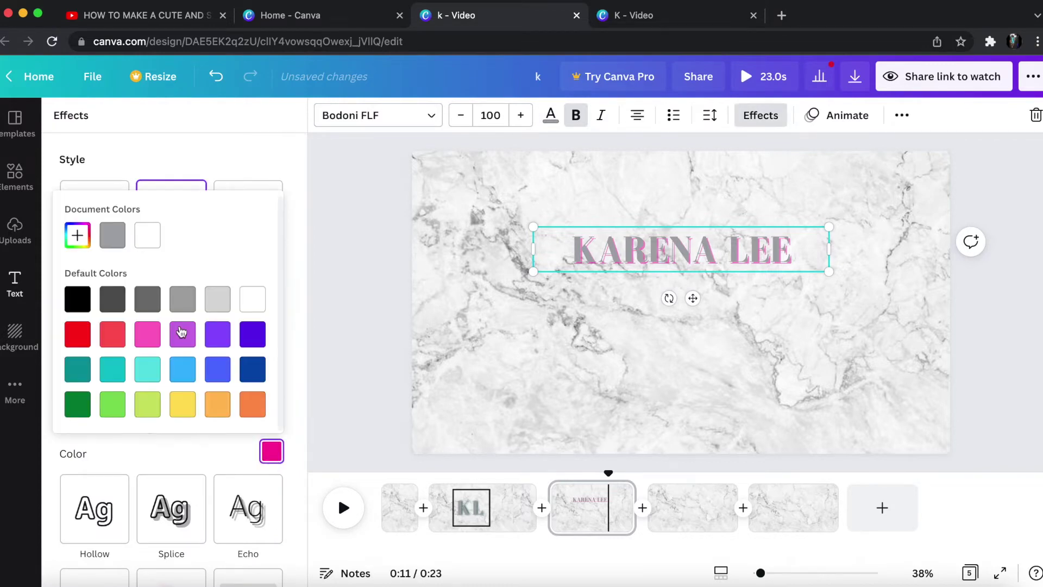
left_click(77, 235)
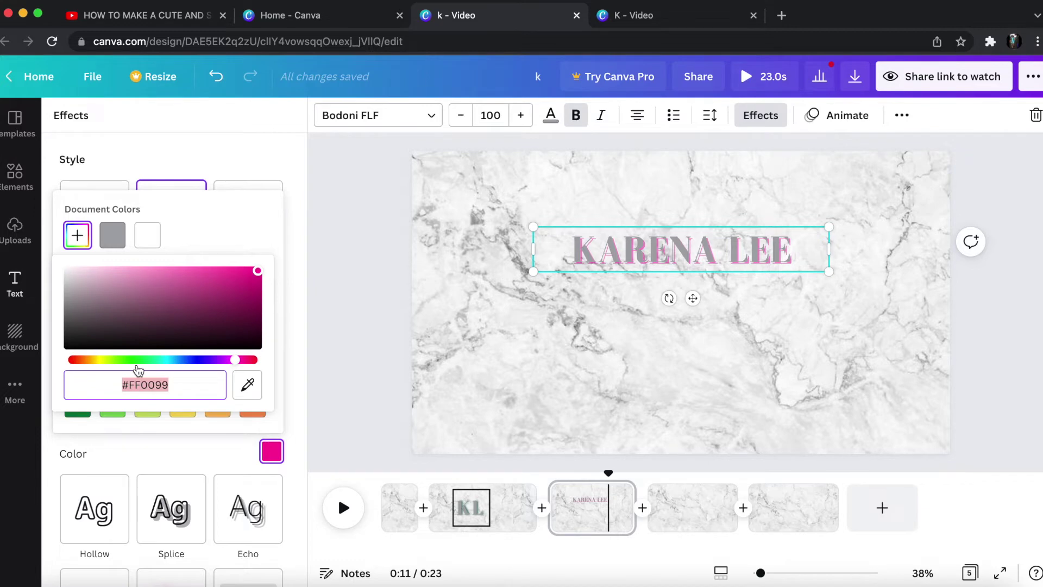
type("#1f5550")
key("Return")
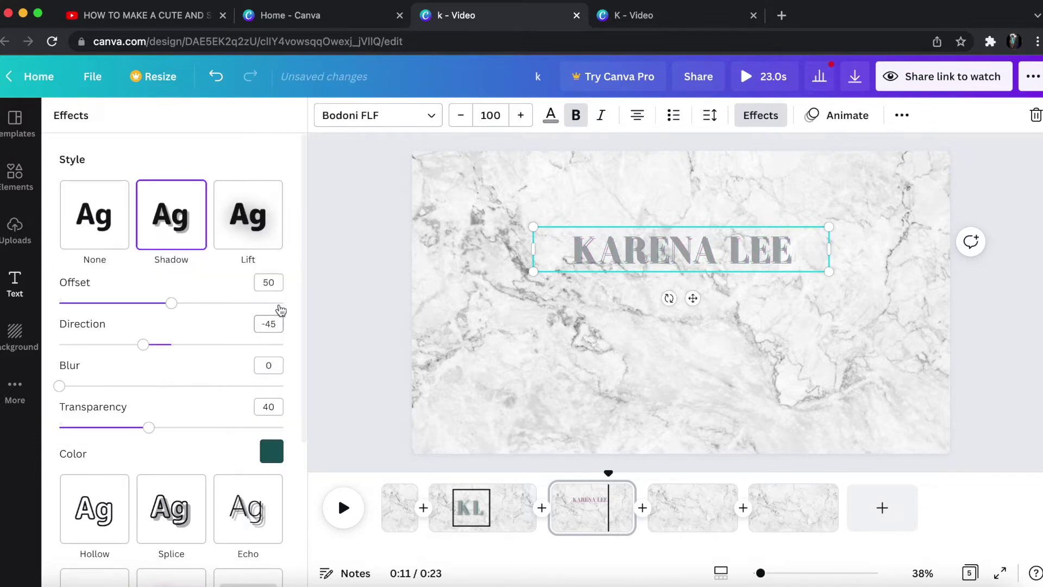
left_click(277, 324)
type("99")
left_click(270, 367)
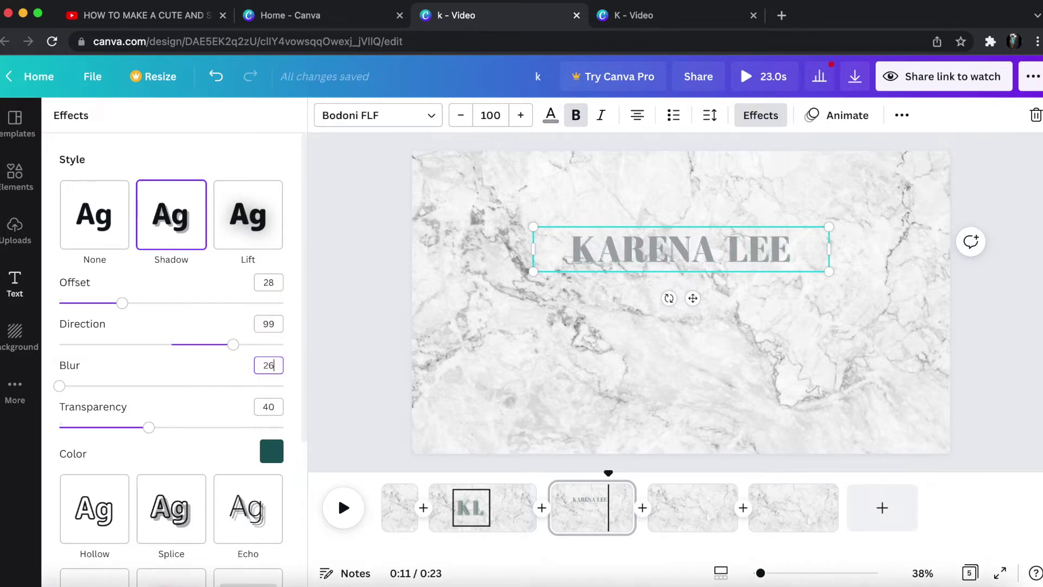
left_click(274, 406)
type("100")
key("Return")
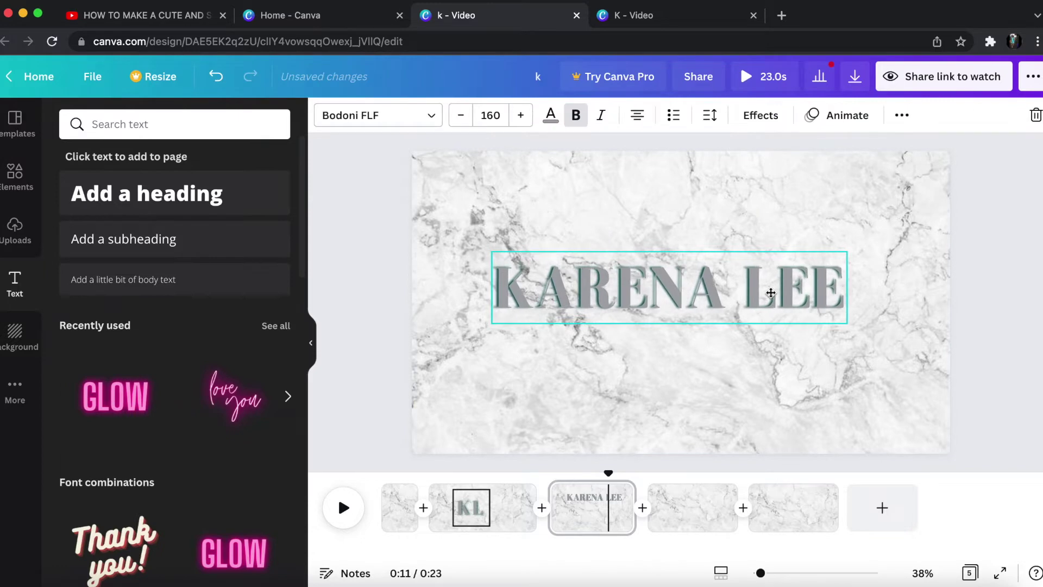
Step: Add the neon 'love you' script text and retype it as the person's name
left_click(462, 381)
left_click_drag(248, 397, 718, 353)
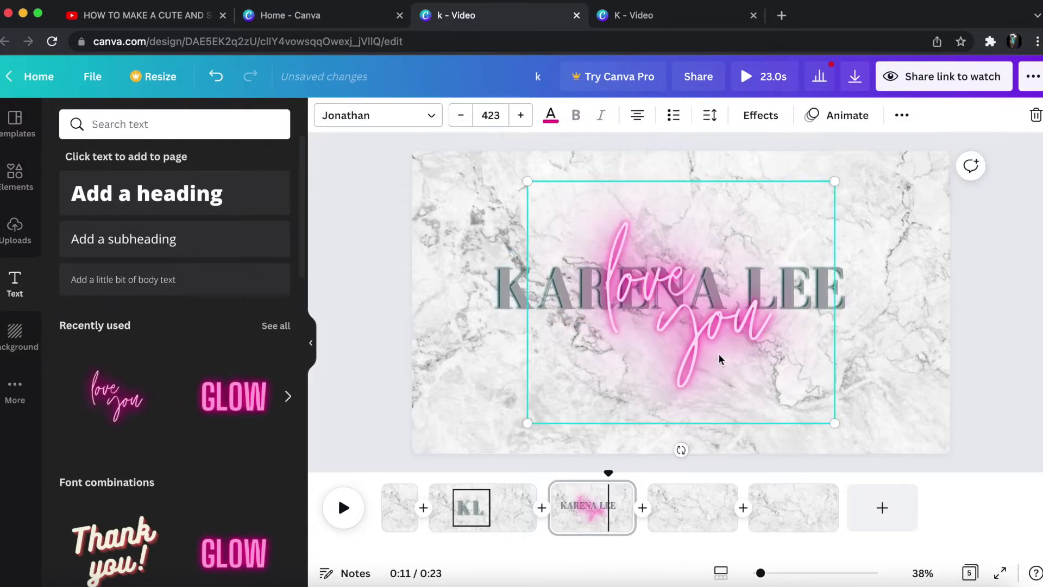
left_click_drag(684, 459, 649, 407)
key("BackSpace")
key("BackSpace")
key("BackSpace")
key("BackSpace")
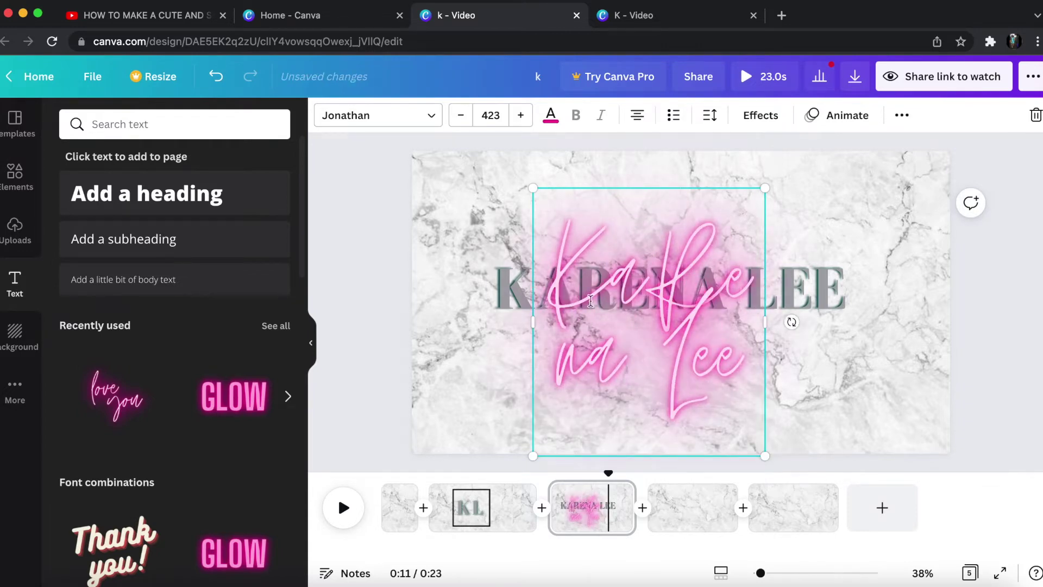
Step: Set the script name to Amsterdam Four, placed just below the main name at size 118
left_click_drag(752, 379, 546, 228)
left_click(377, 115)
left_click(163, 251)
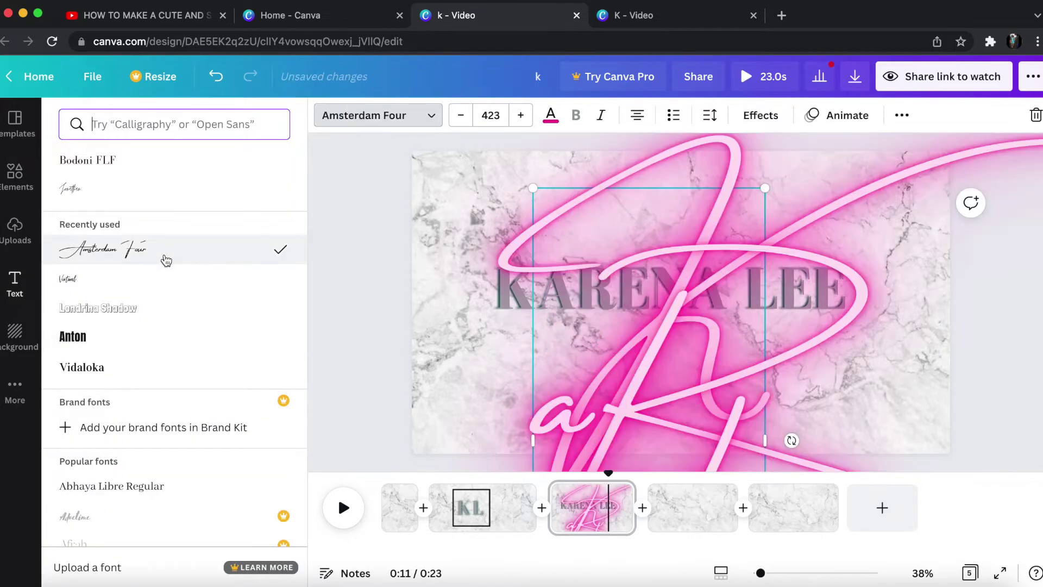
left_click(487, 115)
type("100")
key("Return")
left_click(827, 188)
left_click_drag(732, 199, 738, 325)
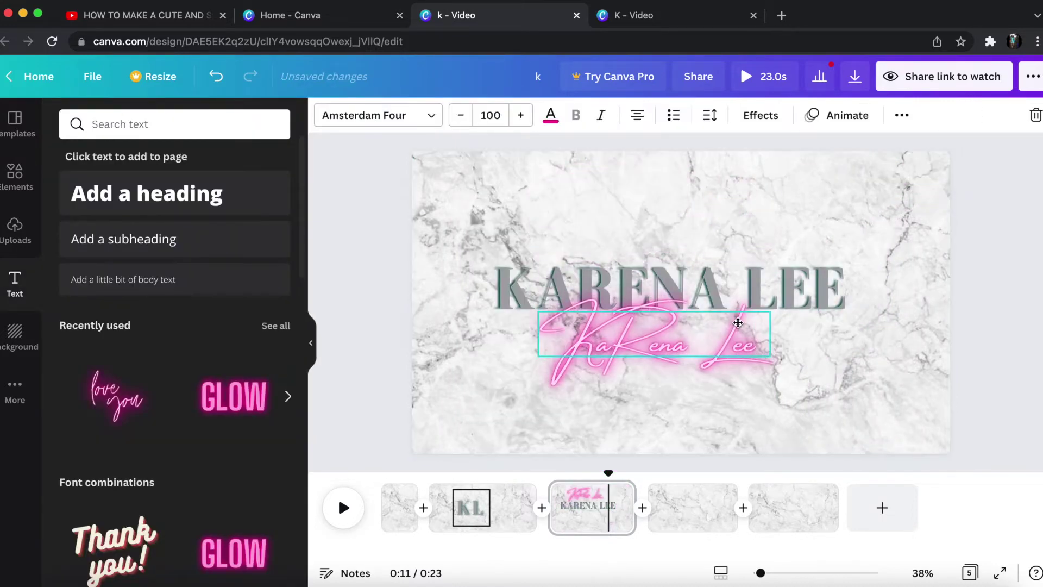
left_click_drag(770, 356, 812, 348)
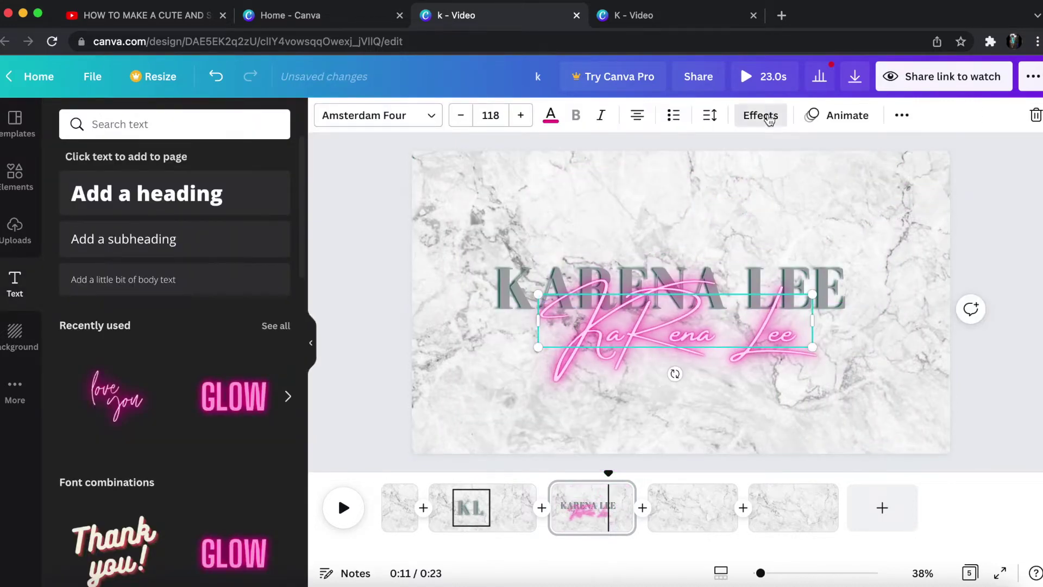
Step: Colour the script name dark teal #18585B and nudge it slightly lower
left_click(769, 121)
left_click(550, 115)
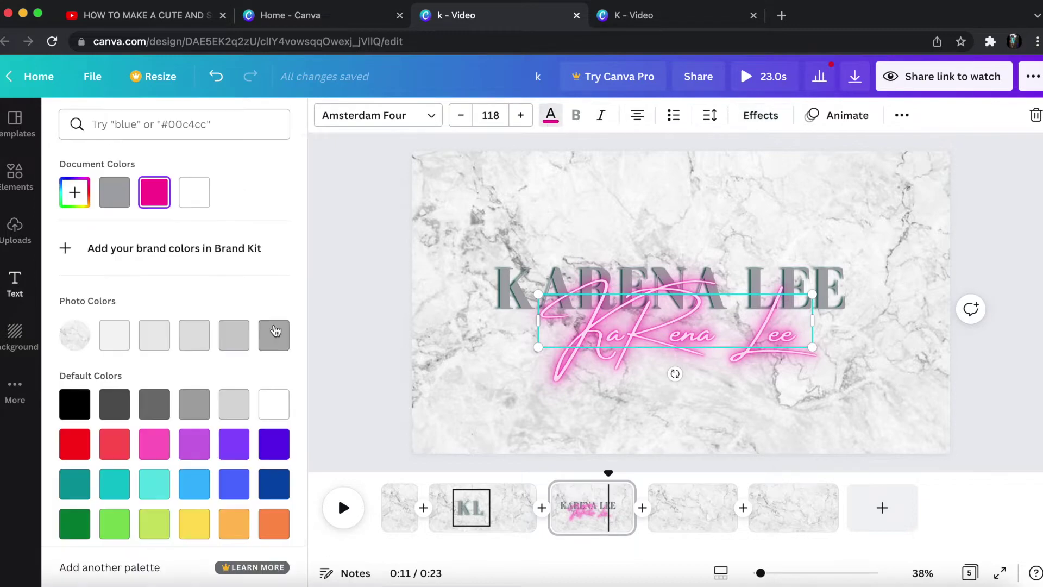
left_click(74, 192)
type("#1")
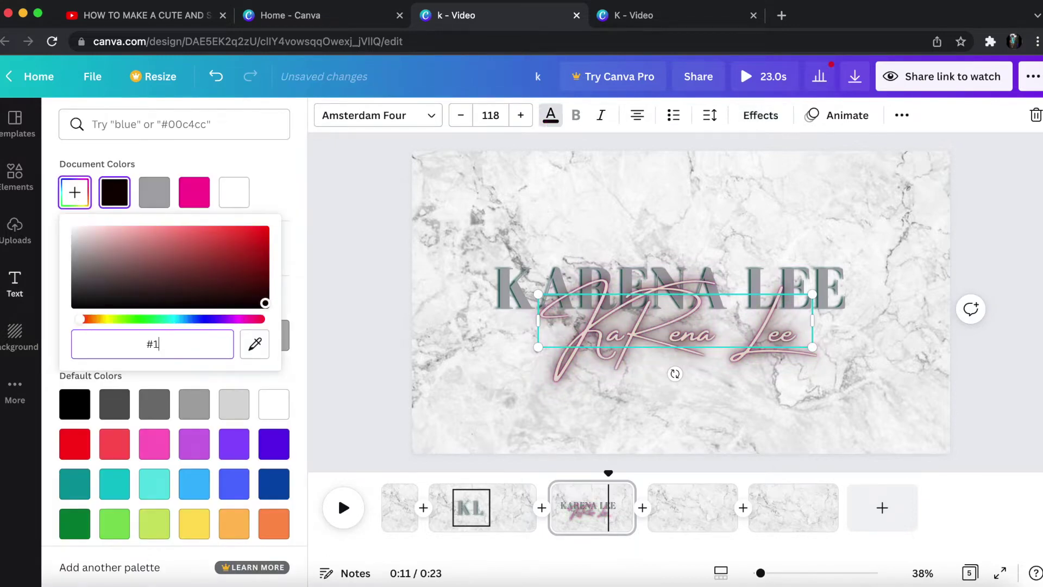
type("85")
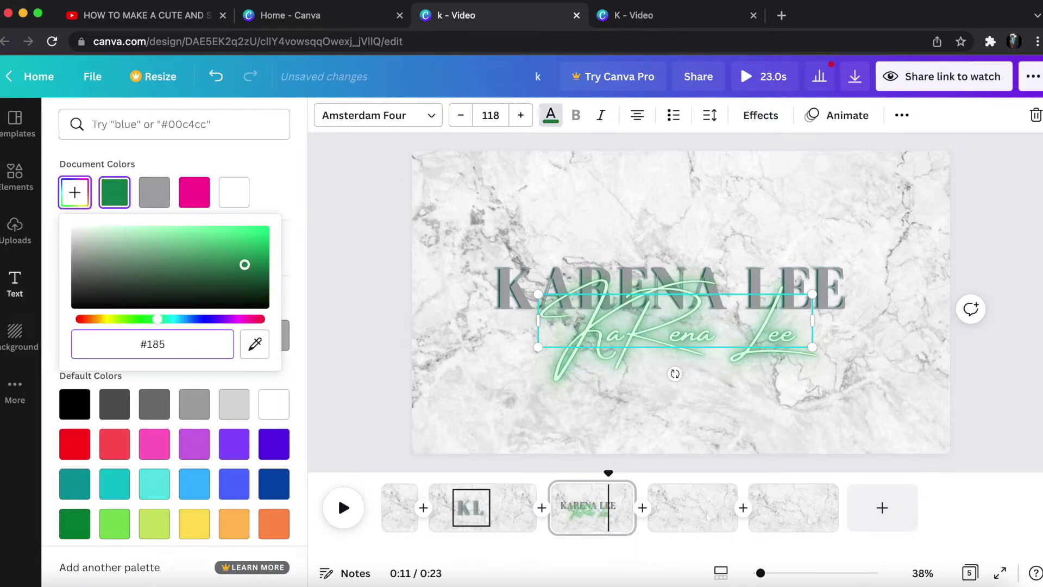
type("85B")
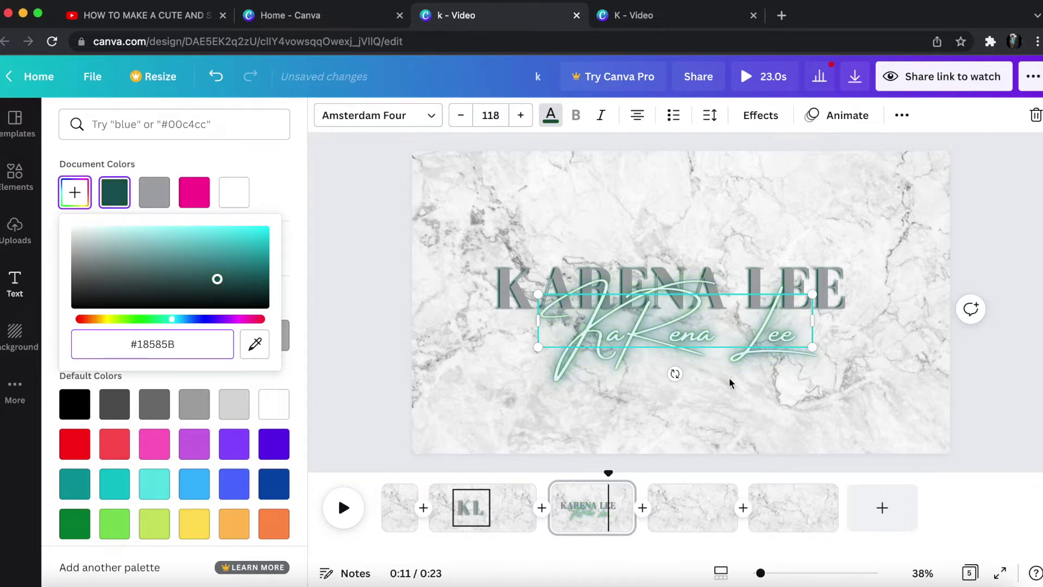
left_click(729, 377)
left_click(777, 347)
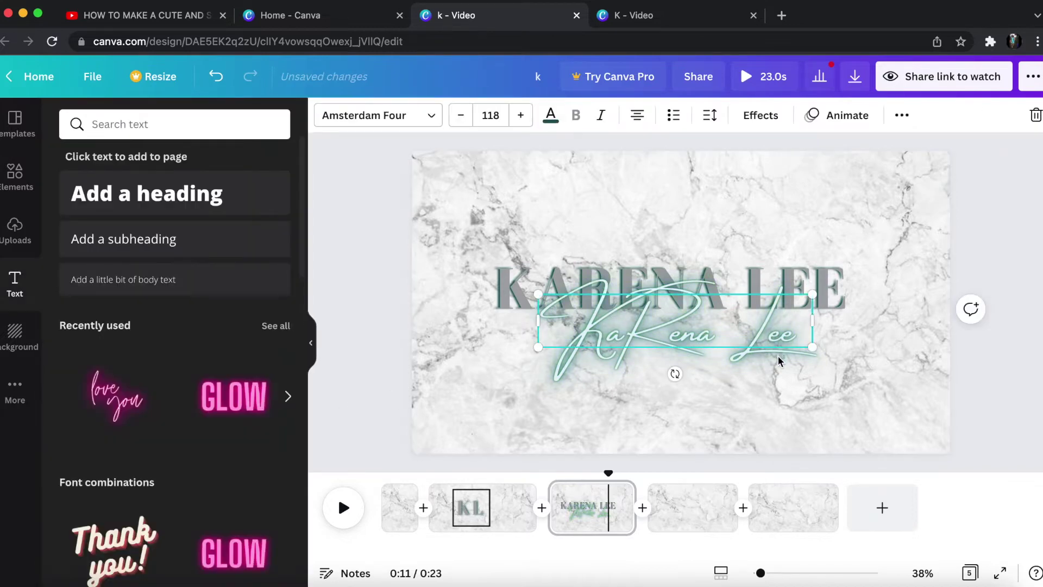
left_click_drag(783, 326, 780, 331)
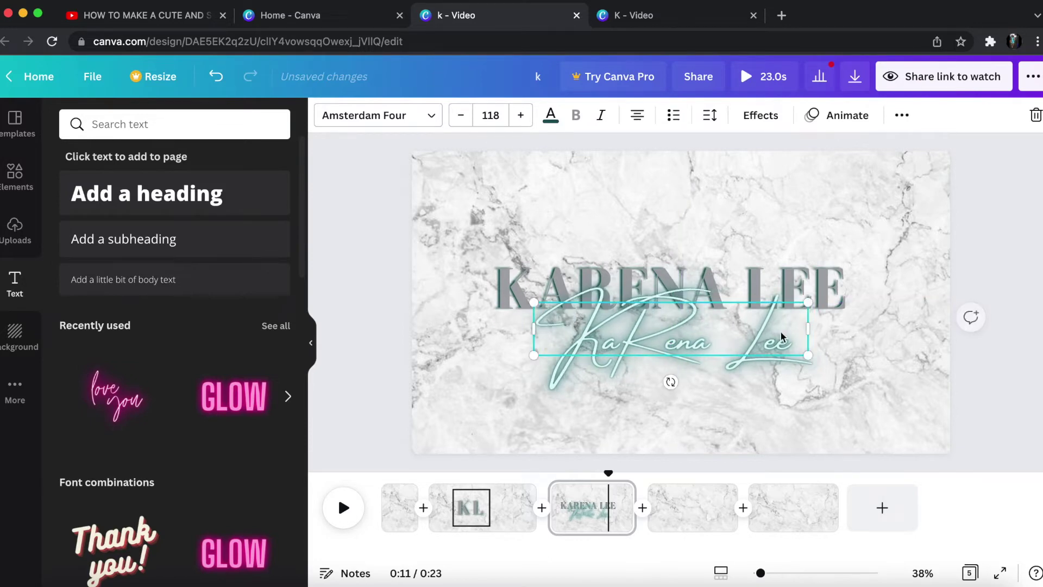
left_click(904, 289)
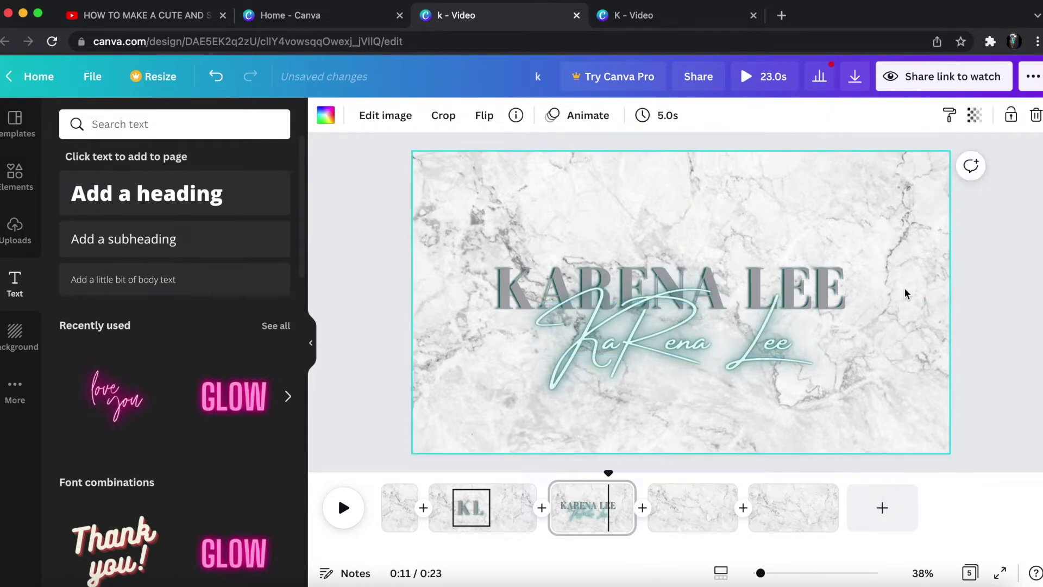
Step: Glance at the other K - Video design, then go to the blank fourth marble page
left_click(670, 20)
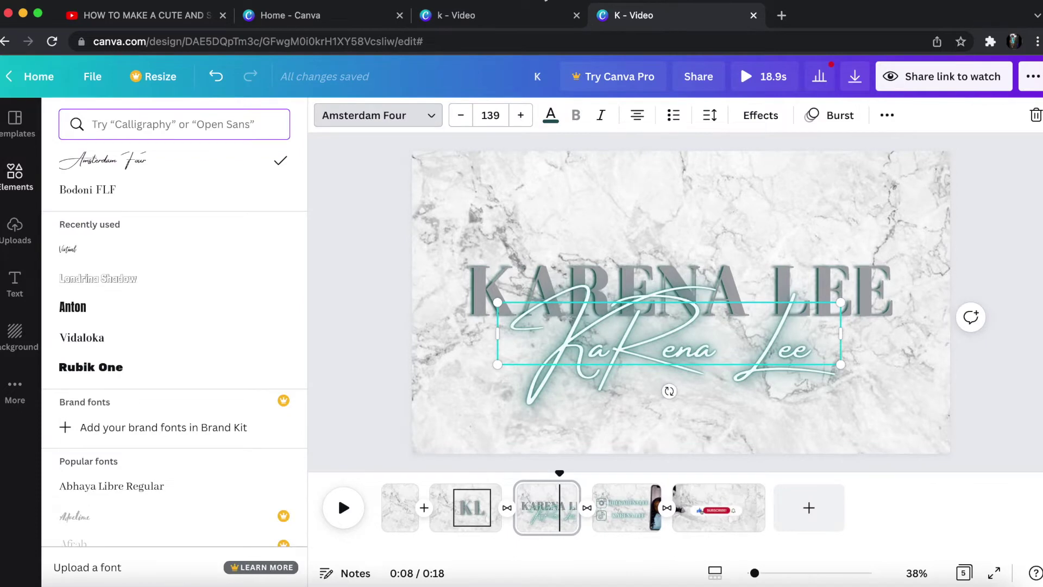
left_click(522, 15)
left_click(682, 507)
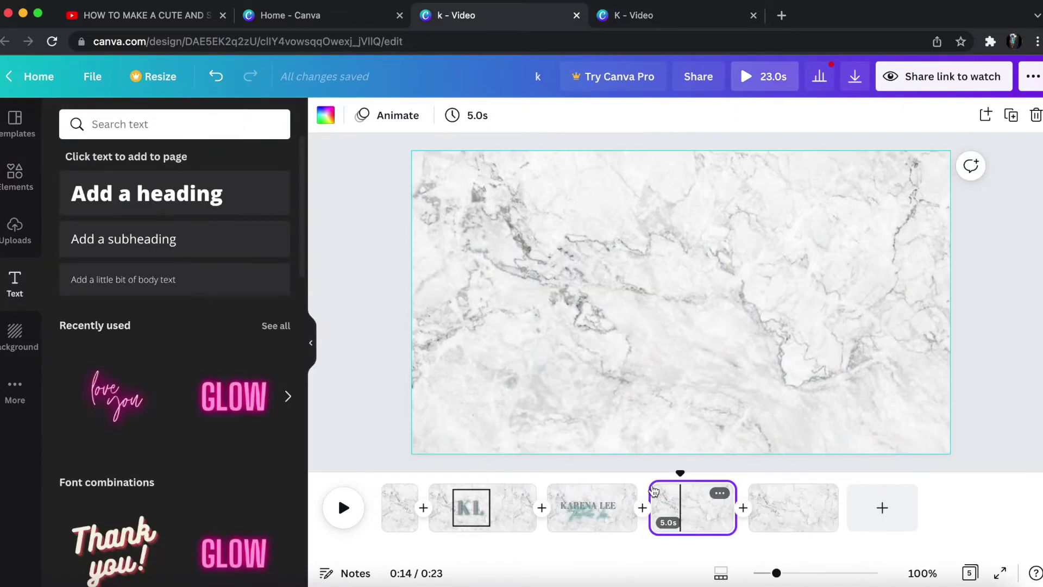
Step: Search Elements for 'instagram logo' and add the outline Instagram camera icon to the page
left_click(21, 185)
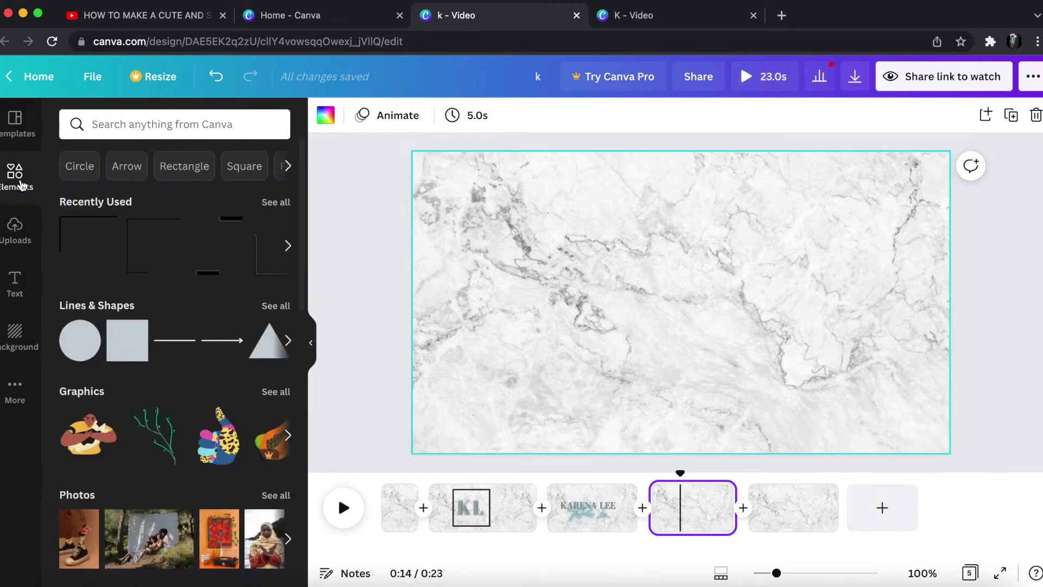
left_click(166, 131)
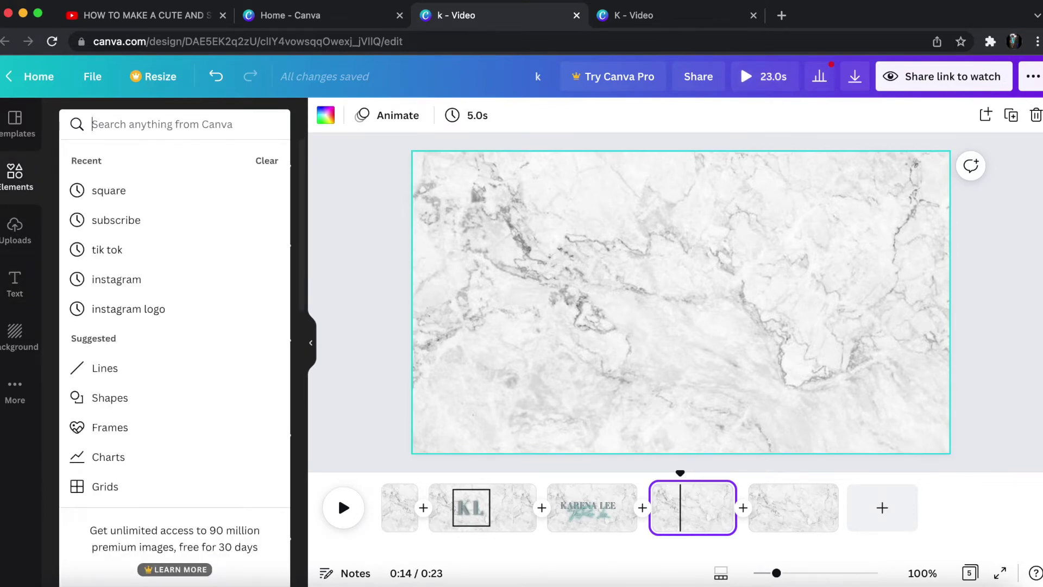
type("instagra")
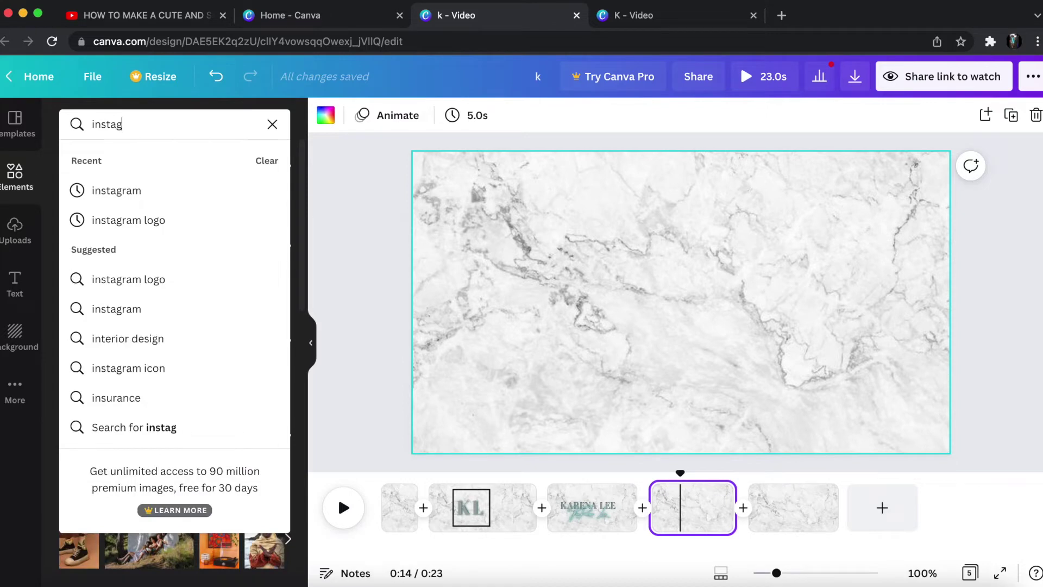
left_click(168, 222)
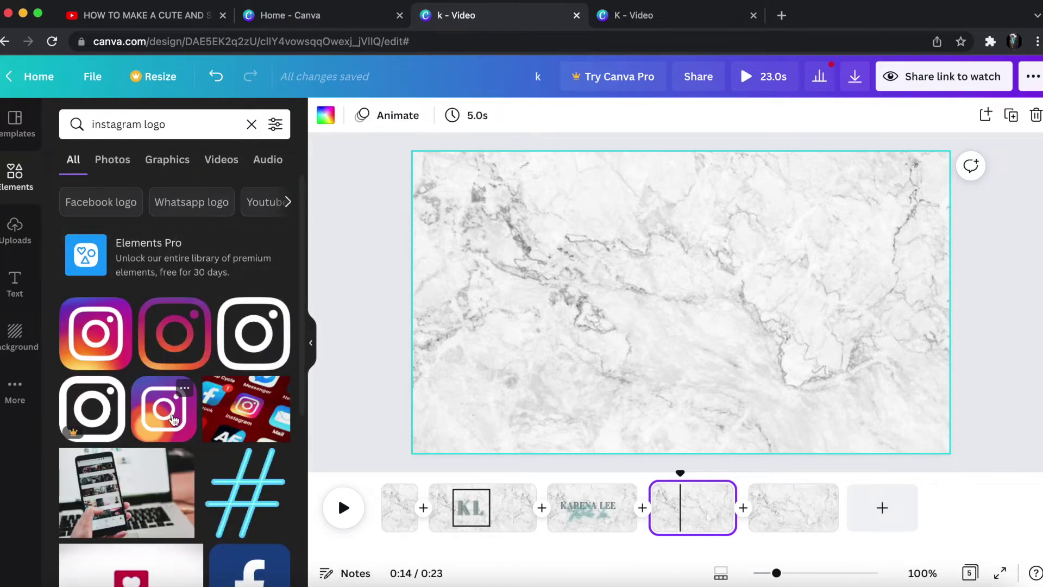
scroll(174, 420, "down", 3)
scroll(174, 420, "down", 5)
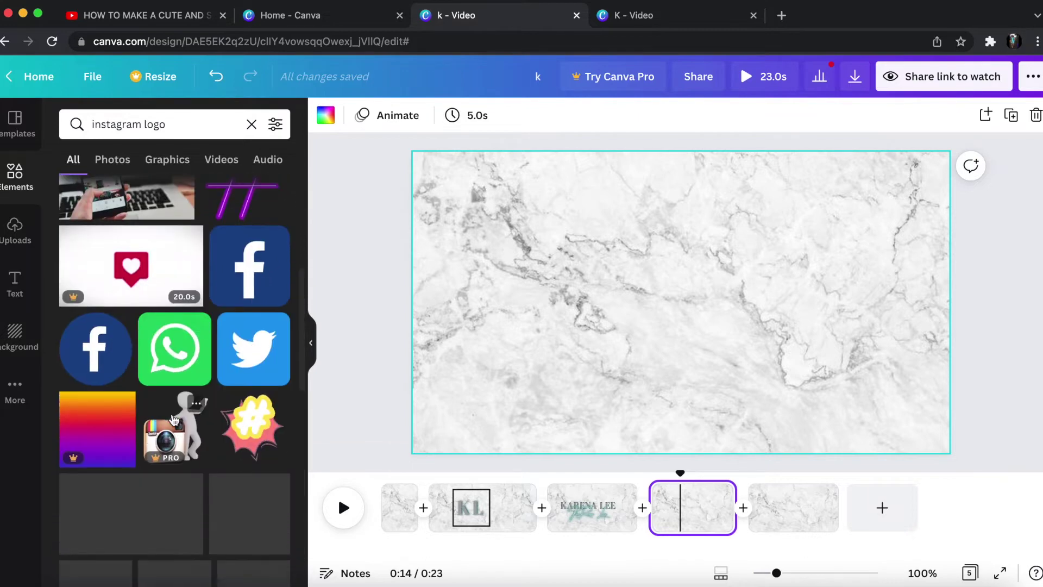
scroll(174, 420, "down", 6)
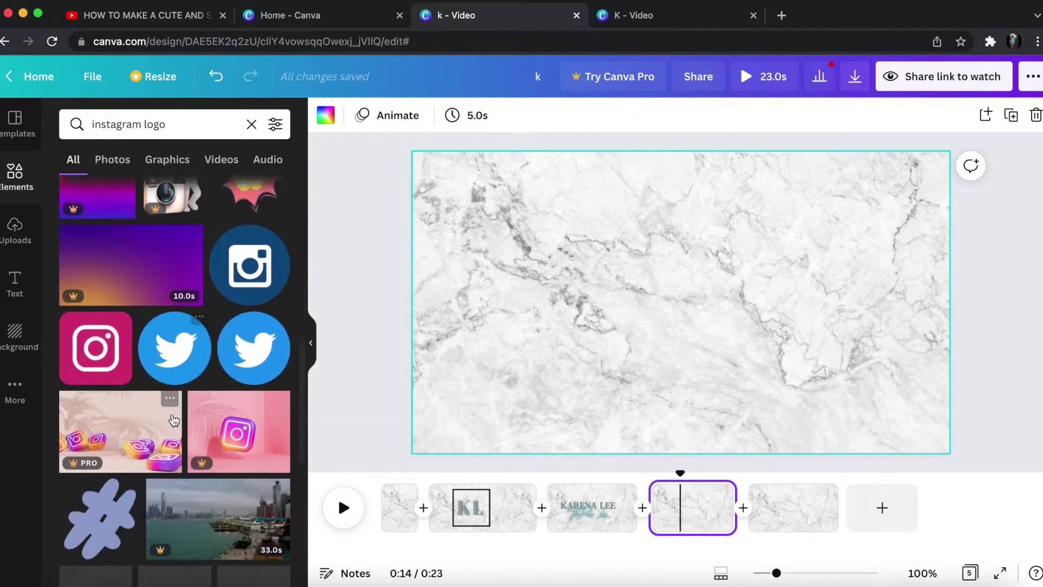
scroll(174, 420, "down", 1)
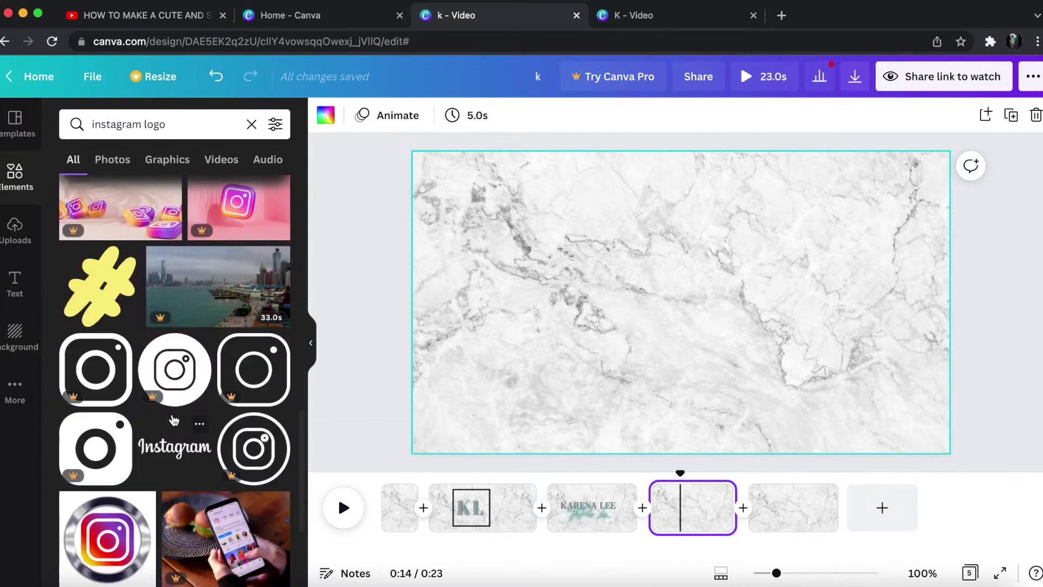
scroll(174, 420, "down", 4)
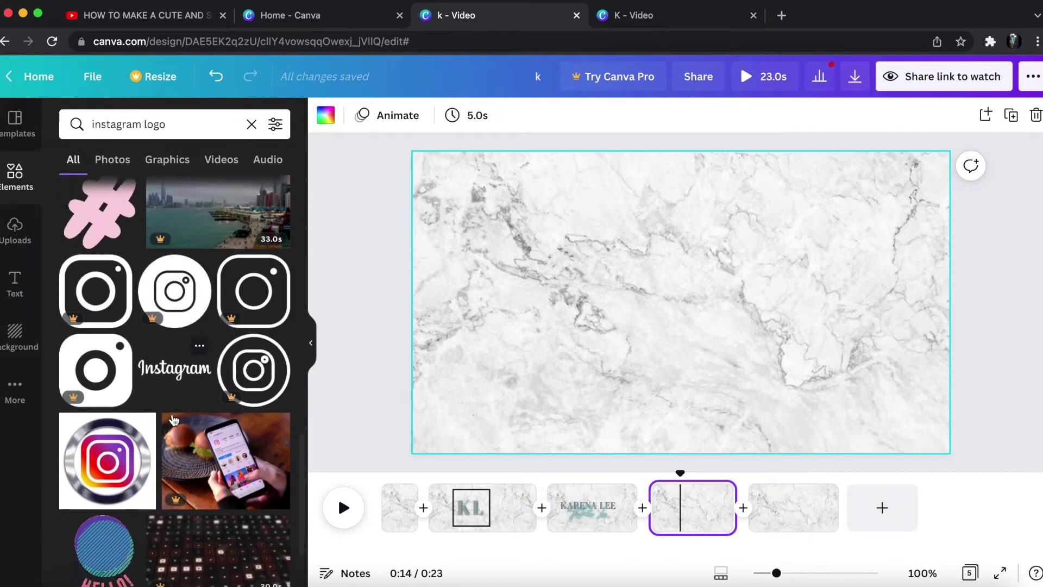
scroll(173, 420, "down", 3)
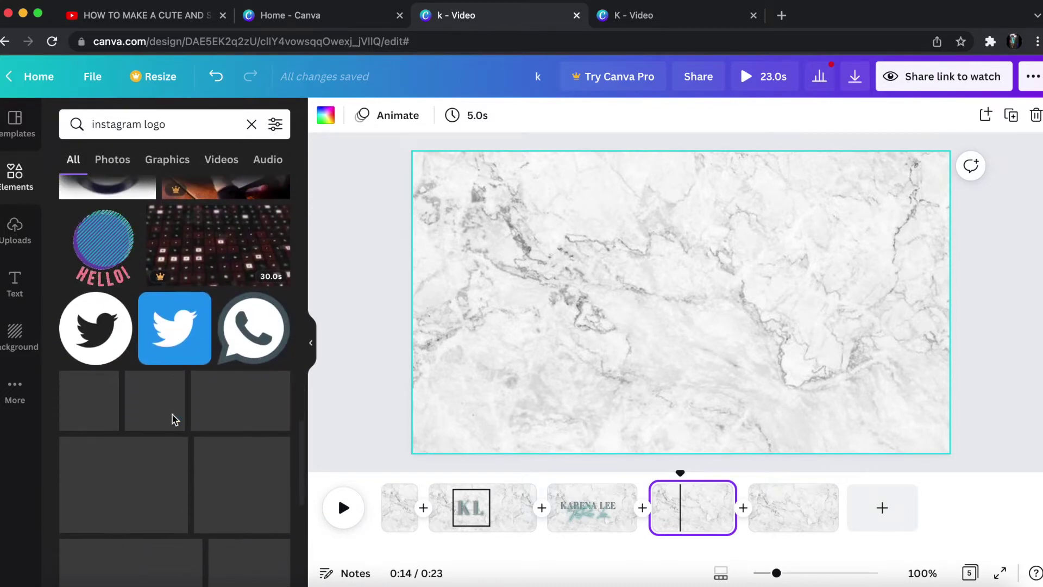
scroll(174, 420, "down", 9)
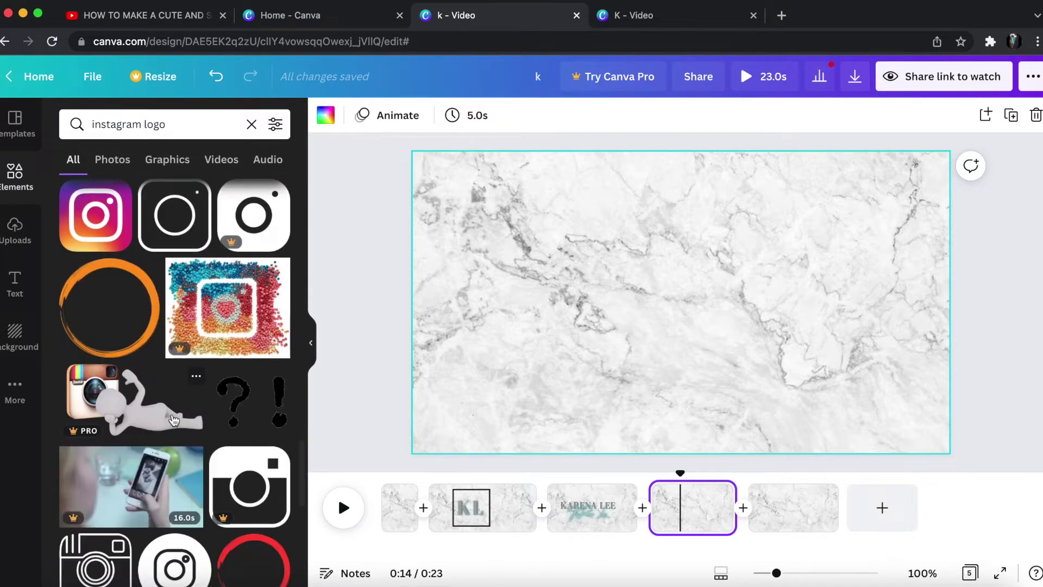
scroll(174, 420, "down", 3)
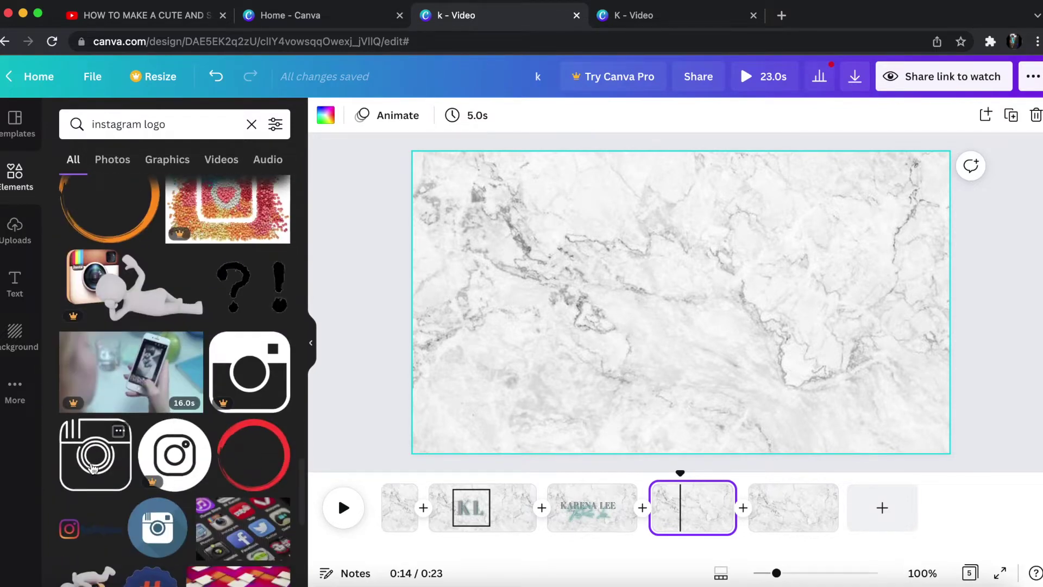
left_click(94, 468)
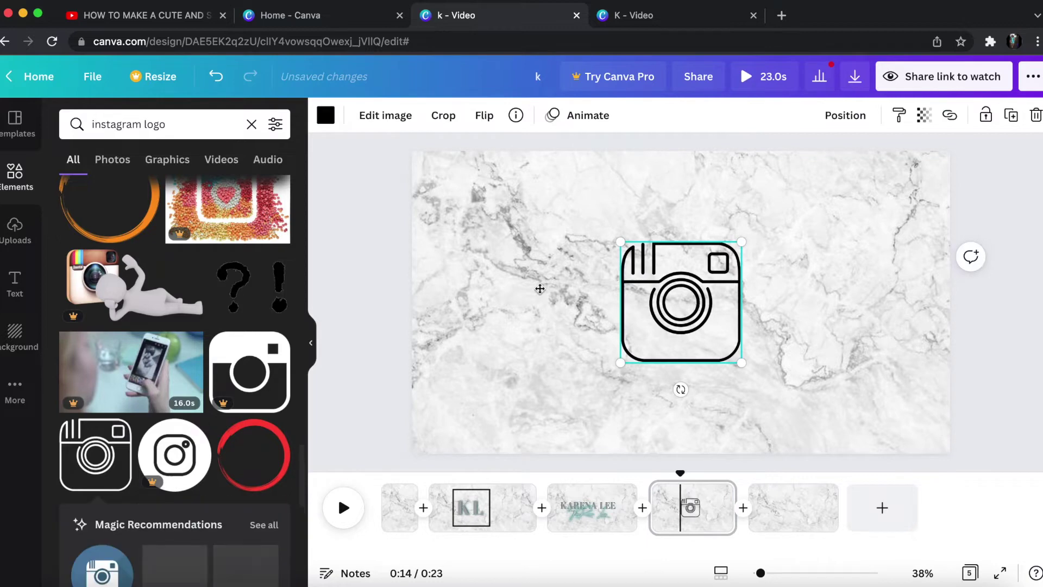
Step: Shrink the Instagram icon toward the upper left, then search 'tik tok' and add the outline TikTok logo
left_click_drag(630, 304, 437, 276)
left_click_drag(550, 333, 515, 290)
left_click(141, 125)
double_click(130, 125)
type("tik tok")
key("Return")
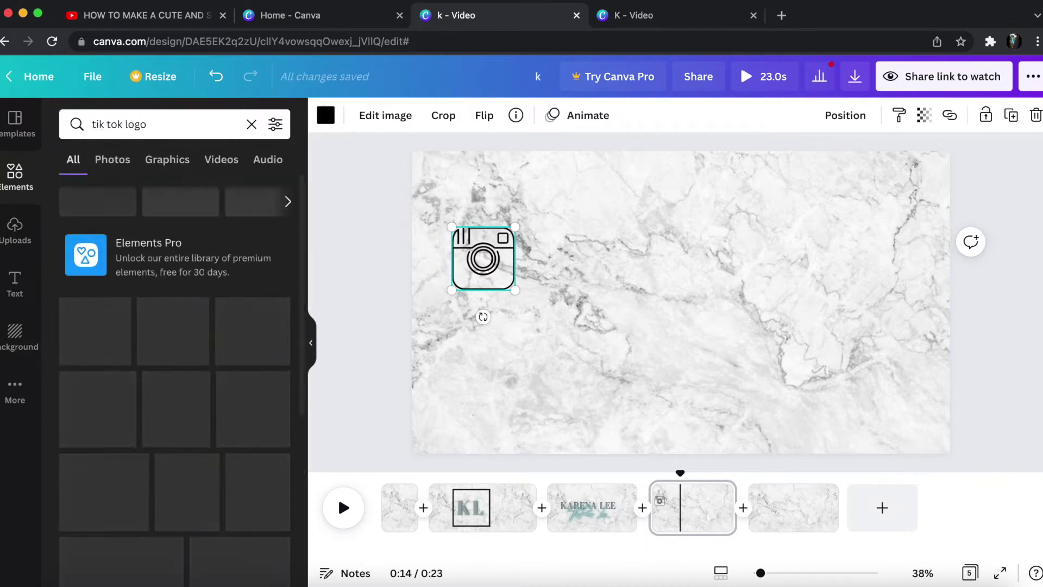
scroll(123, 431, "down", 10)
scroll(123, 430, "down", 5)
left_click(103, 477)
Step: Shrink the TikTok logo and position it beneath the Instagram icon
left_click_drag(664, 312, 487, 383)
left_click_drag(565, 435, 502, 402)
left_click_drag(483, 260, 474, 261)
left_click(505, 375)
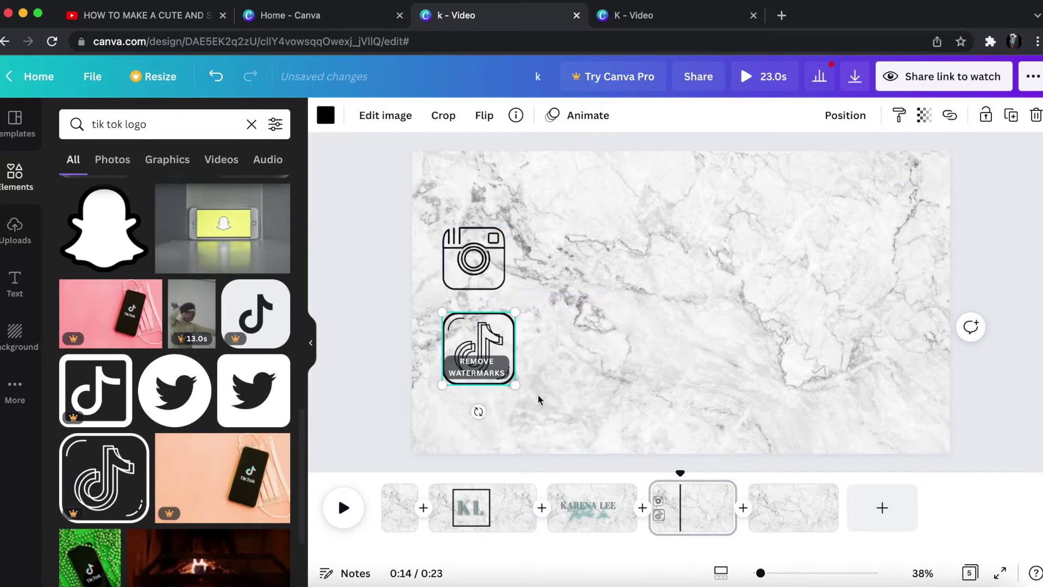
left_click_drag(516, 389, 486, 367)
left_click(521, 375)
left_click(552, 263)
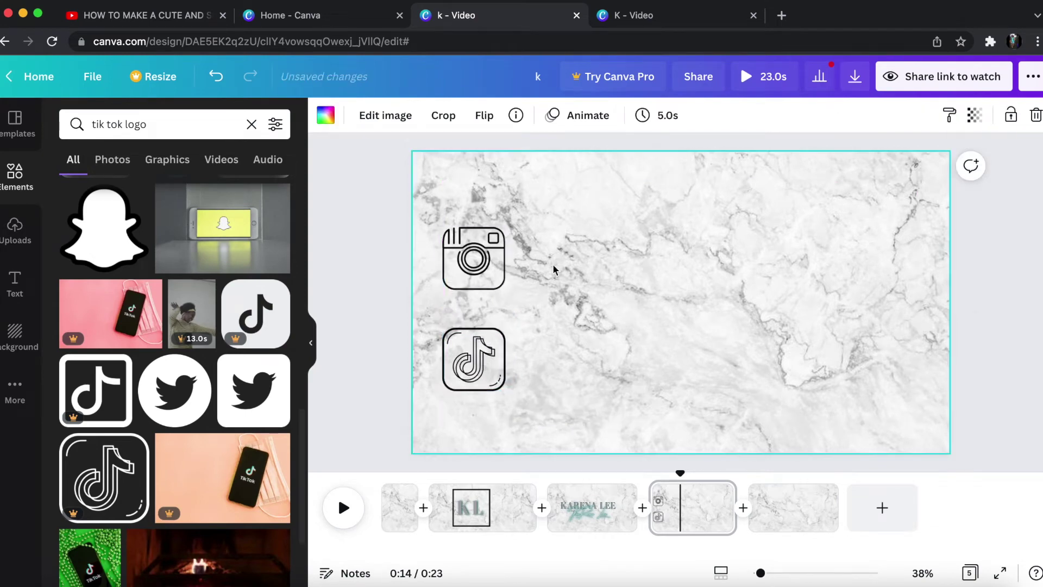
Step: Recolour both the Instagram icon and the TikTok logo with the dark teal swatch
left_click(503, 271)
left_click(326, 115)
left_click(154, 193)
left_click(473, 358)
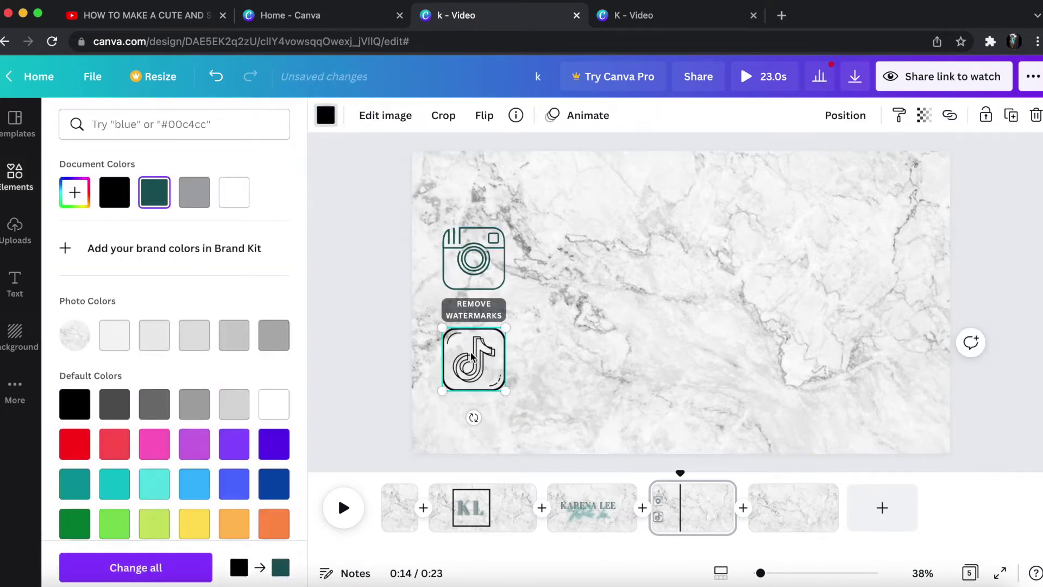
left_click(154, 192)
left_click(540, 279)
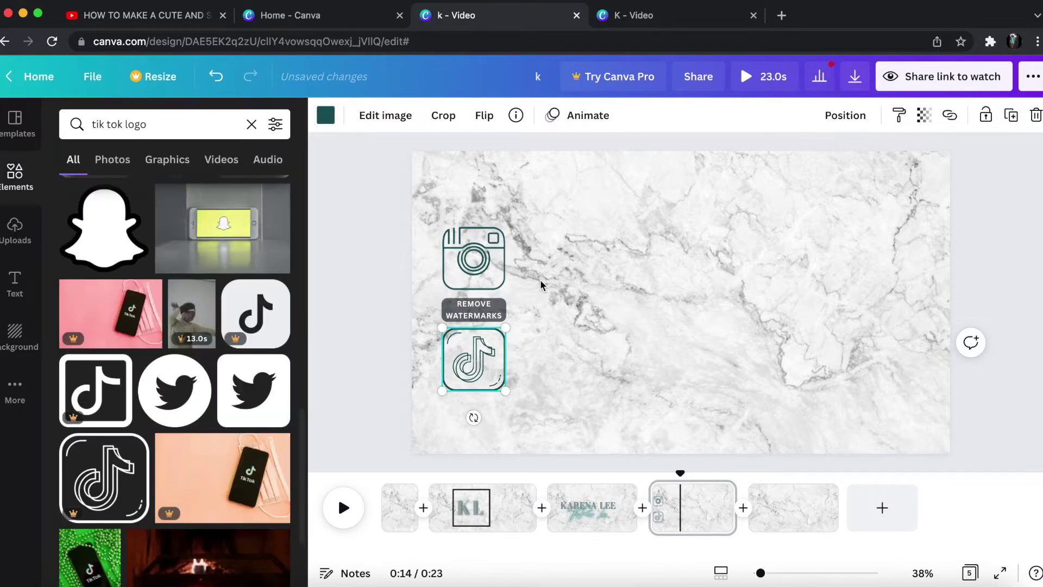
left_click(15, 284)
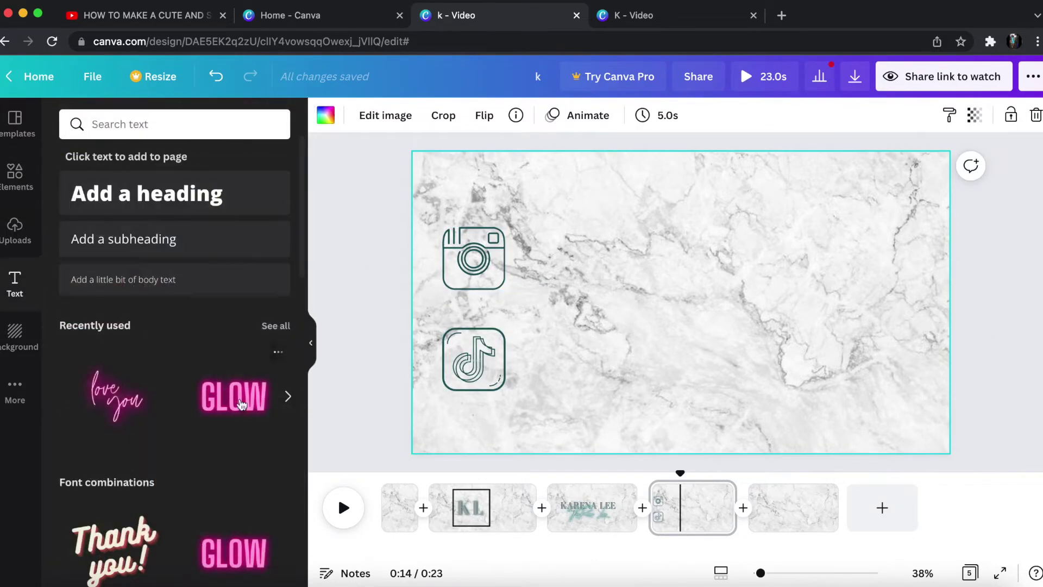
Step: Add the neon 'love you' text, straighten it, retype it as the Instagram handle, and set size 100
left_click(144, 387)
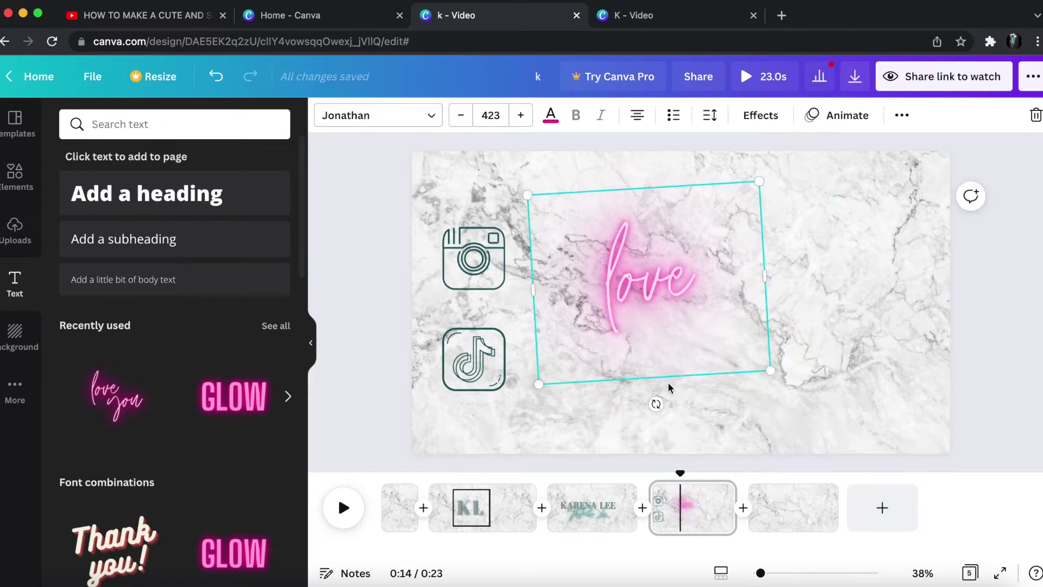
left_click_drag(654, 404, 650, 405)
left_click_drag(706, 271, 612, 280)
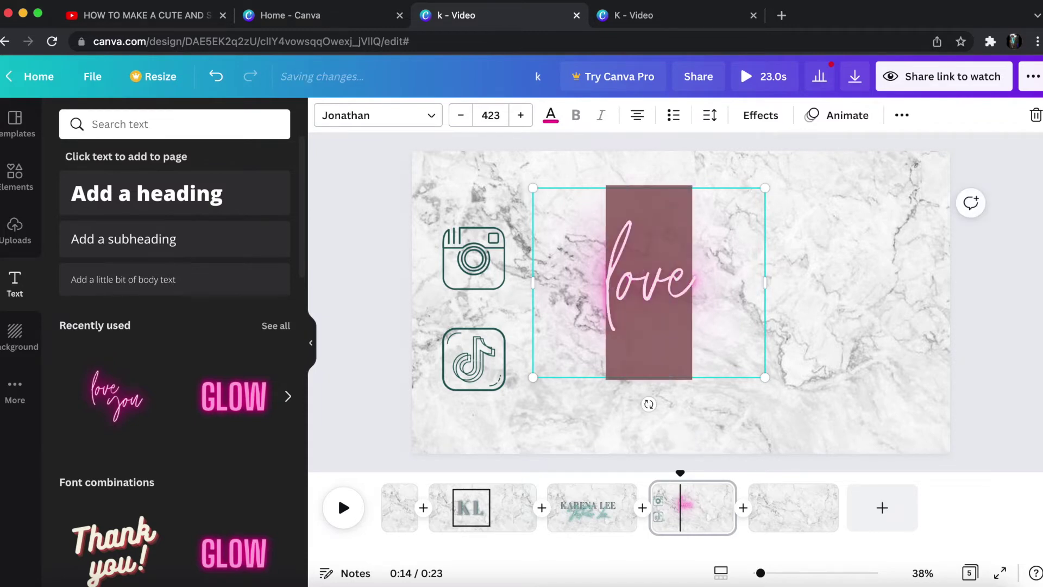
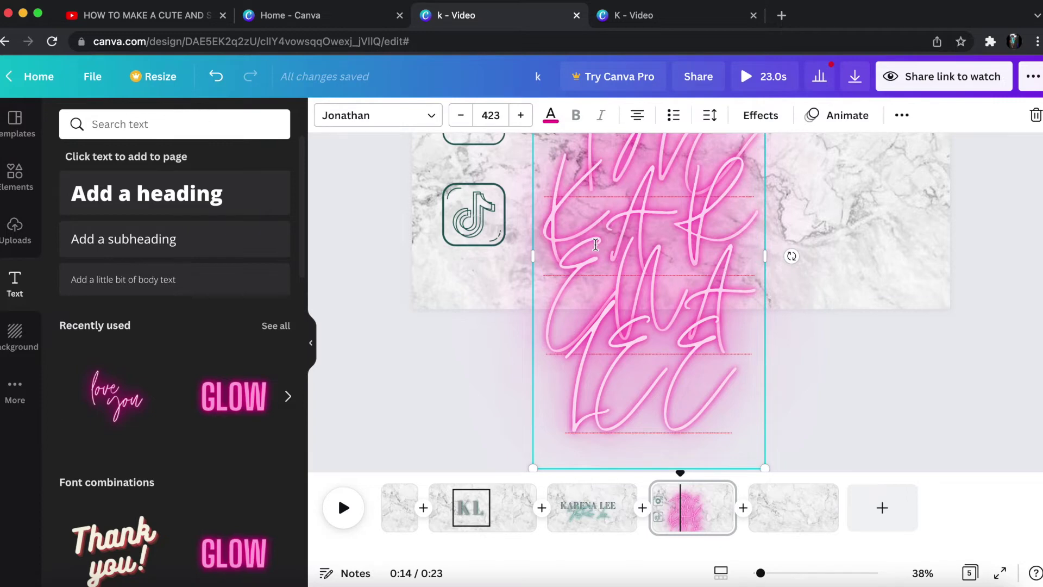
key("ctrl+a")
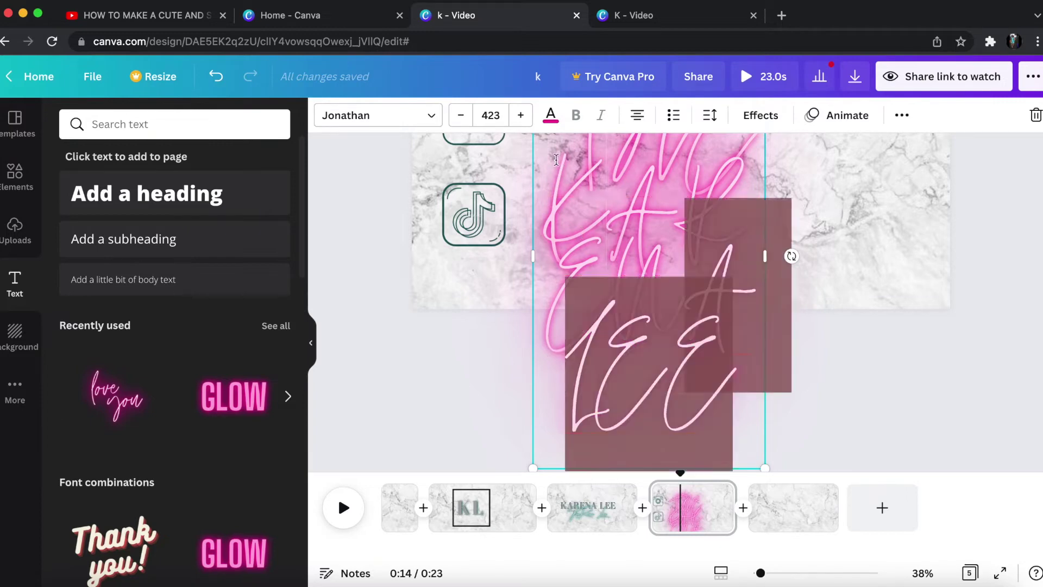
left_click(503, 117)
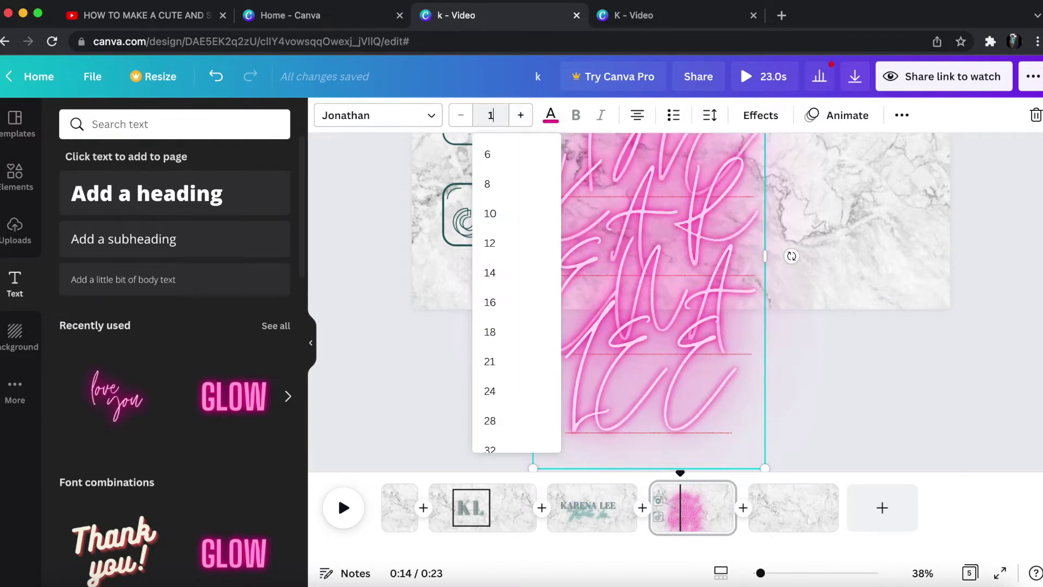
key("Return")
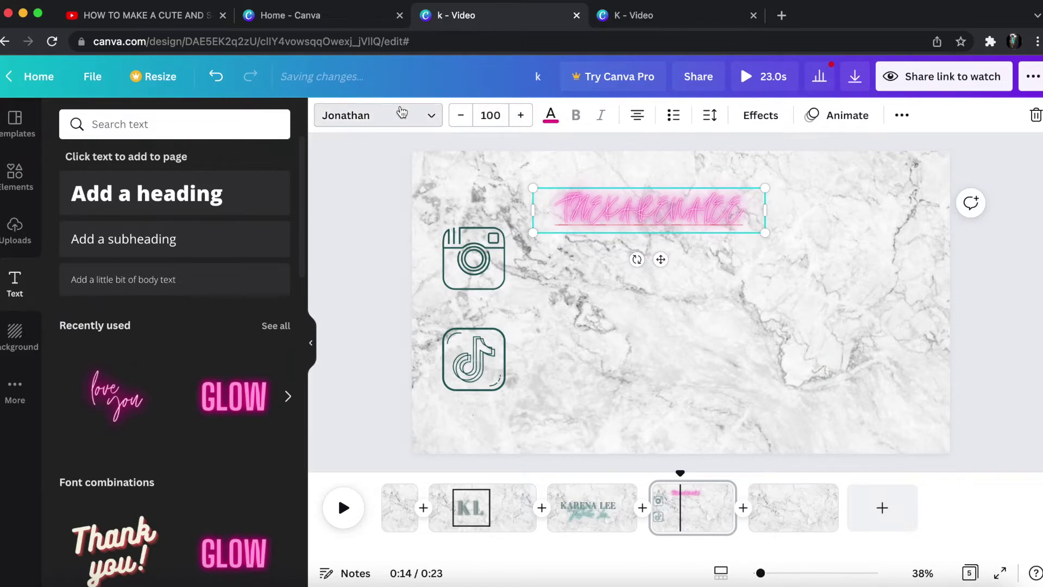
Step: Switch the handle to Bodoni FLF on one line, coloured dark teal with the Neon effect kept
left_click(375, 115)
left_click(188, 197)
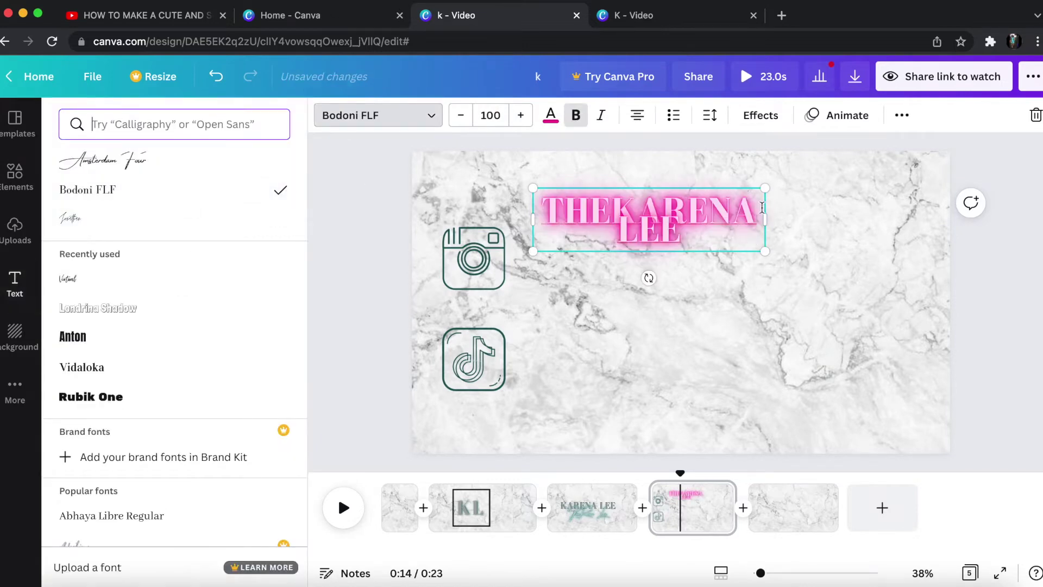
left_click_drag(805, 213, 839, 213)
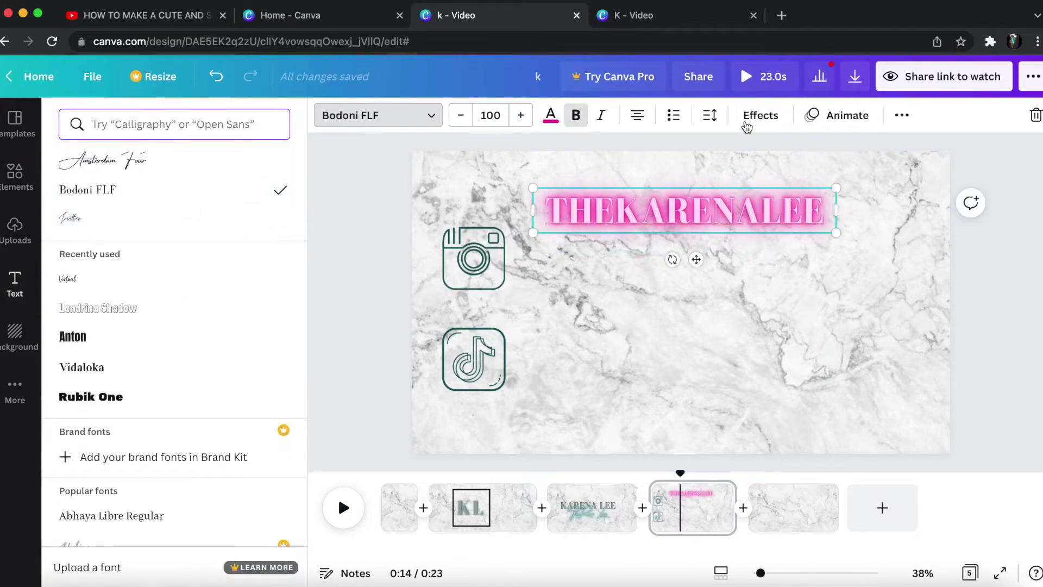
left_click(550, 115)
left_click(114, 196)
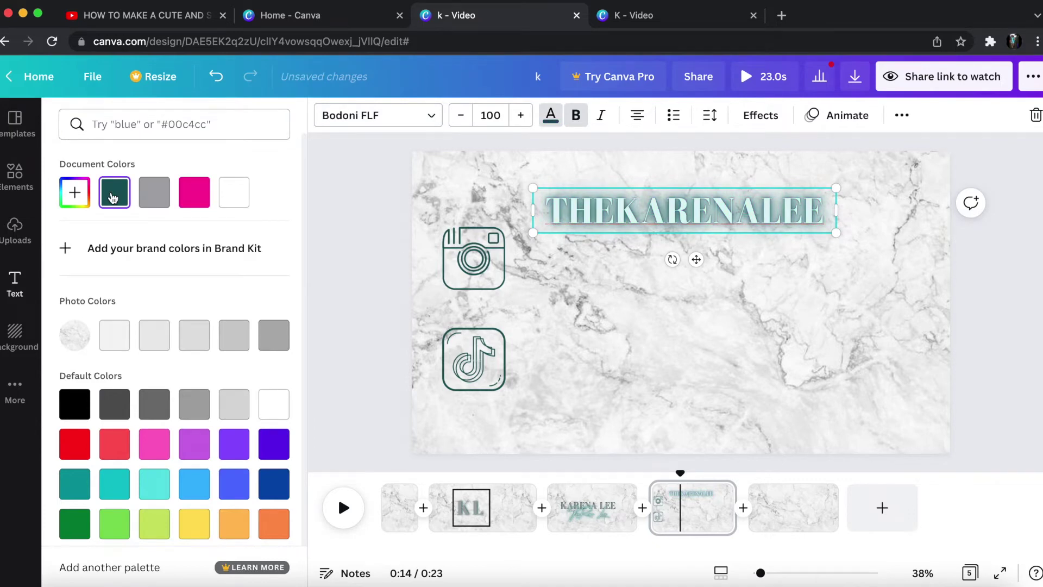
left_click(761, 115)
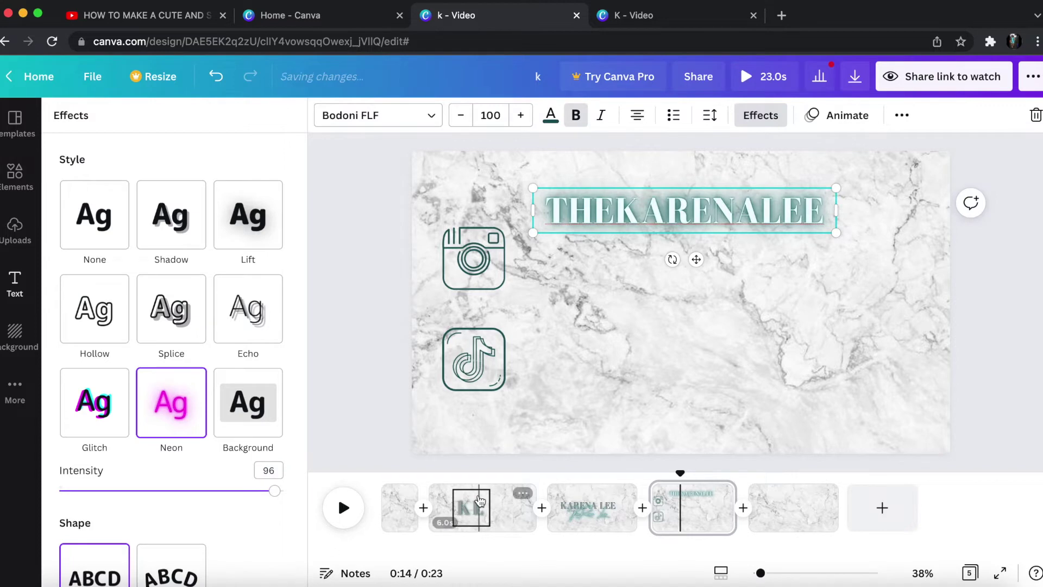
left_click(741, 331)
Step: Shrink the handle slightly, shift both icons left, and place the handle beside the Instagram icon
left_click_drag(810, 214, 689, 261)
left_click(713, 296)
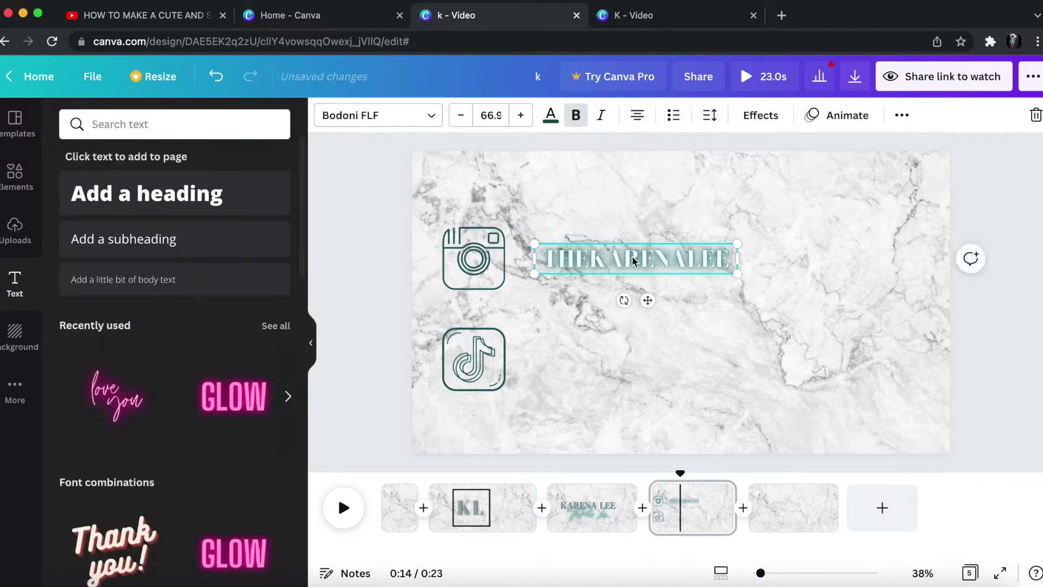
left_click_drag(505, 259, 490, 259)
left_click_drag(497, 360, 482, 359)
left_click_drag(719, 255, 757, 237)
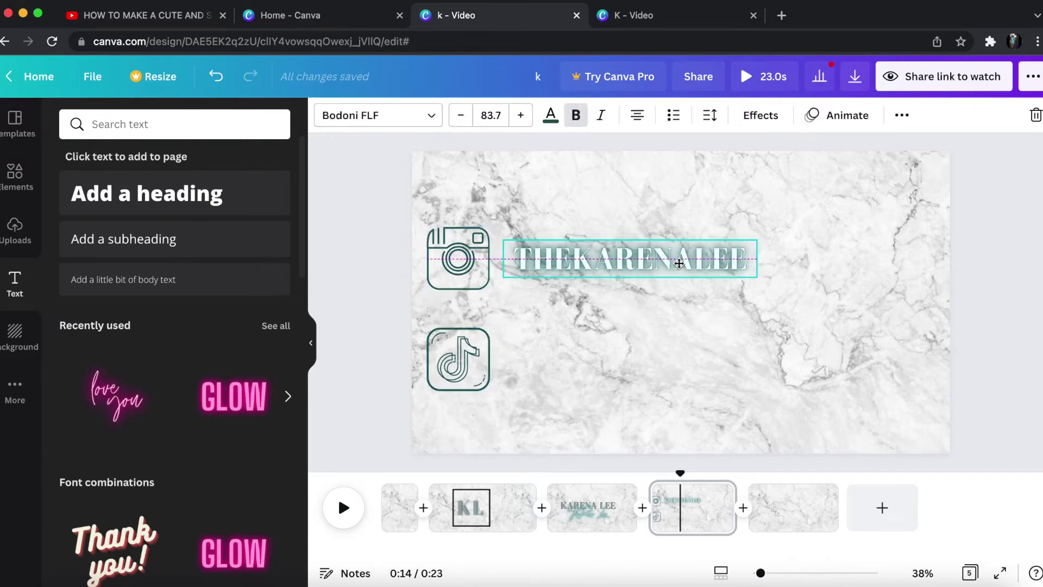
Step: Add another neon text for the TikTok handle, straightened and set in Bodoni FLF
left_click(184, 401)
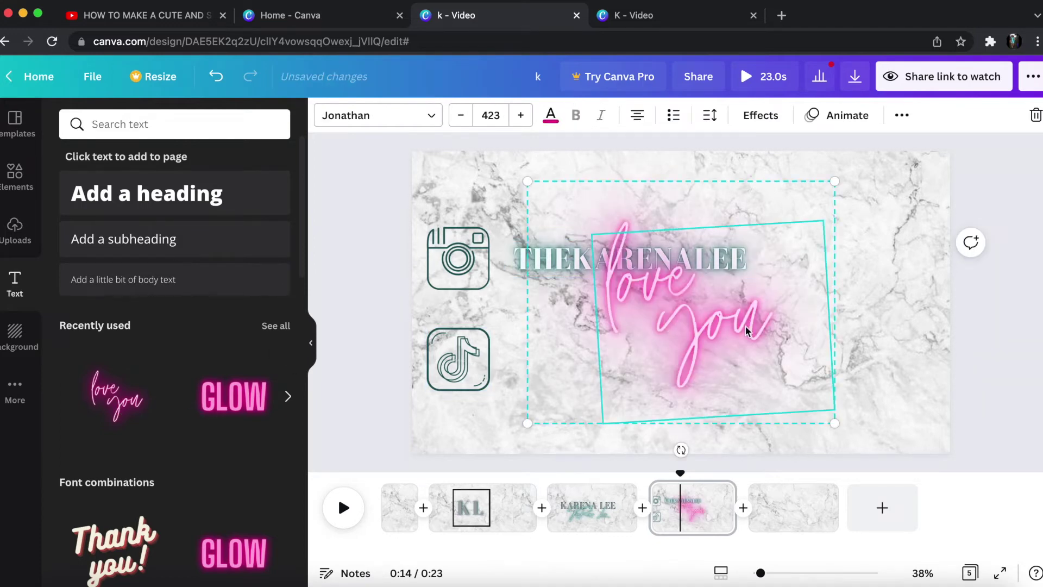
left_click(503, 117)
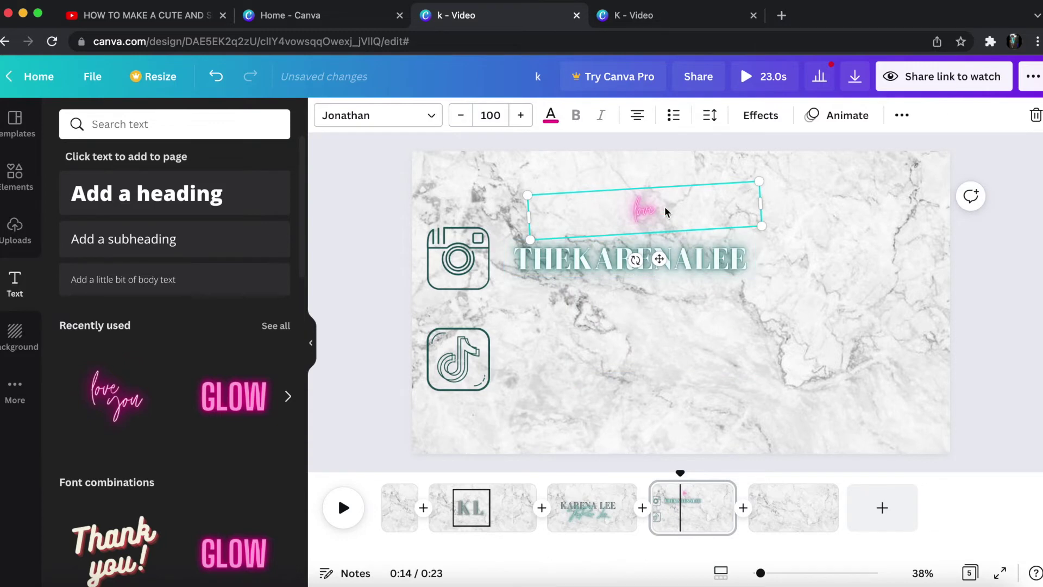
left_click_drag(635, 260, 631, 263)
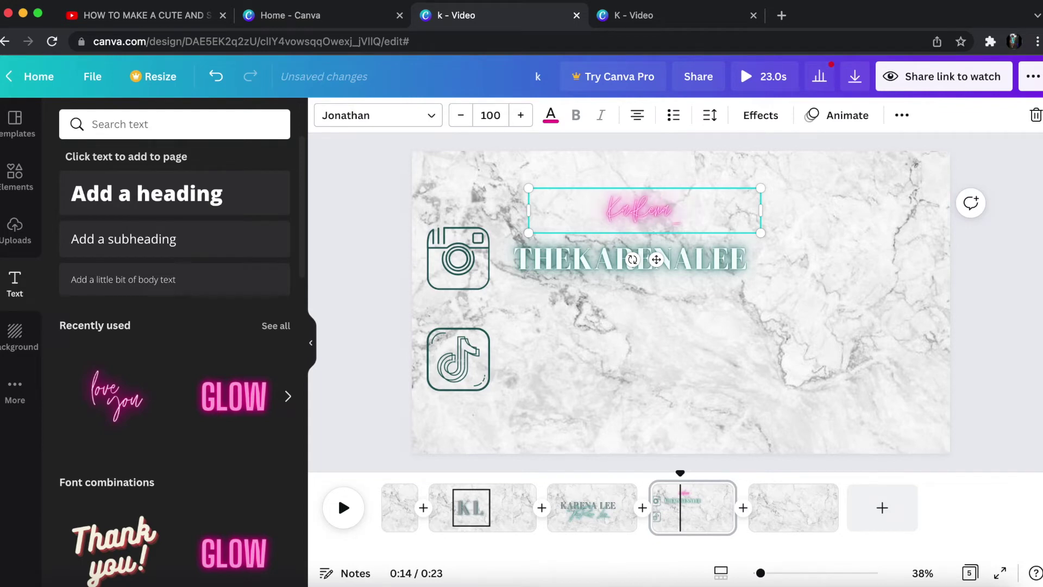
left_click(413, 121)
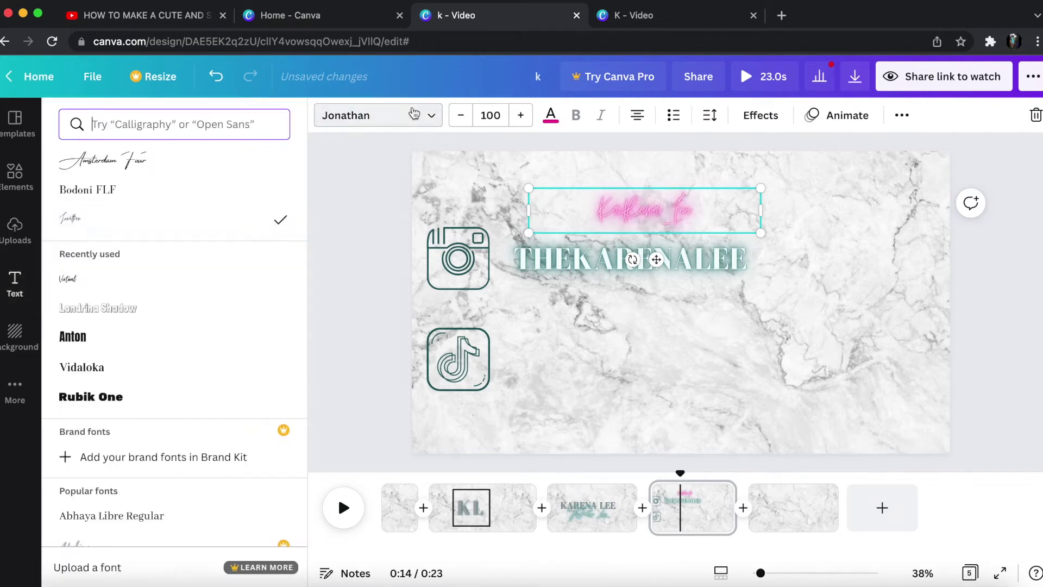
left_click(163, 190)
Step: Colour the TikTok handle dark teal and adjust its Neon effect intensity
left_click(551, 115)
left_click(115, 191)
left_click(550, 115)
left_click(760, 115)
left_click(268, 470)
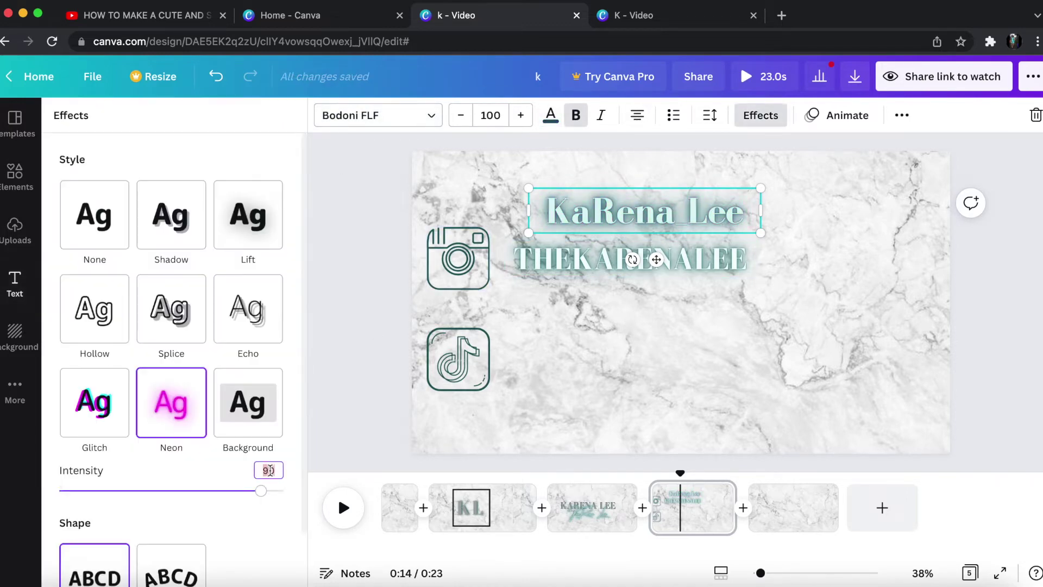
left_click(780, 179)
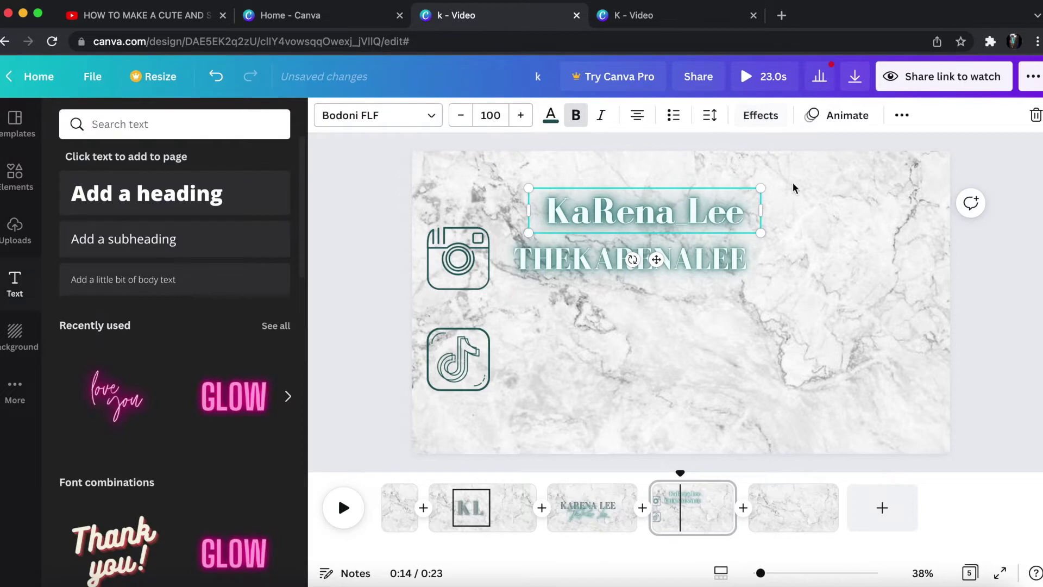
Step: Place the TikTok handle under the Instagram handle, level with the raised TikTok icon
left_click_drag(753, 210, 695, 395)
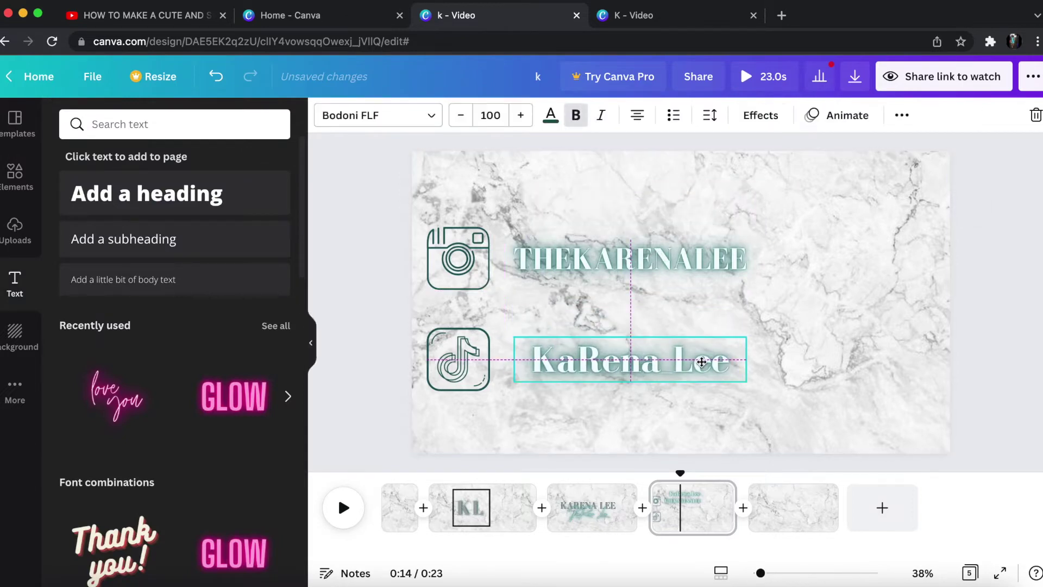
left_click(577, 333)
left_click(597, 362)
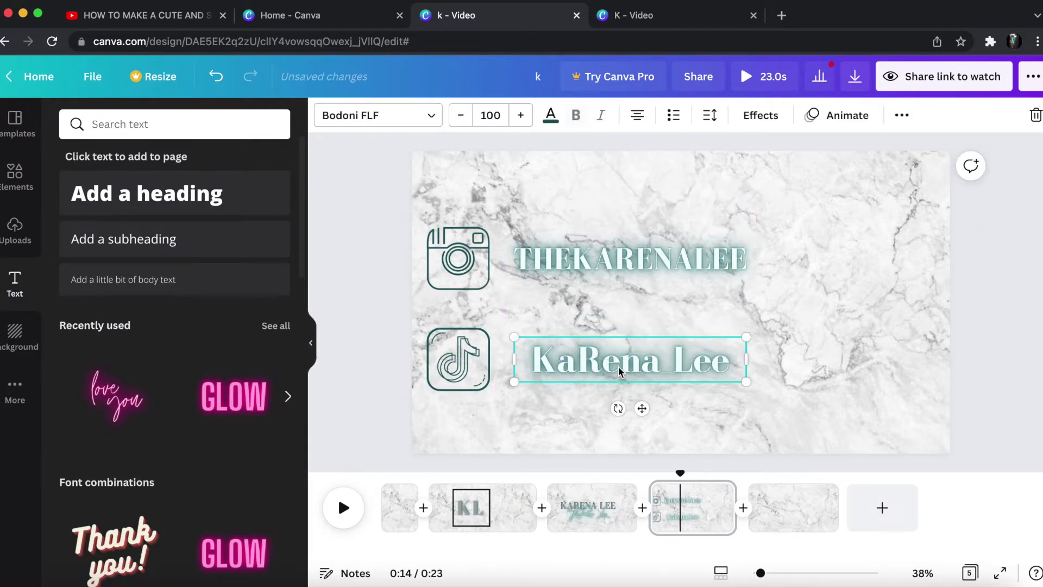
left_click_drag(618, 405, 618, 396)
left_click(472, 328)
left_click_drag(471, 328, 472, 319)
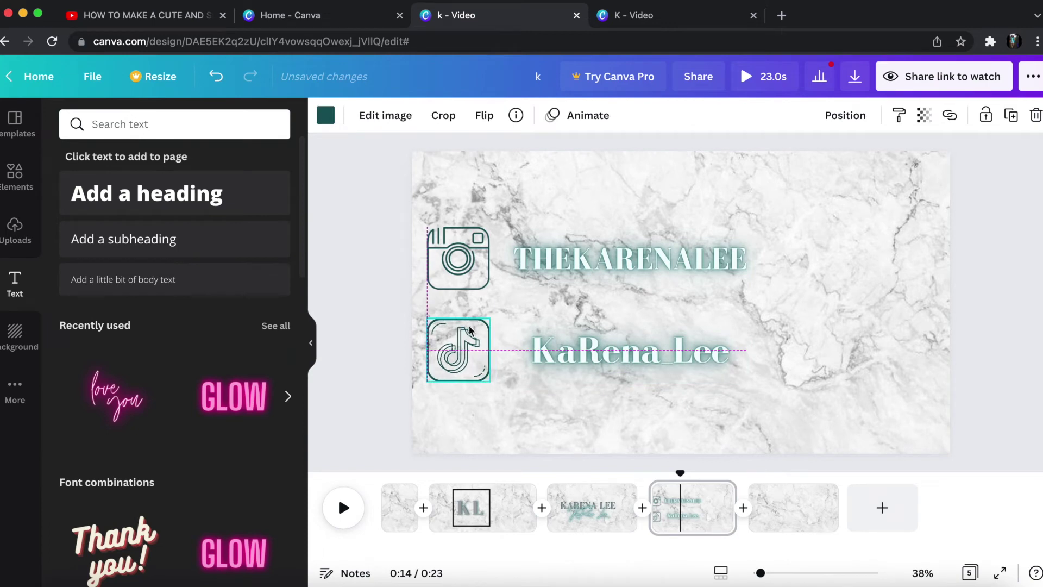
left_click(586, 185)
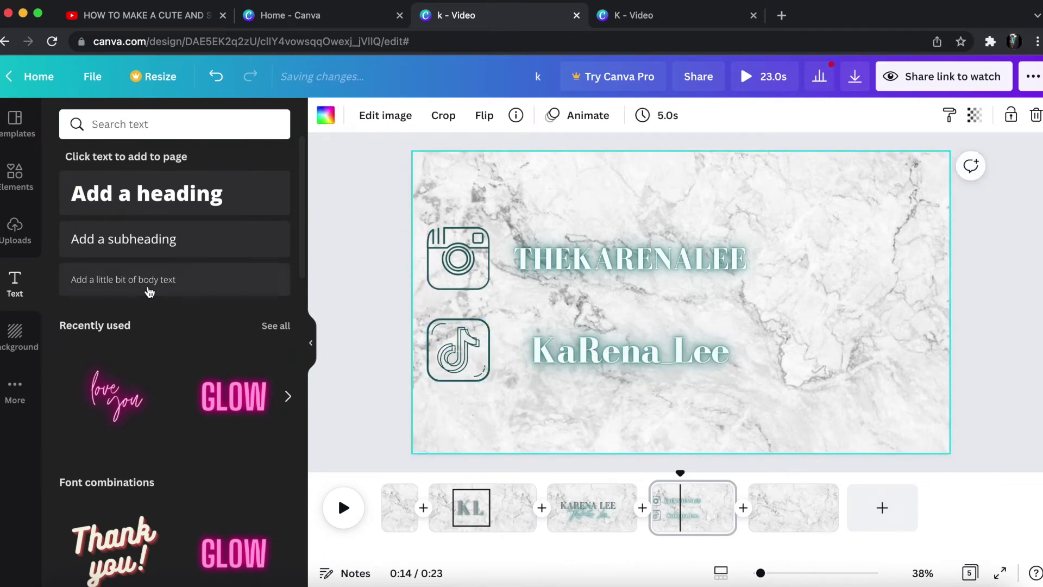
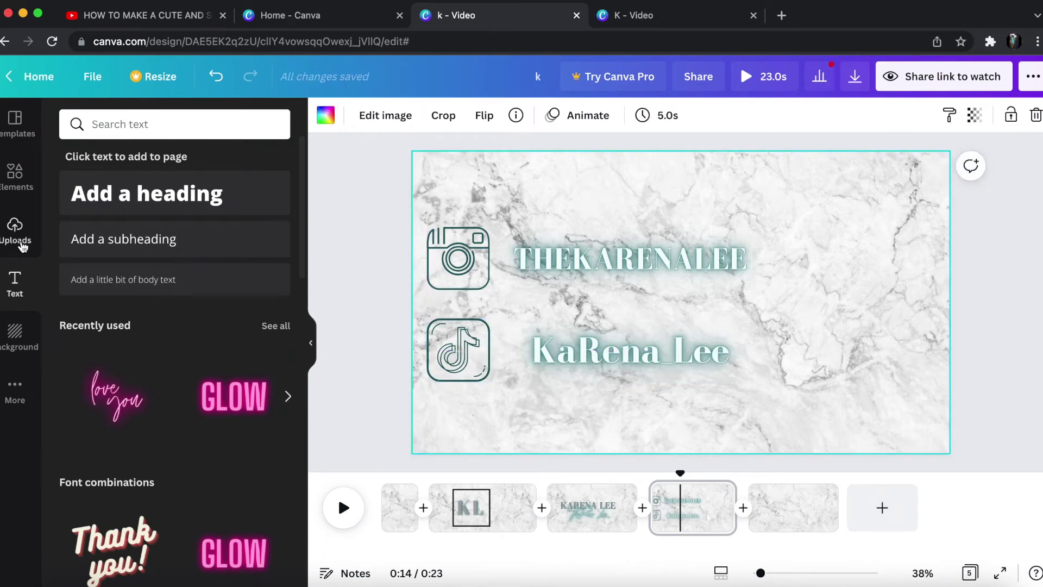
Step: Add the black phone image from Uploads and place it on the page's right side
left_click(22, 244)
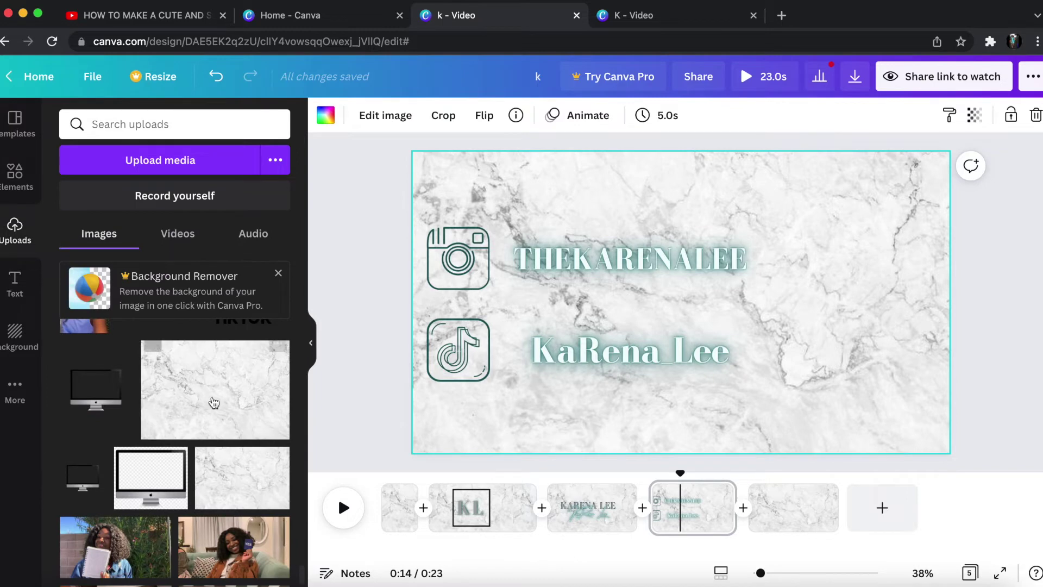
scroll(214, 402, "up", 10)
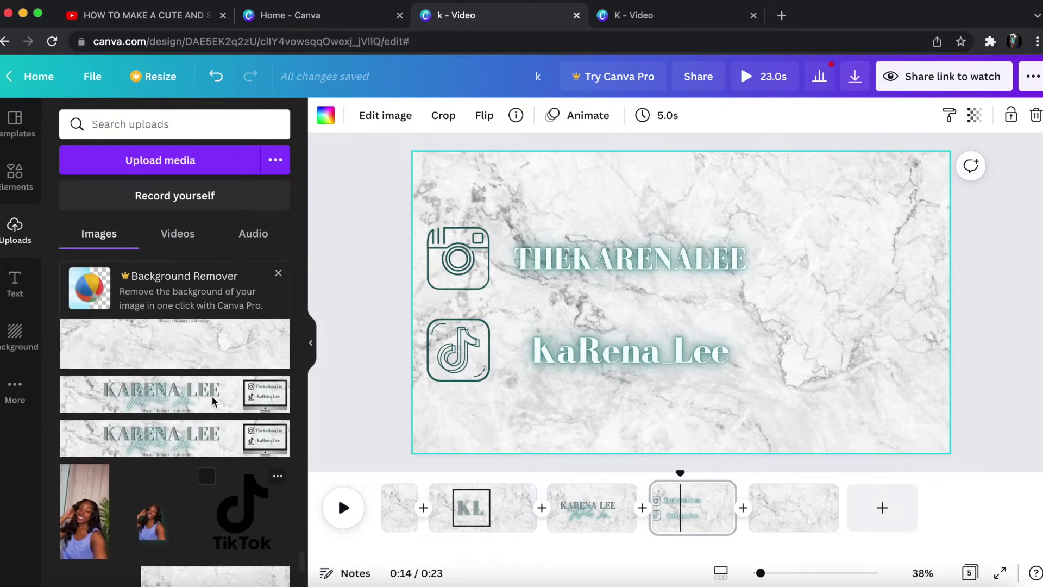
scroll(213, 401, "up", 5)
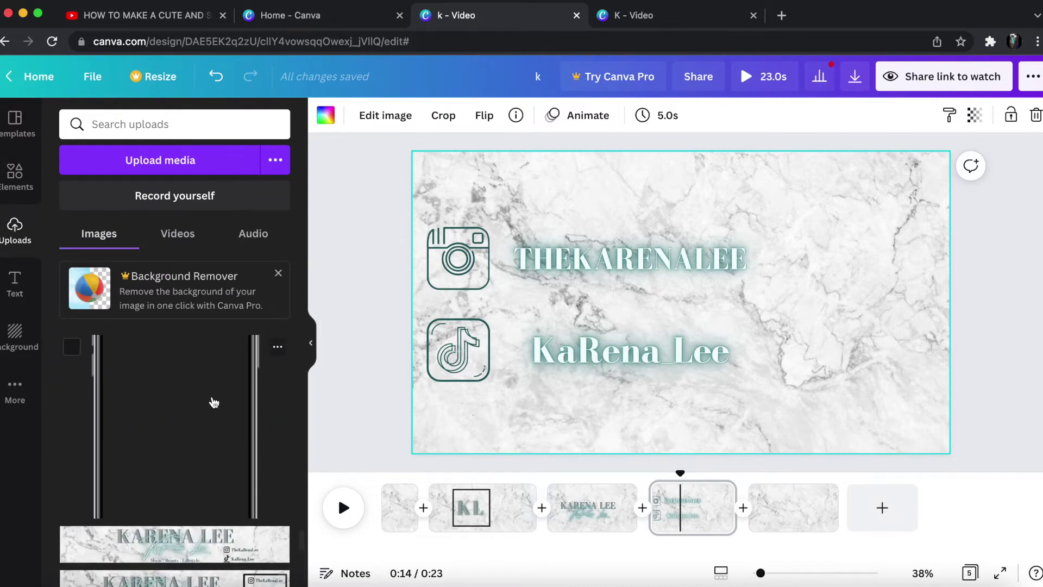
left_click(214, 402)
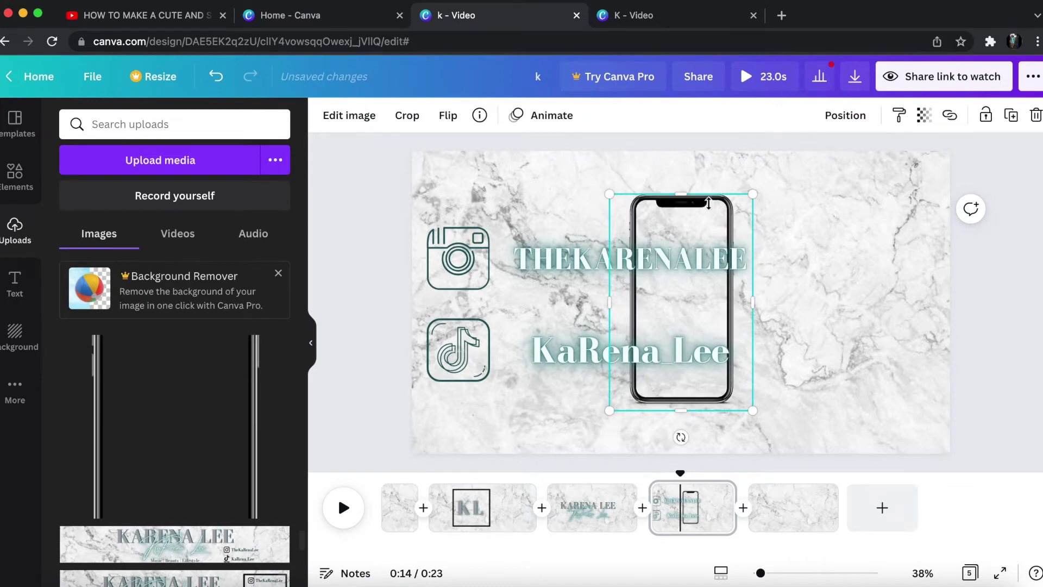
left_click_drag(697, 216, 887, 204)
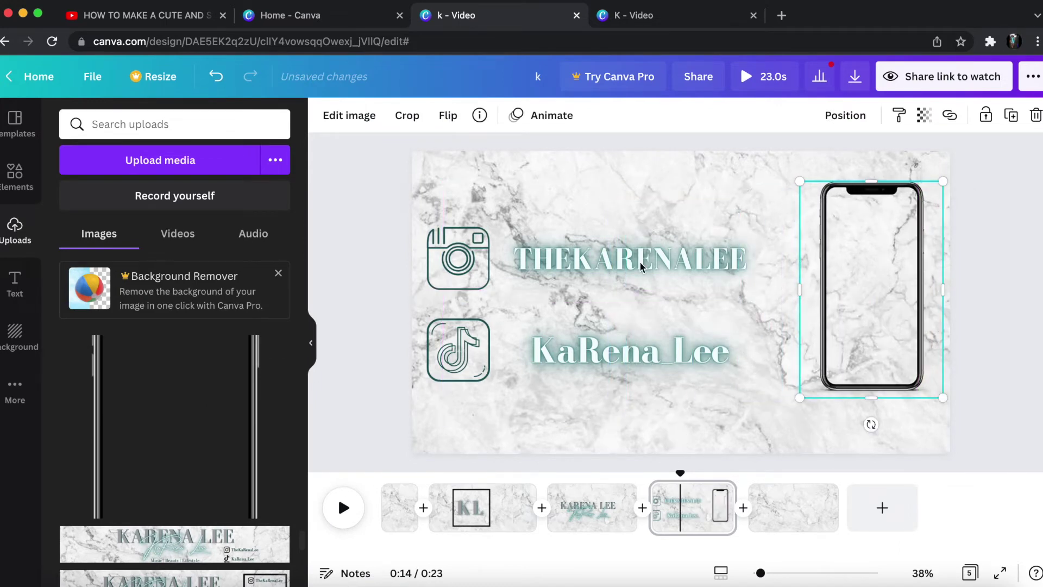
Step: Drop the woman-in-blue portrait photo from Uploads onto the page
scroll(238, 367, "up", 10)
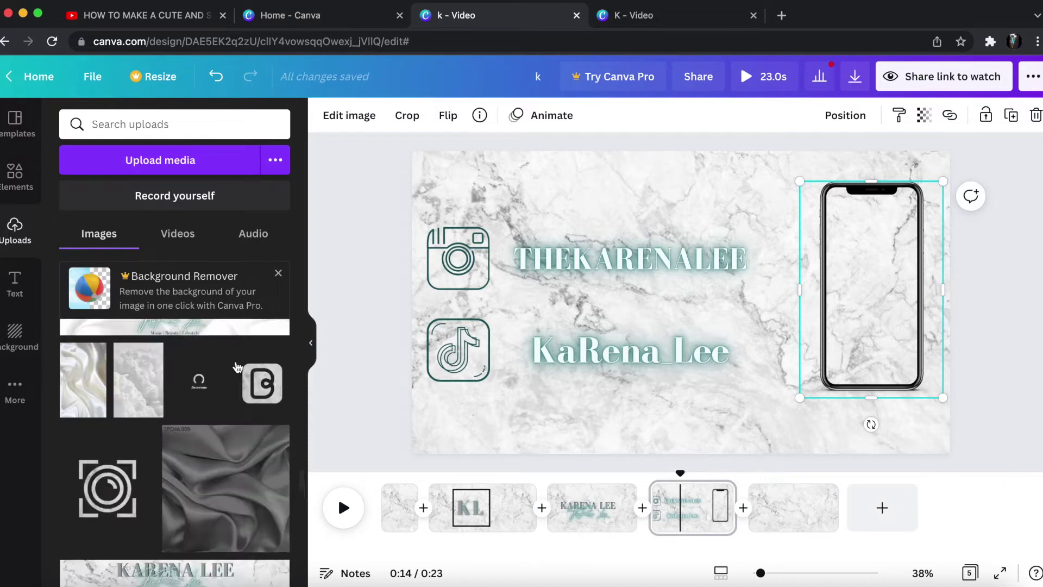
scroll(237, 368, "up", 5)
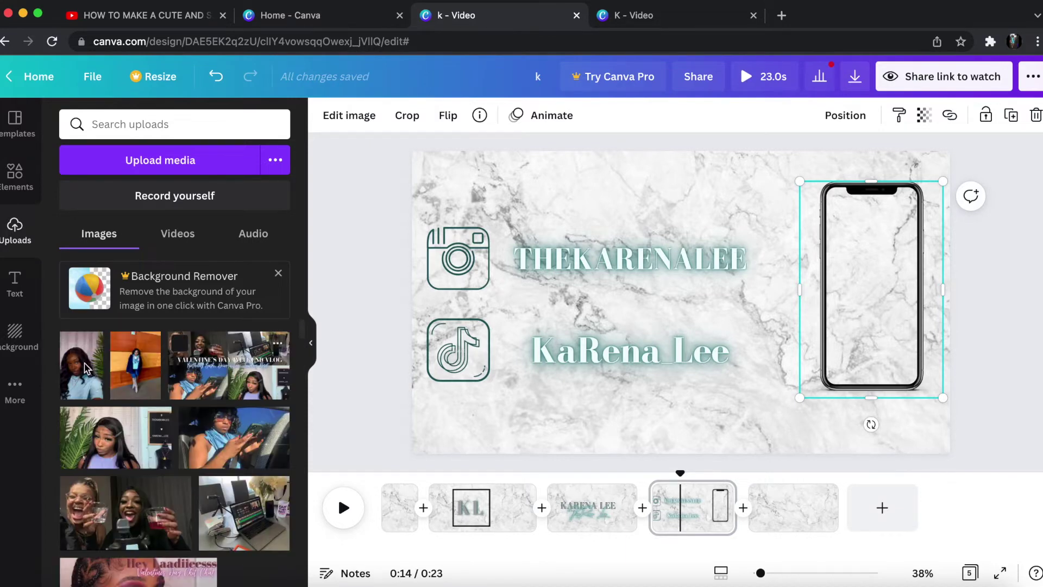
left_click_drag(70, 368, 909, 302)
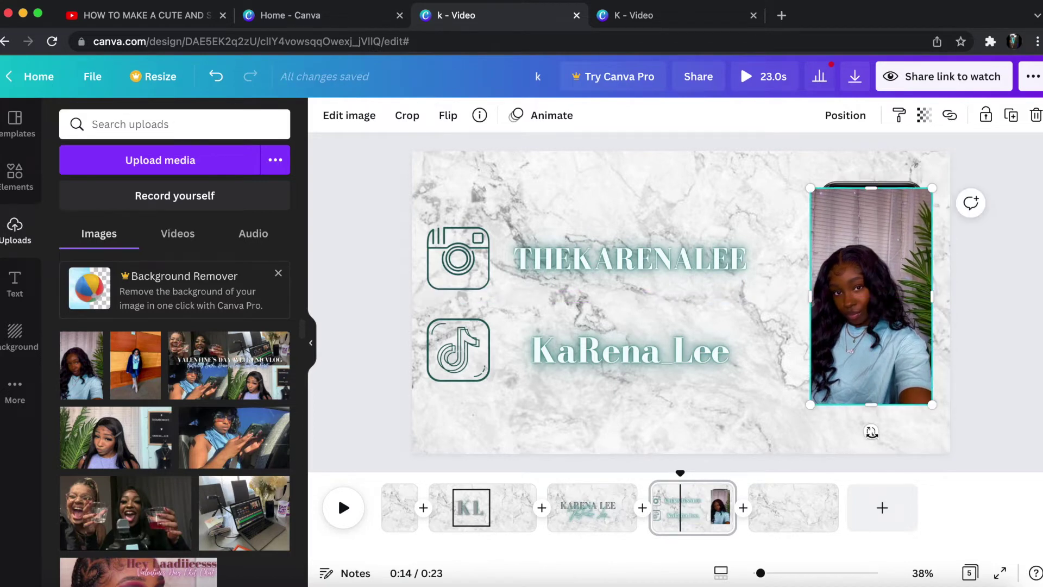
Step: Tilt, lower and enlarge the portrait to 483×859 over the phone, then tilt the phone 2°
left_click_drag(872, 432, 867, 432)
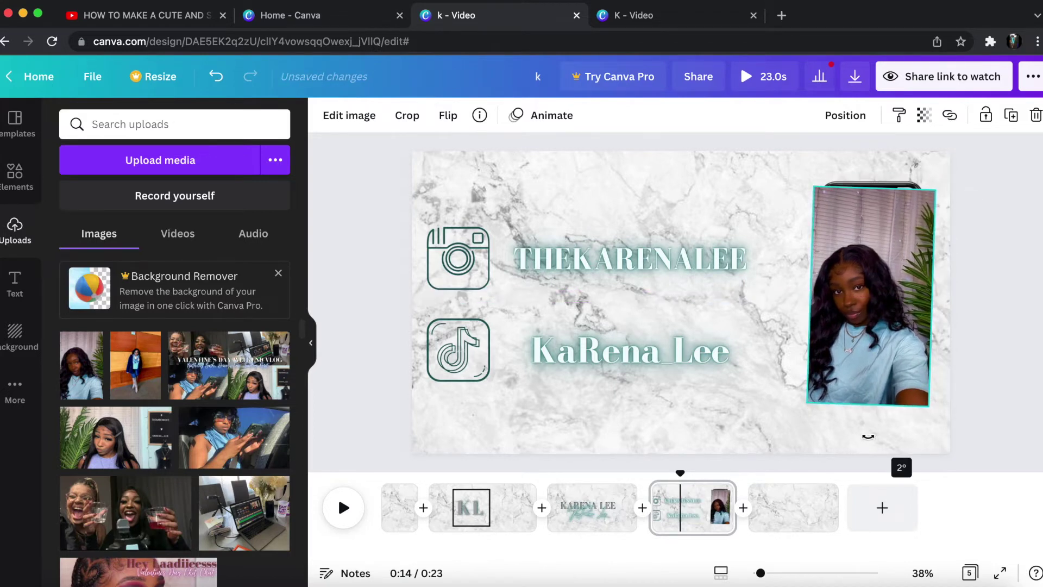
left_click_drag(865, 288, 859, 319)
left_click_drag(929, 224, 939, 195)
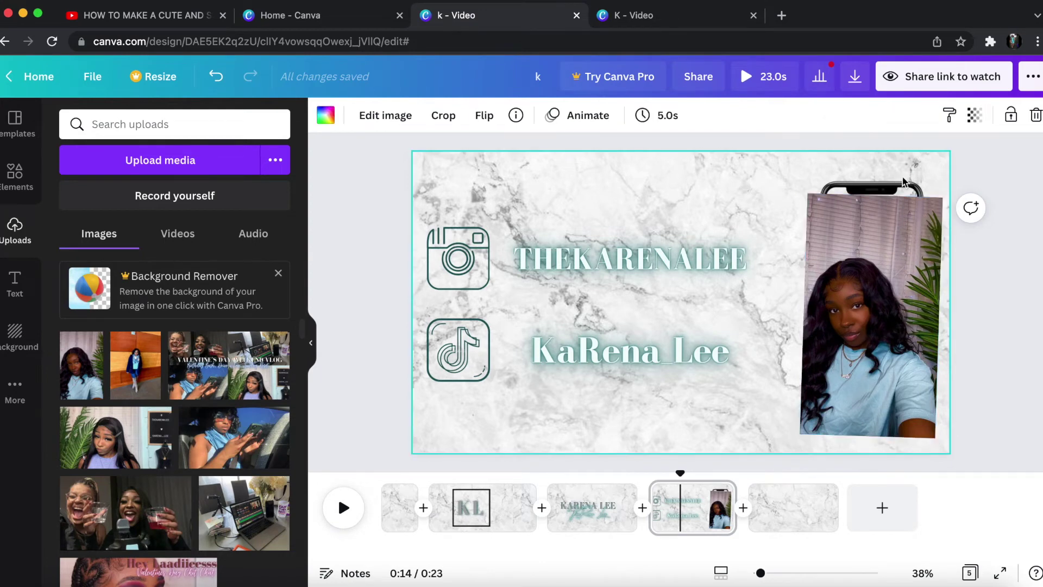
left_click(881, 188)
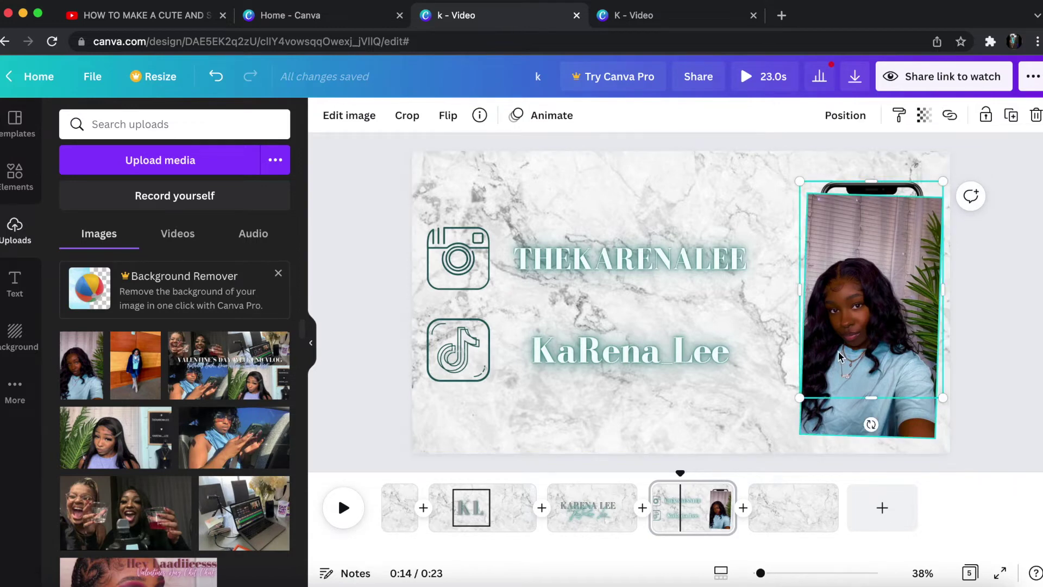
left_click_drag(871, 423, 866, 421)
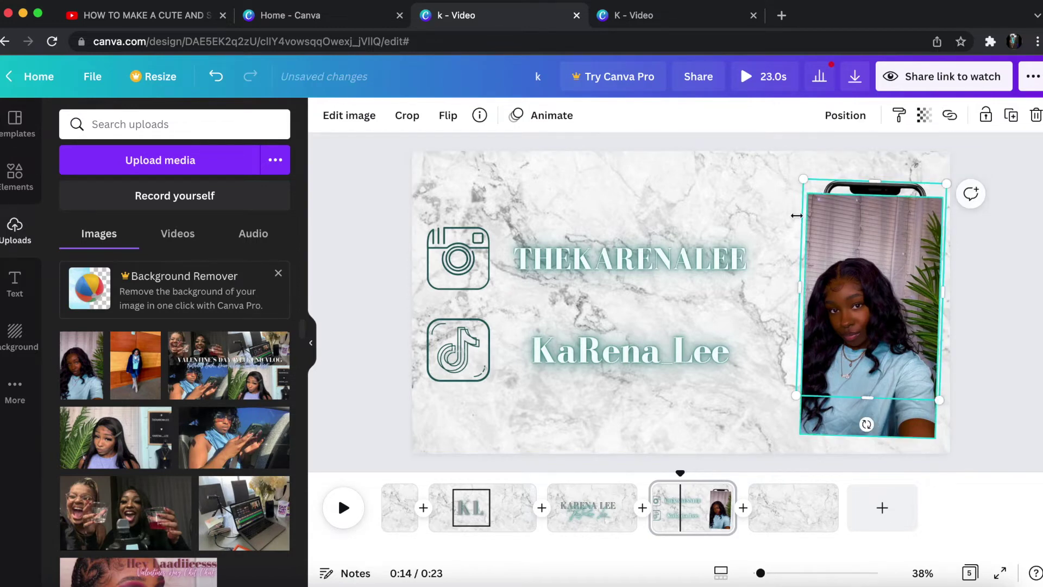
Step: Reorder the phone and photo layers and shrink the photo from its lower-left corner
left_click(856, 116)
left_click(658, 168)
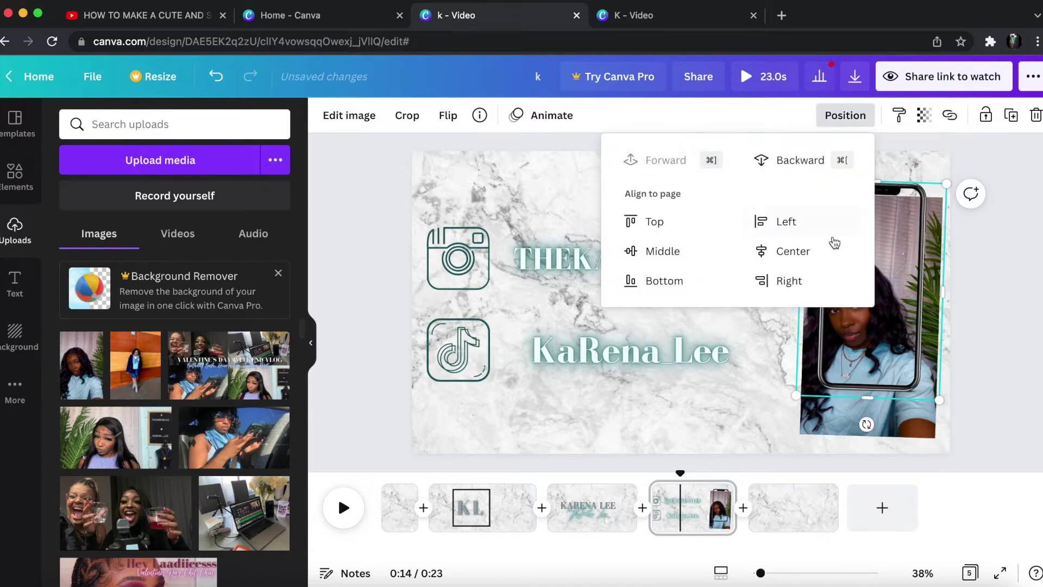
left_click(927, 163)
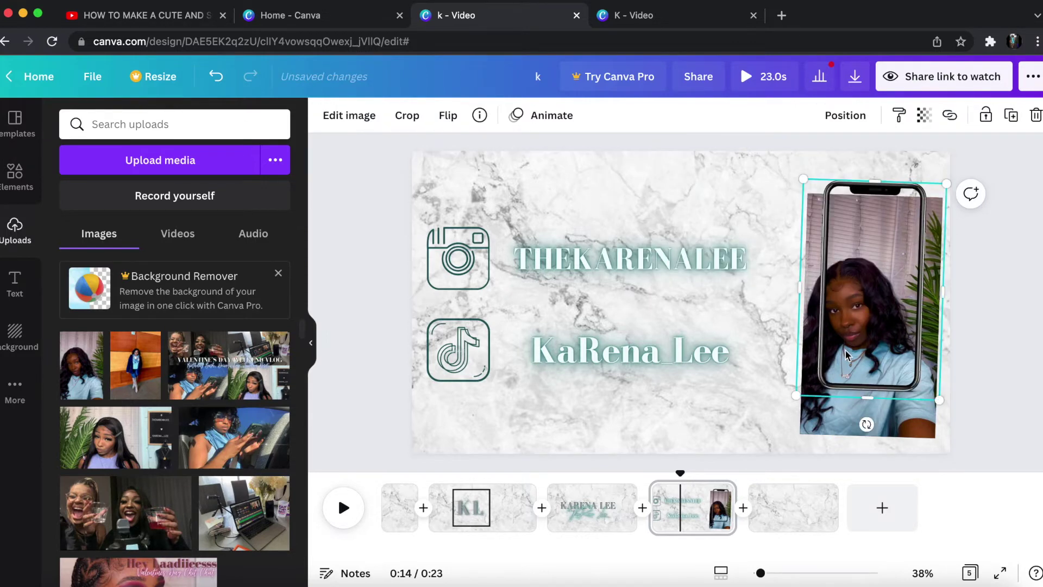
left_click(829, 429)
left_click_drag(803, 436, 757, 461)
left_click(853, 372)
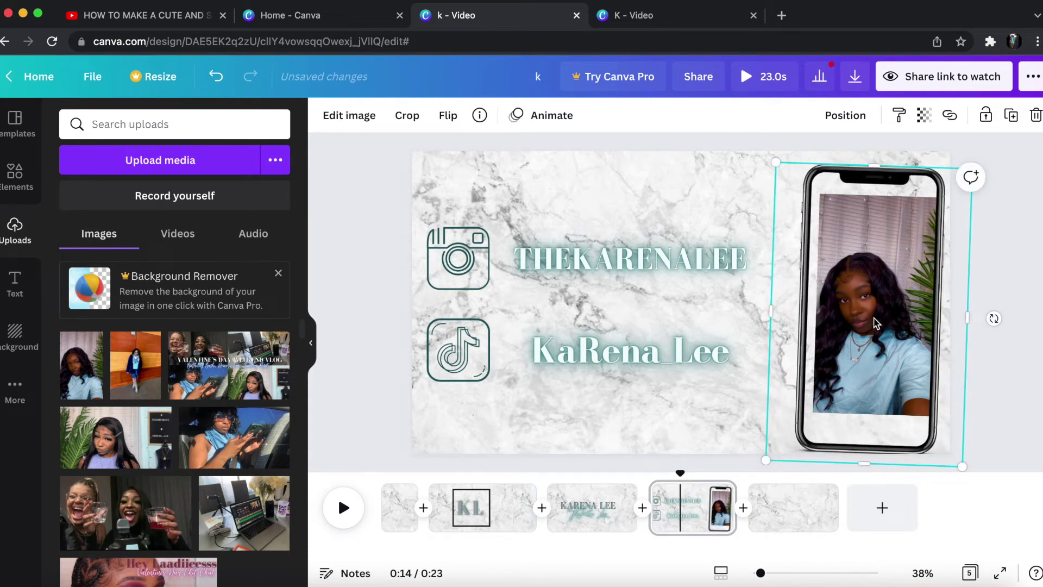
left_click(846, 116)
left_click(799, 158)
Step: Fit the photo inside the phone screen behind the bezel, then open the KL monogram page
left_click_drag(900, 274, 896, 256)
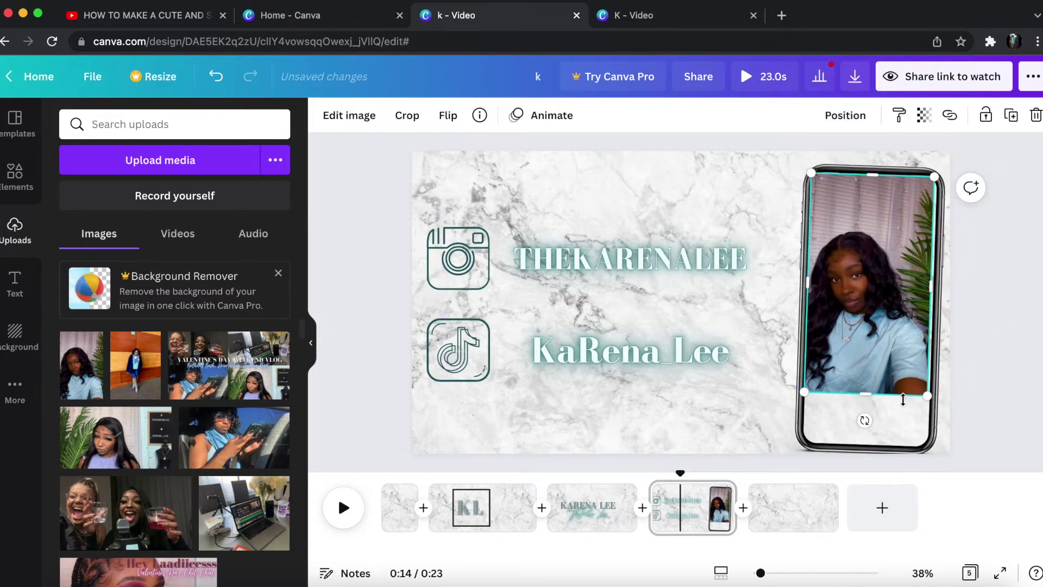
left_click_drag(930, 414, 956, 465)
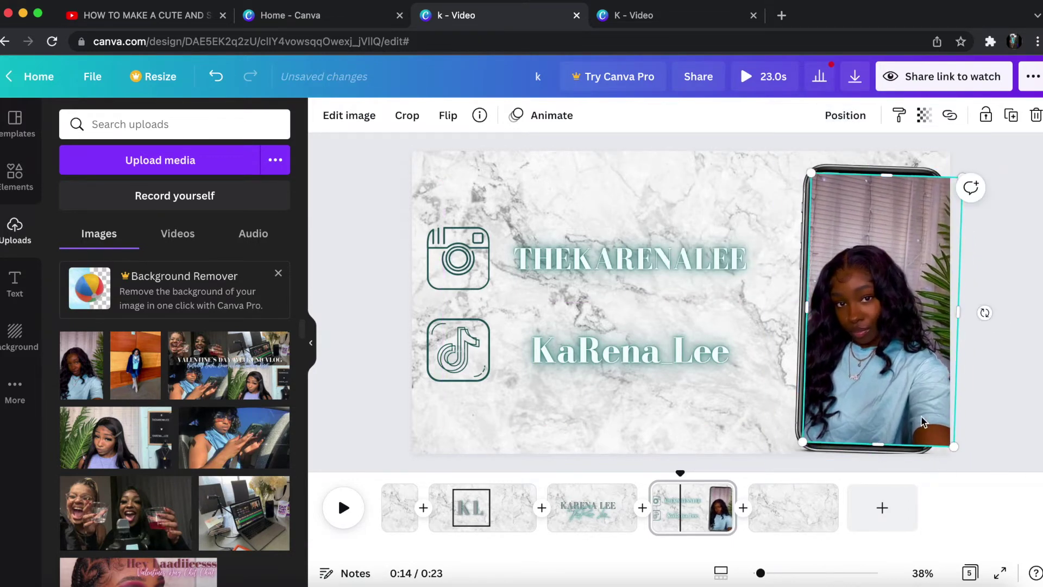
left_click_drag(957, 365, 946, 372)
left_click_drag(858, 355, 846, 357)
left_click(849, 115)
left_click(793, 159)
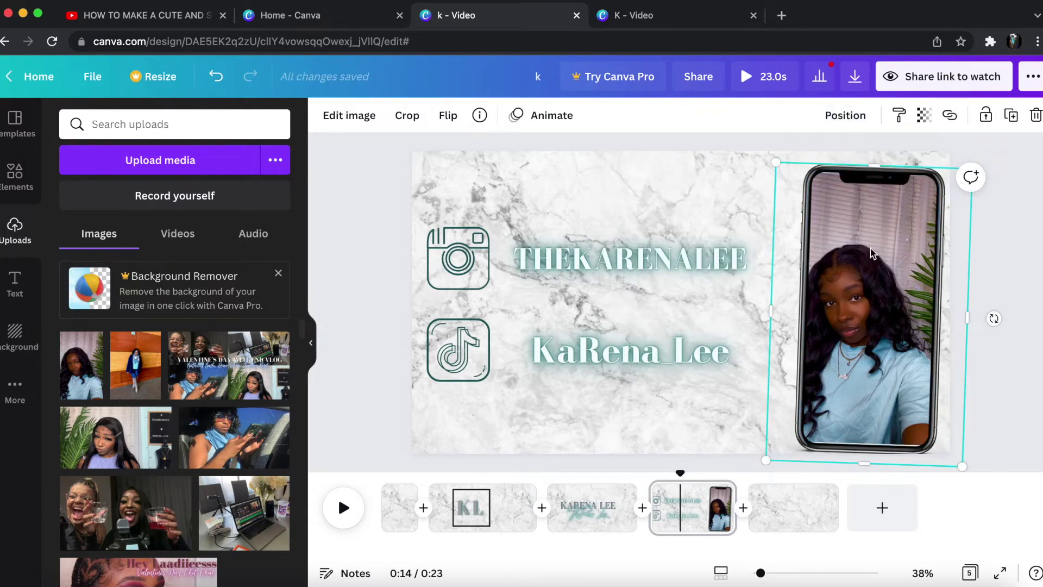
left_click_drag(963, 465, 956, 463)
left_click(491, 505)
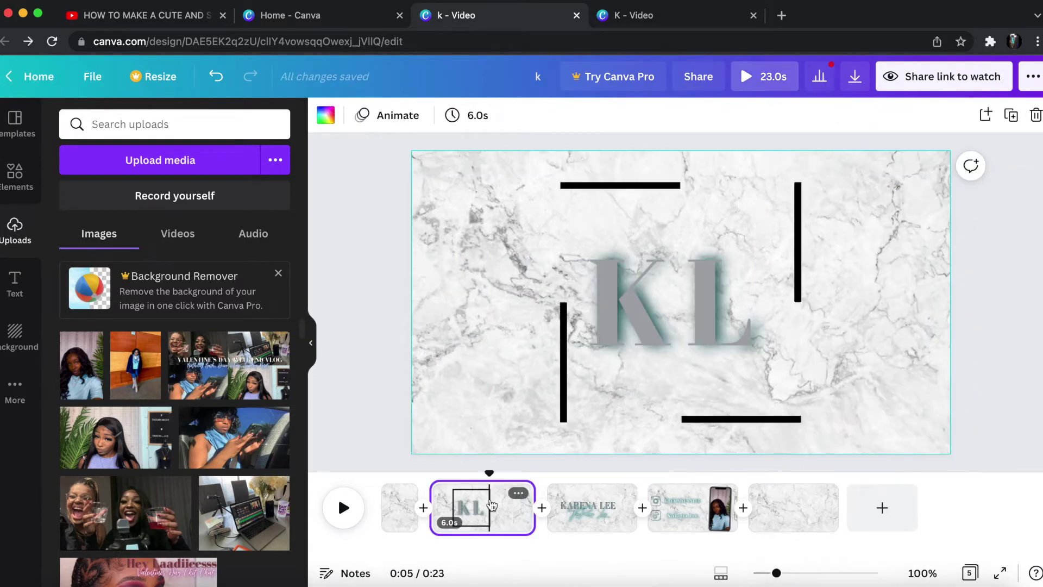
Step: Give the K letter the Ascend animation and the L letter the Shift animation
left_click(639, 302)
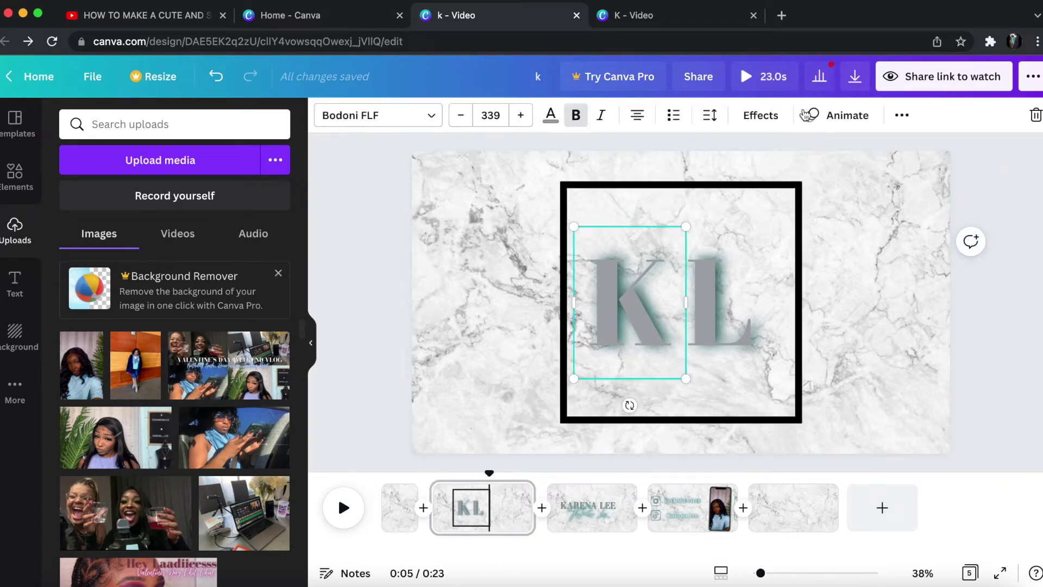
left_click(865, 119)
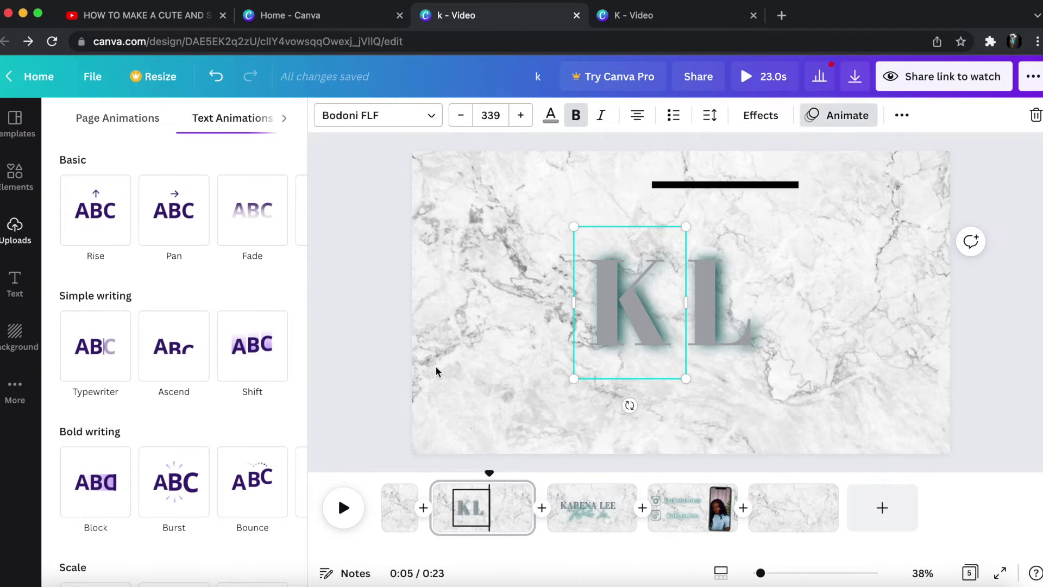
left_click(171, 360)
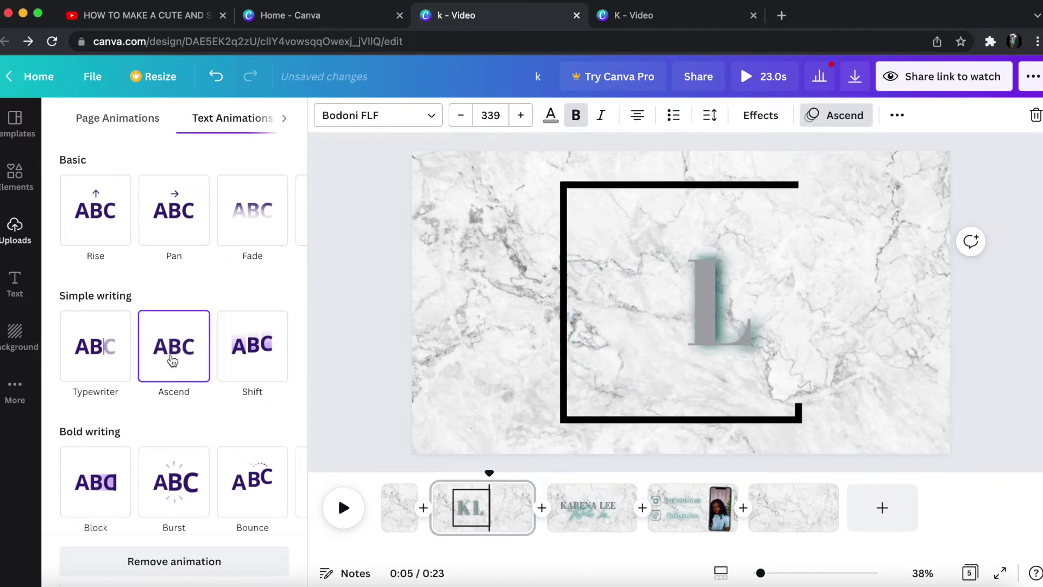
left_click(718, 299)
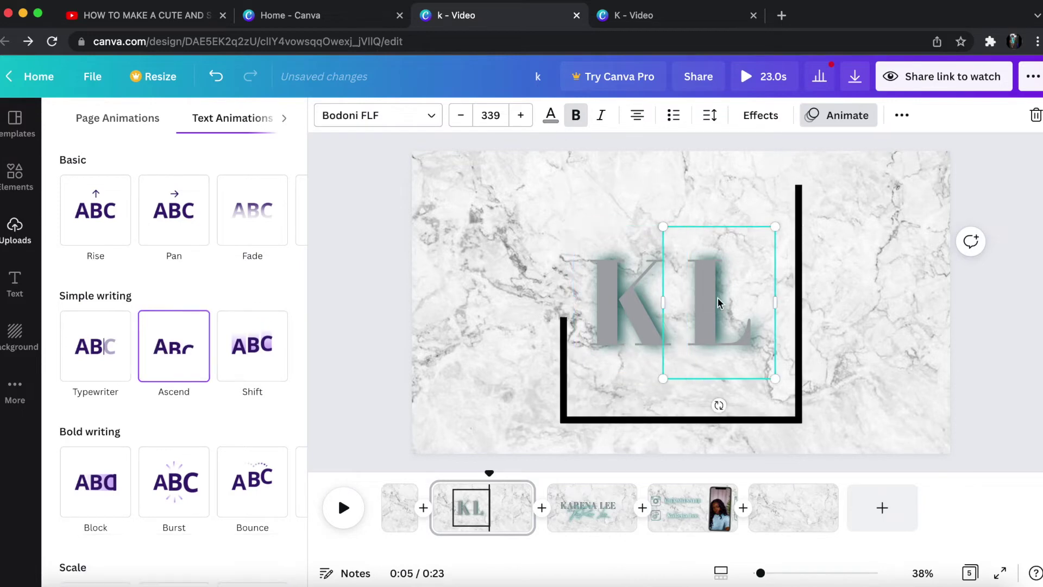
left_click(829, 117)
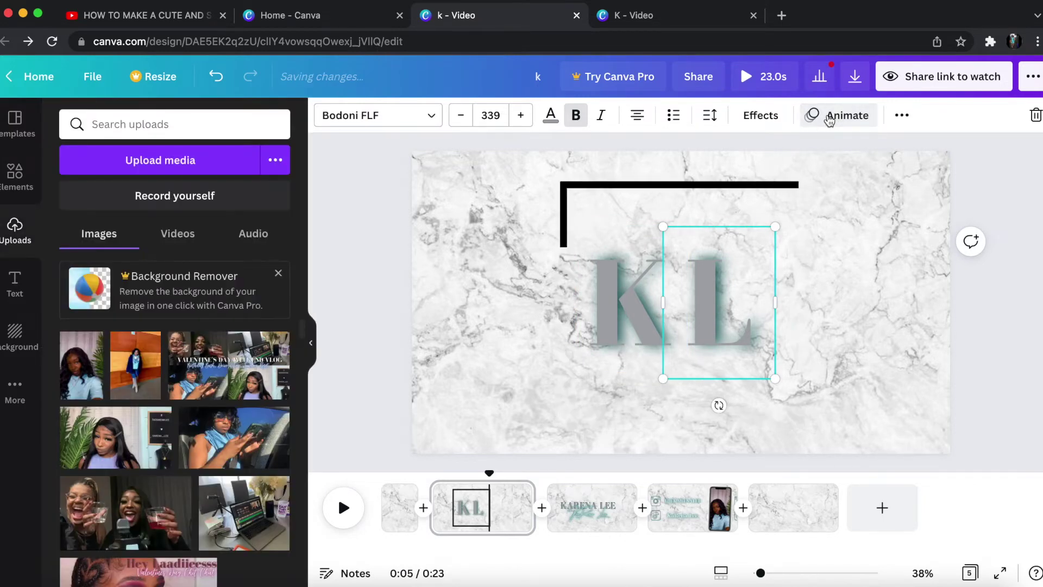
left_click(830, 118)
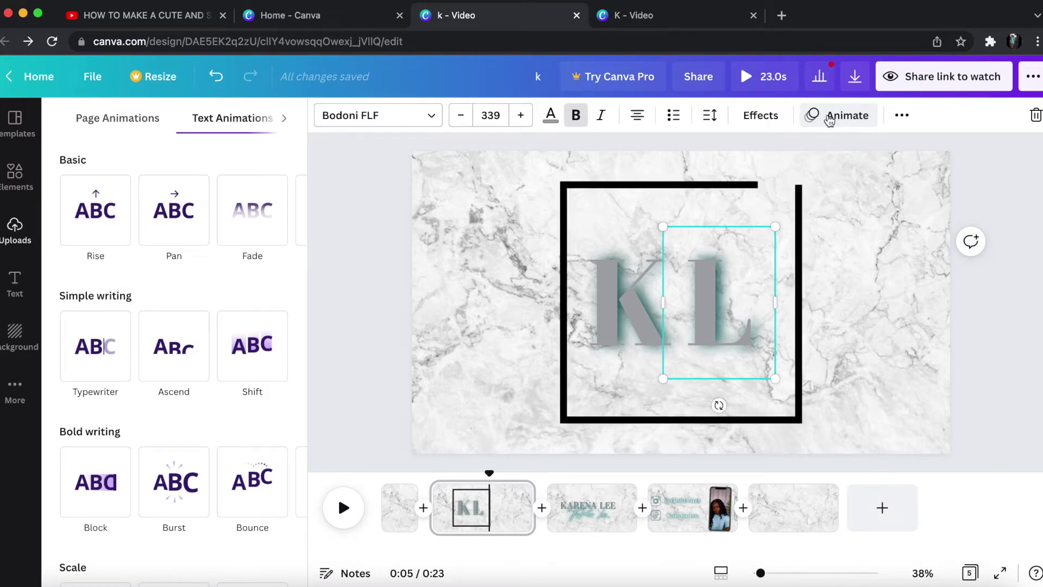
left_click(249, 374)
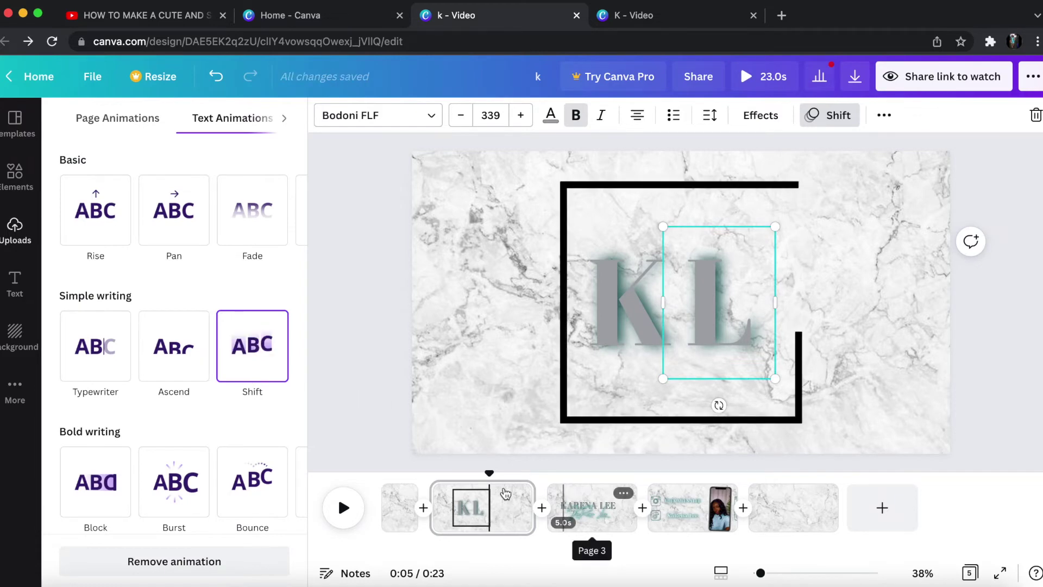
Step: Preview the KL page animations from the start and from 0:02, then open the name page
left_click(431, 478)
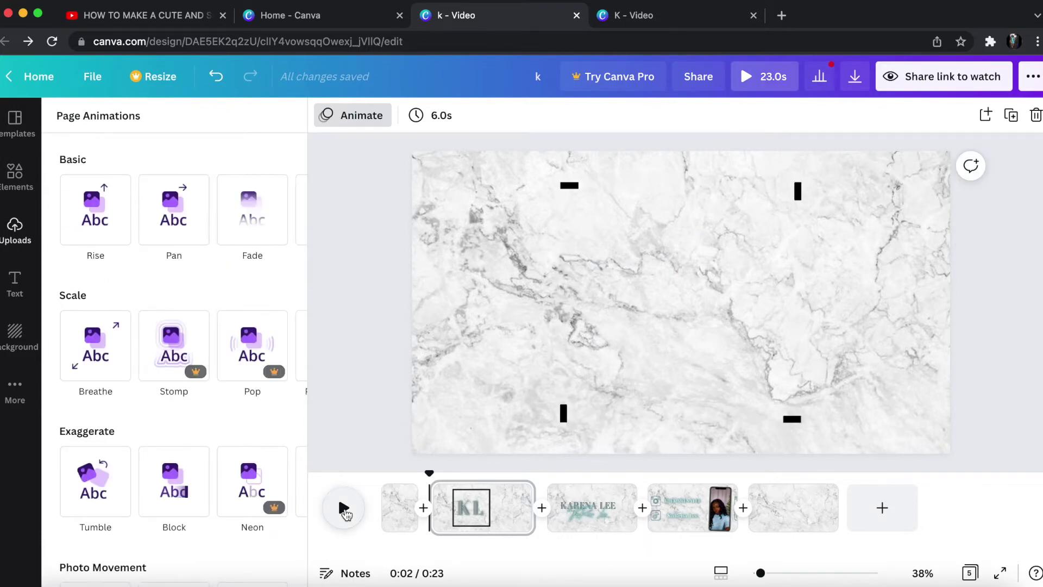
left_click(344, 509)
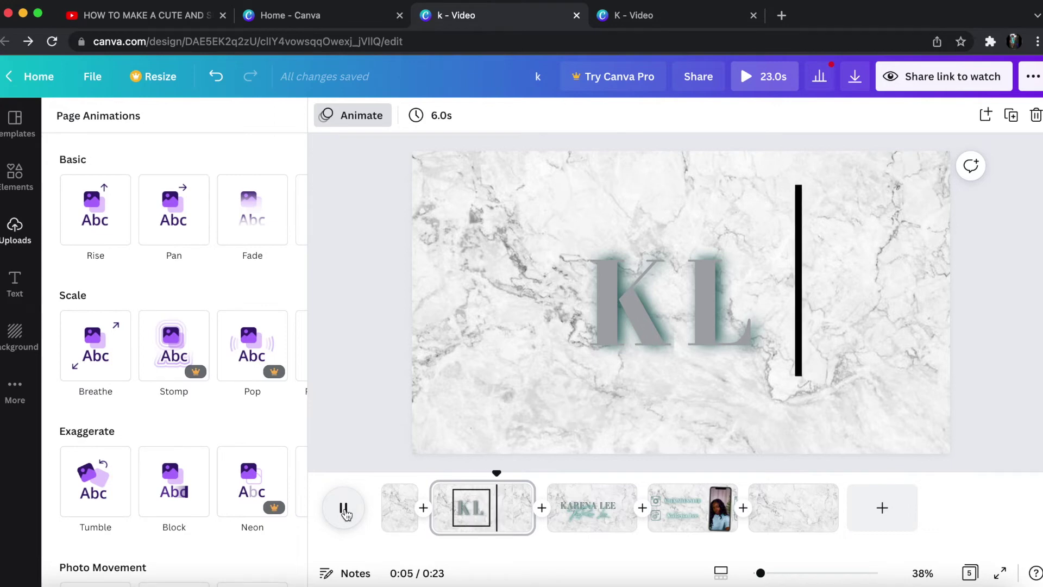
left_click(522, 491)
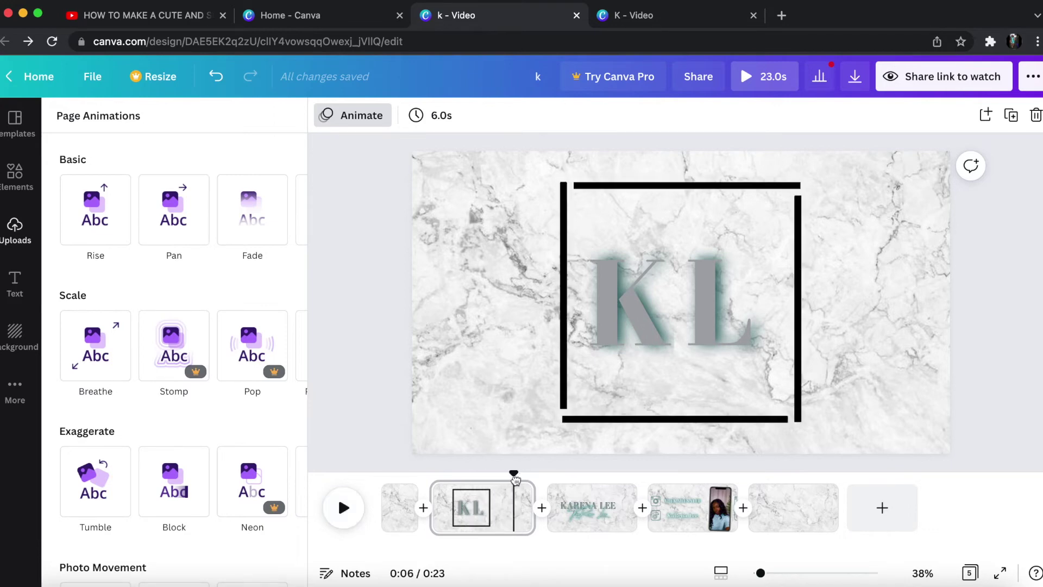
left_click(431, 481)
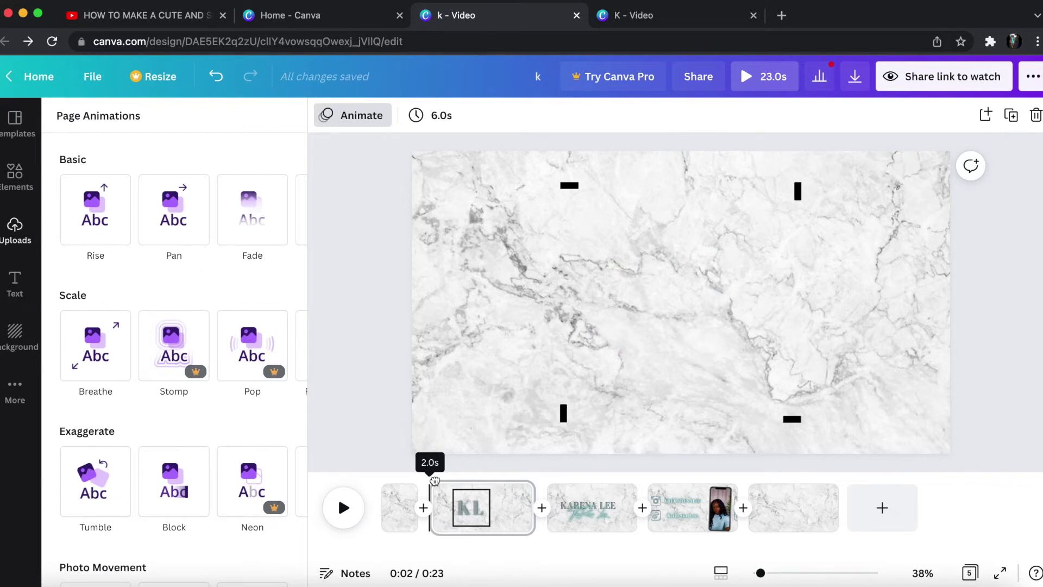
left_click(345, 509)
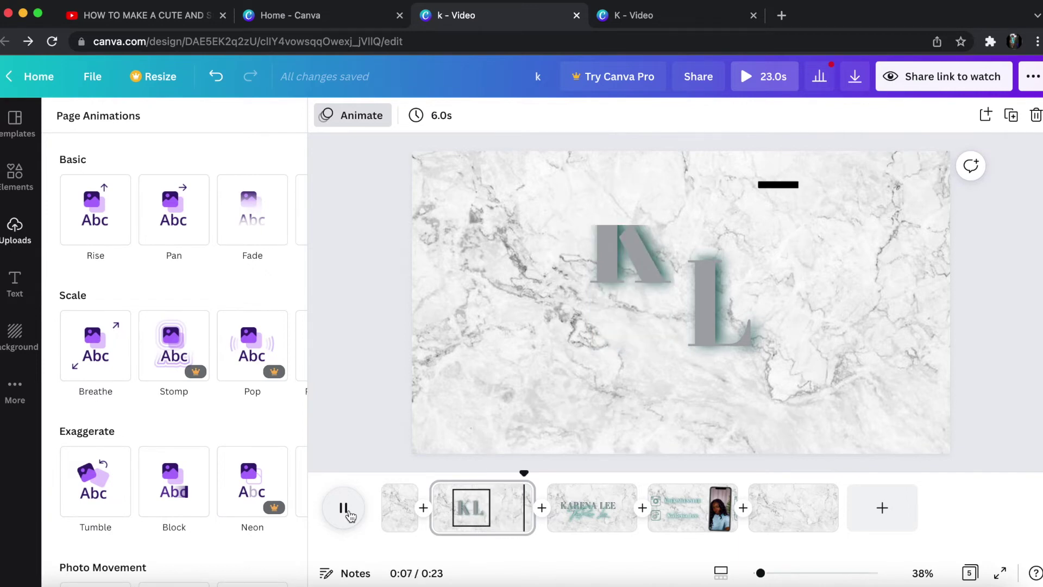
left_click(829, 321)
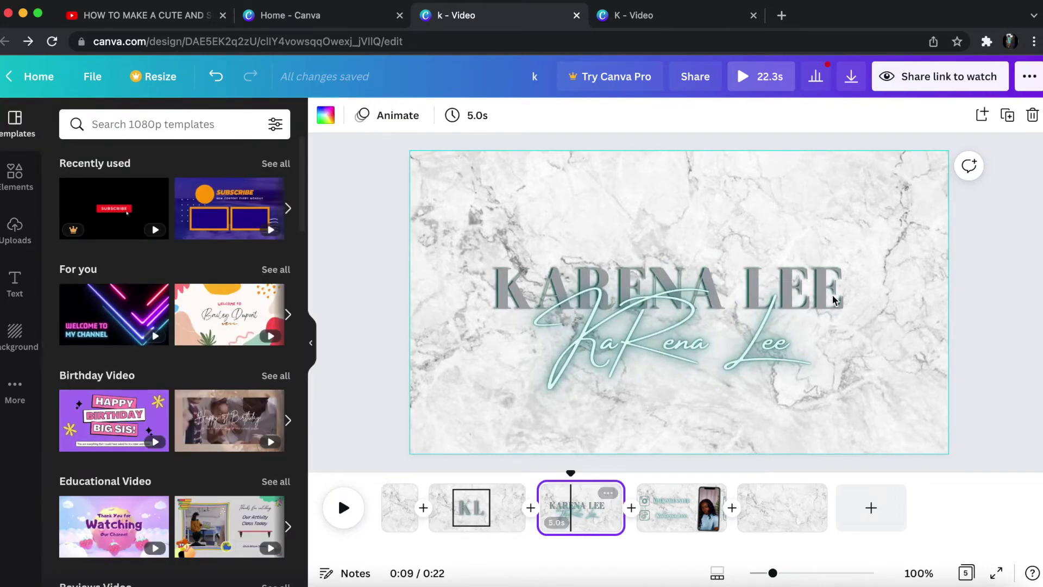
left_click(835, 300)
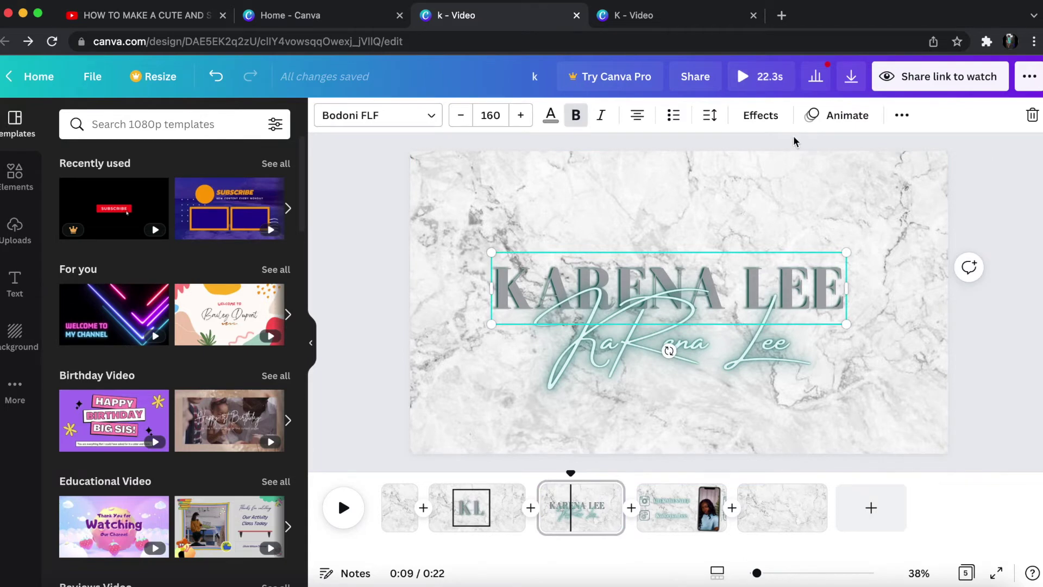
left_click(851, 115)
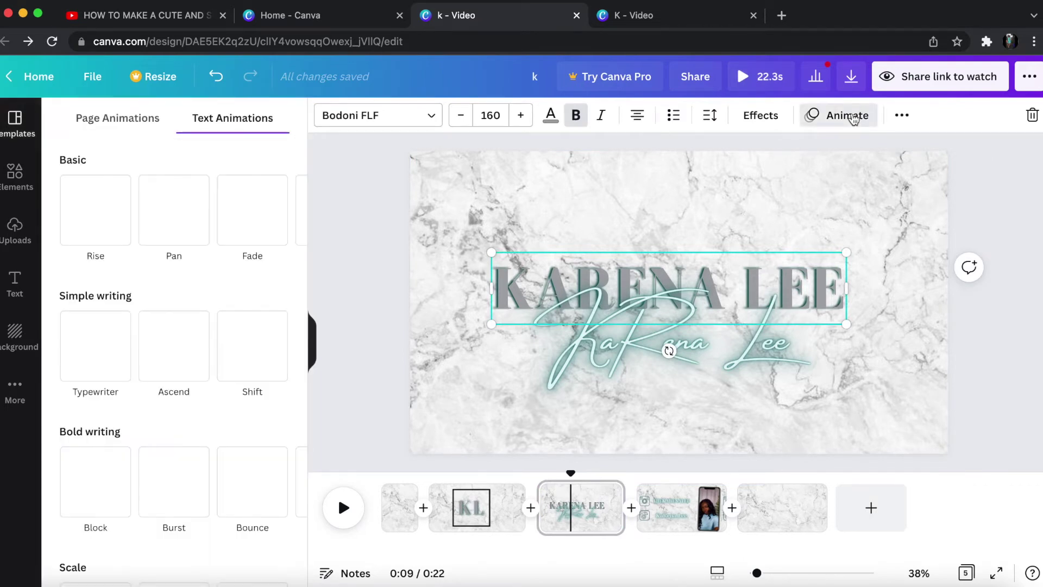
left_click(120, 342)
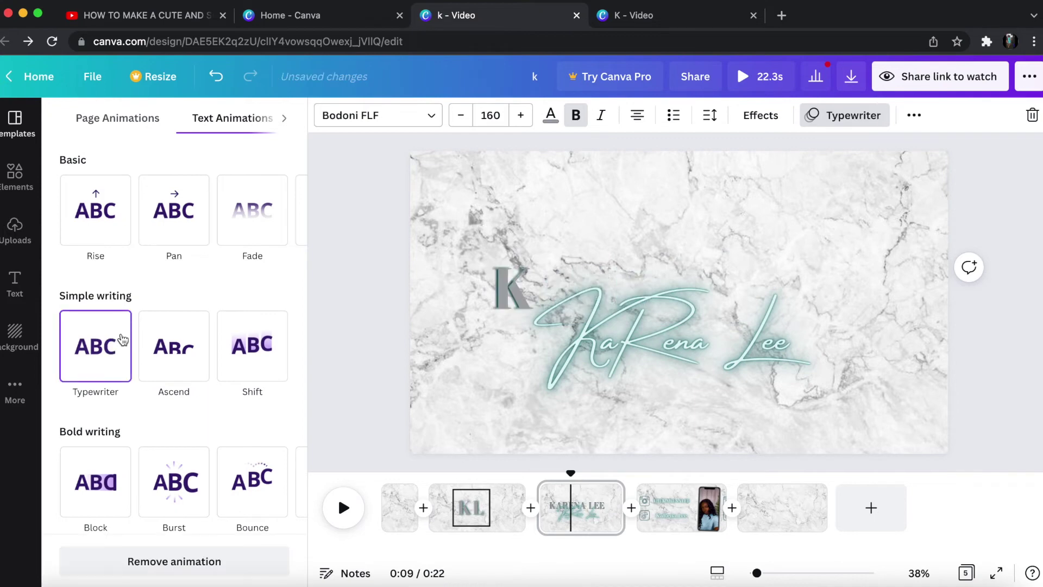
left_click(645, 346)
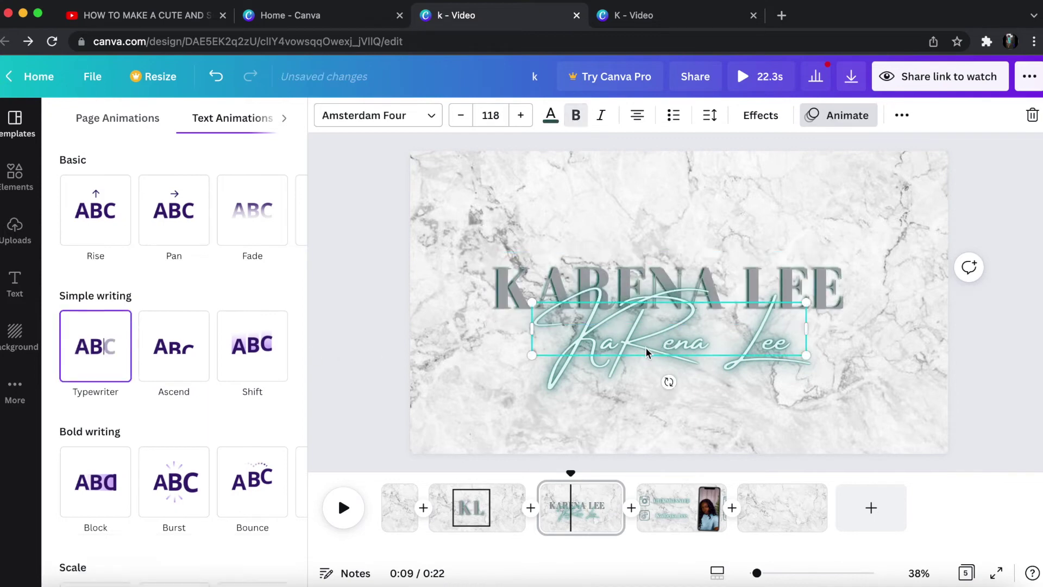
left_click(185, 475)
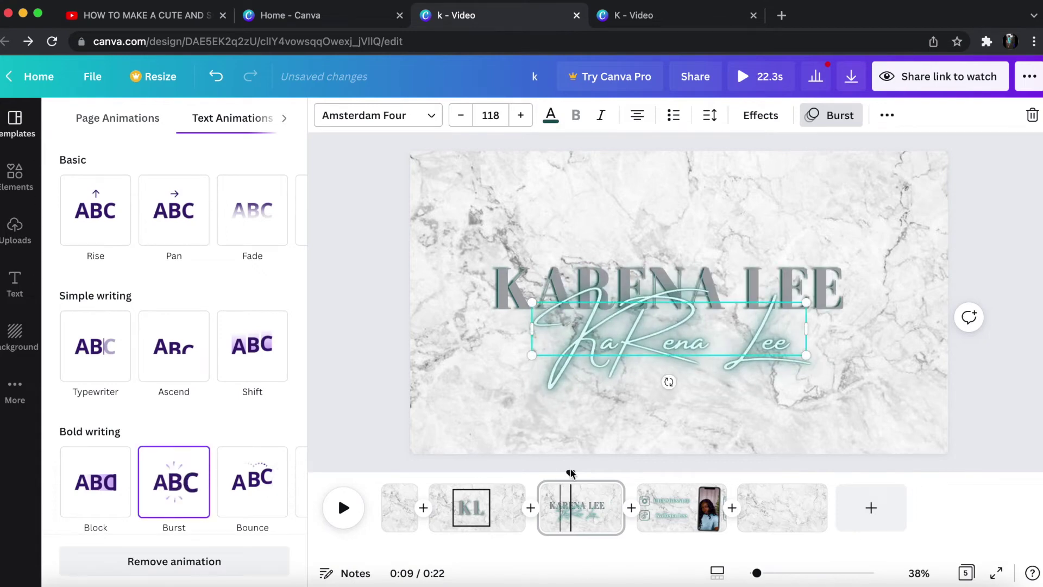
left_click_drag(541, 476, 534, 472)
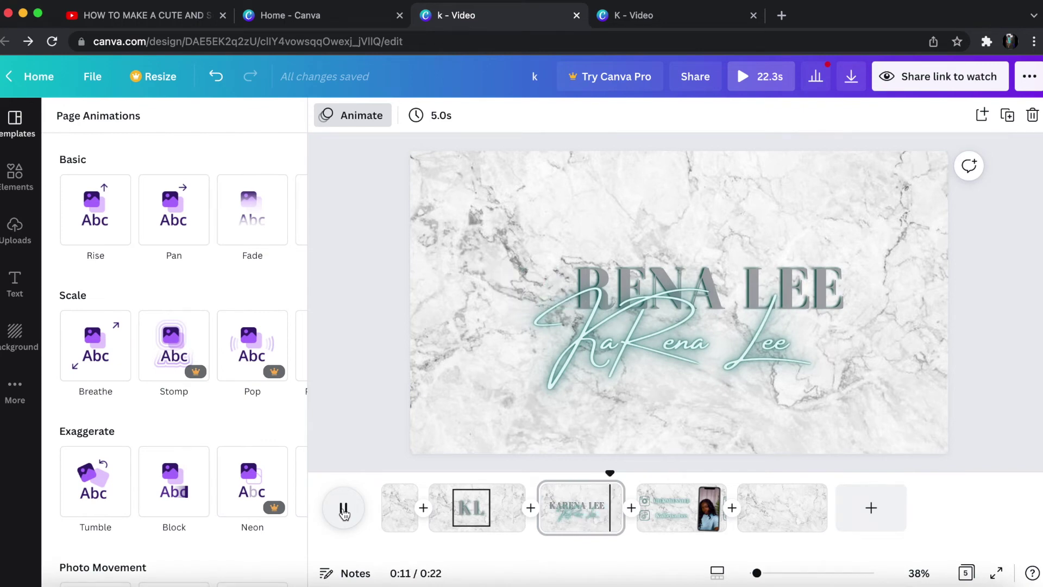
Step: Give both the Instagram and TikTok icons the Rise animation
left_click(456, 258)
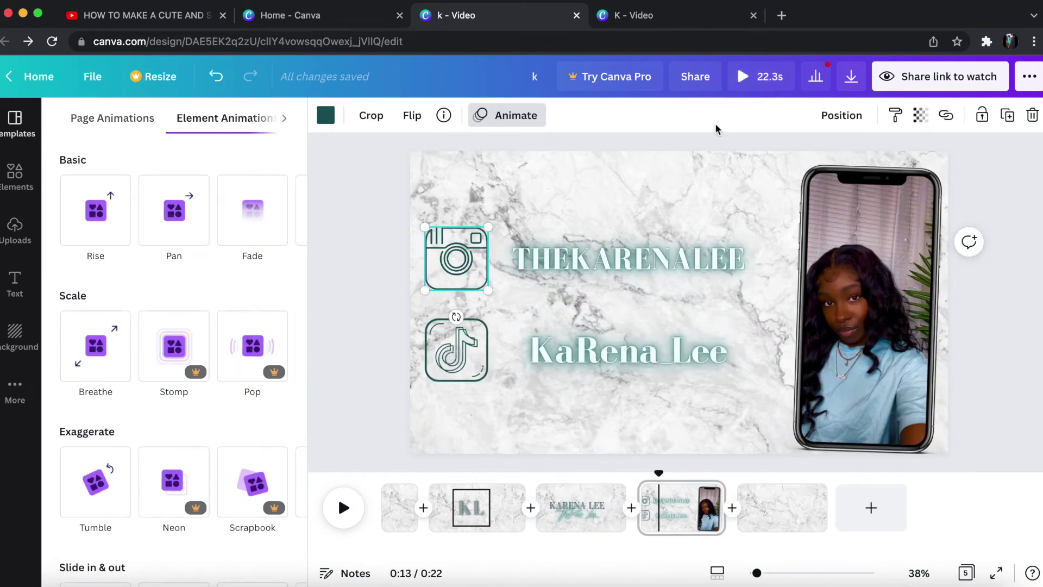
left_click(104, 241)
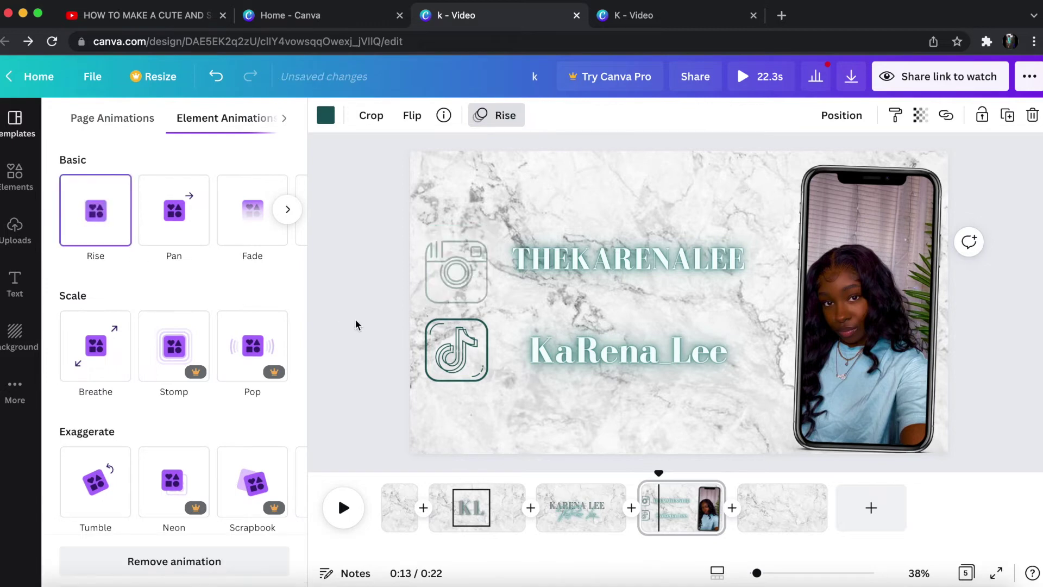
left_click(455, 369)
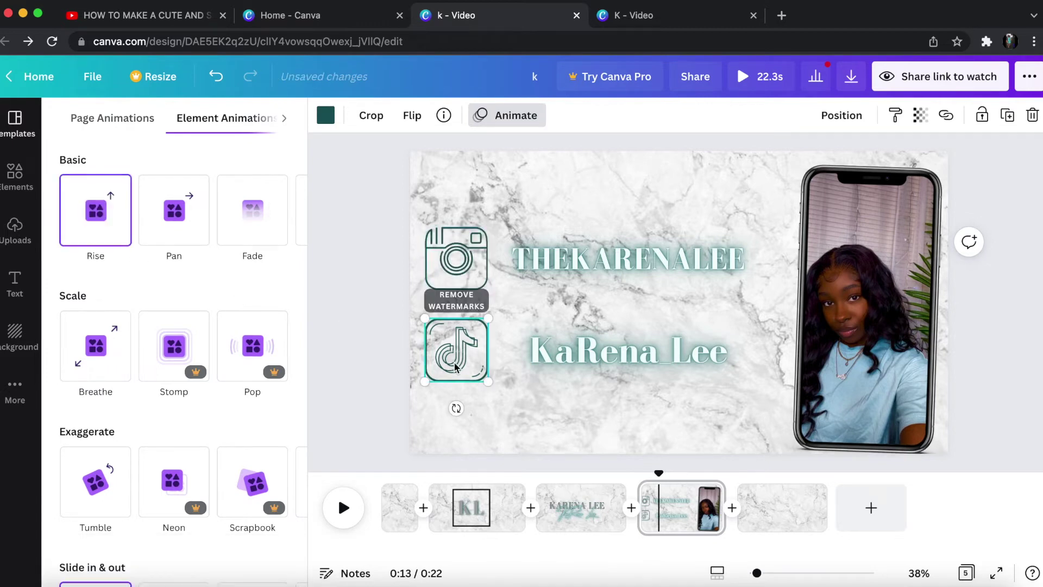
left_click(102, 236)
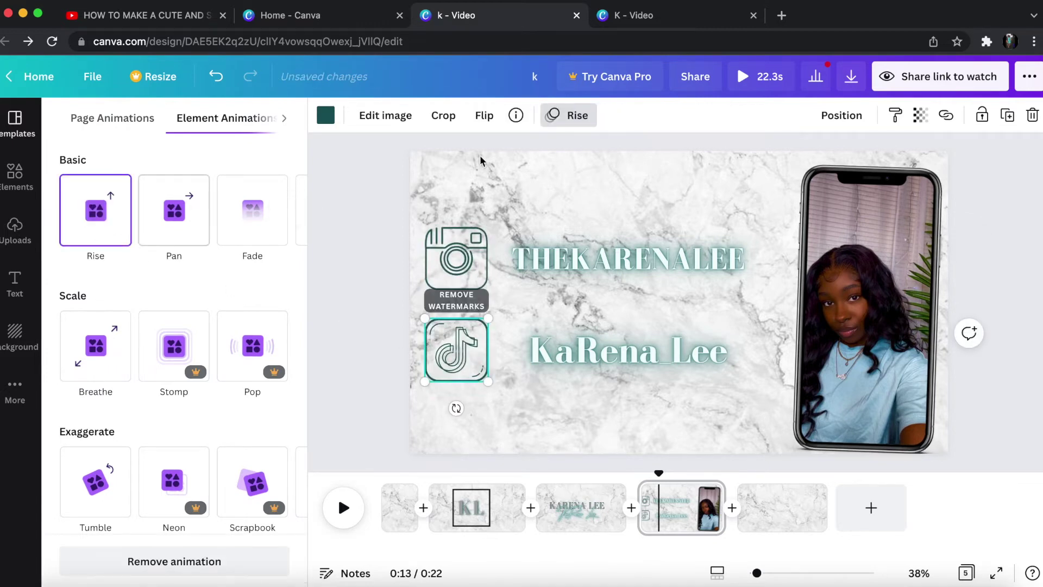
key("Tab")
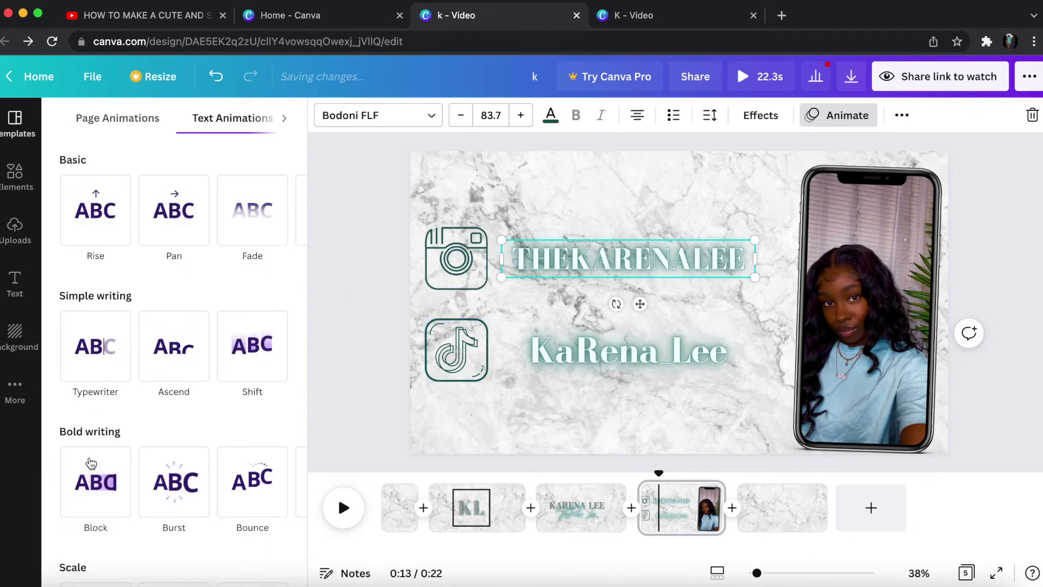
left_click(107, 367)
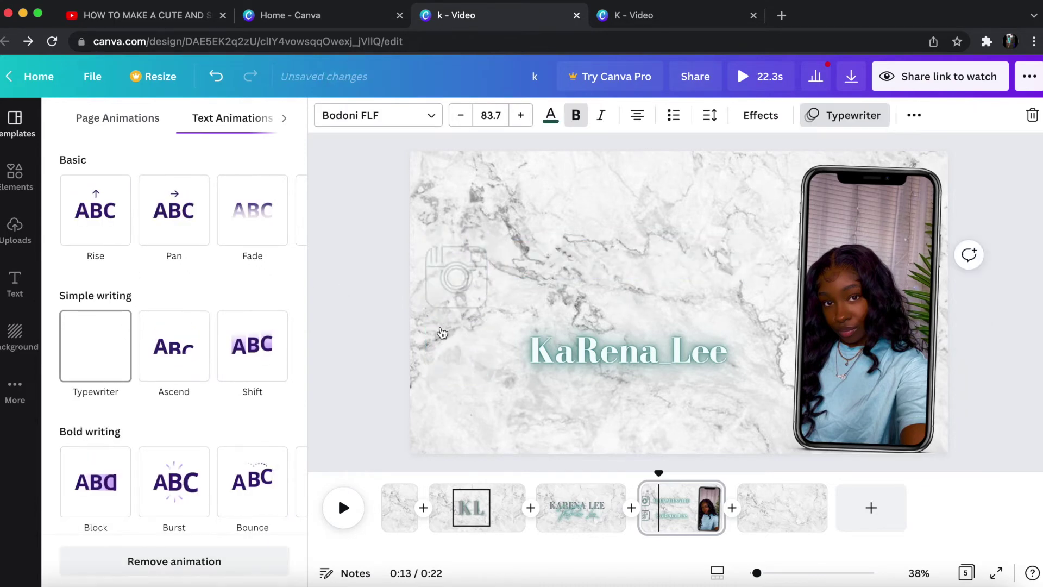
left_click(525, 352)
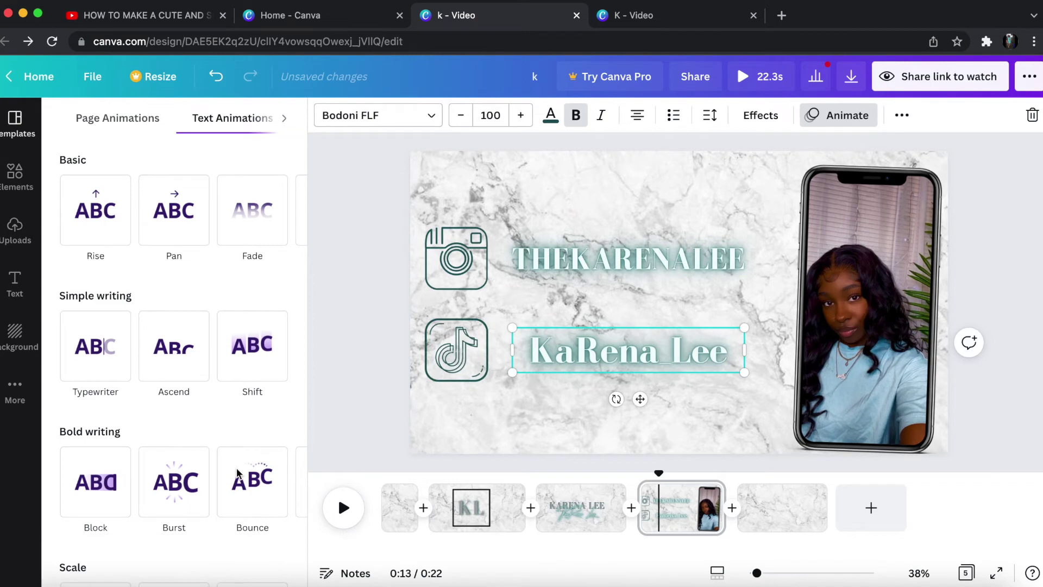
left_click(113, 369)
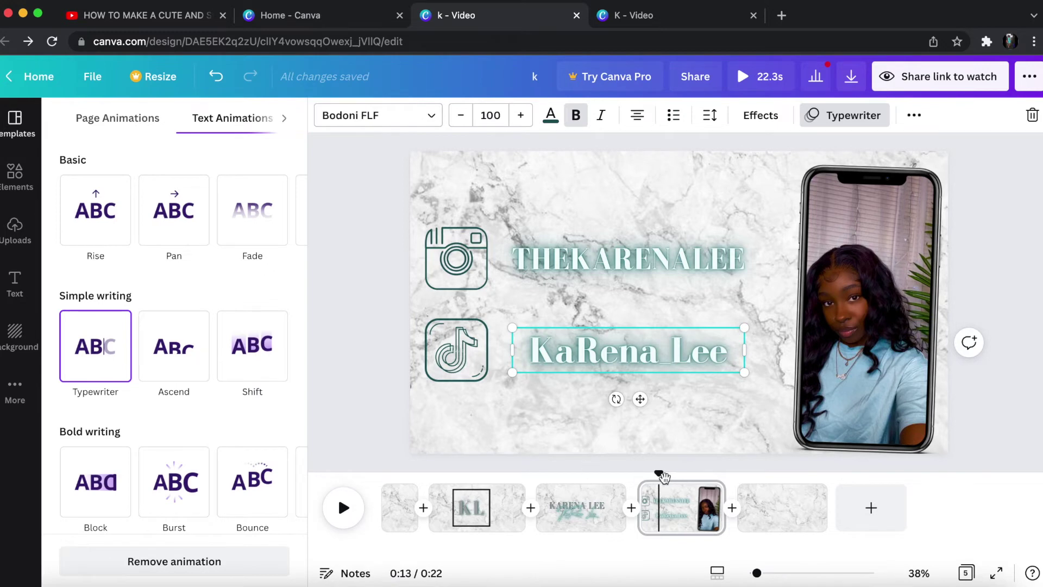
left_click_drag(644, 479, 637, 476)
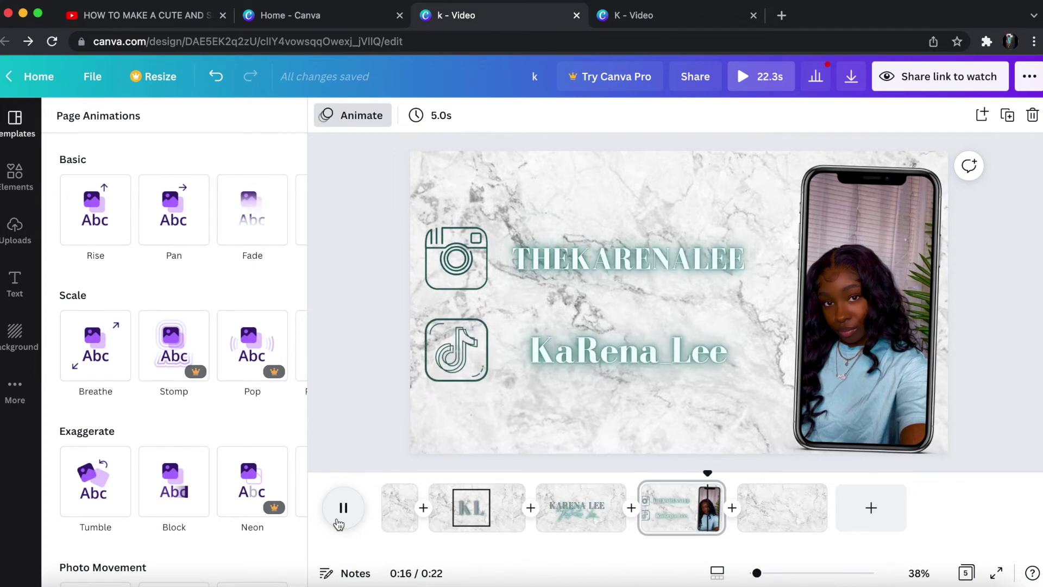
Step: Replay the social-handles page animations from 0:12, then stop and return to the first page
left_click(338, 519)
left_click_drag(723, 474, 635, 474)
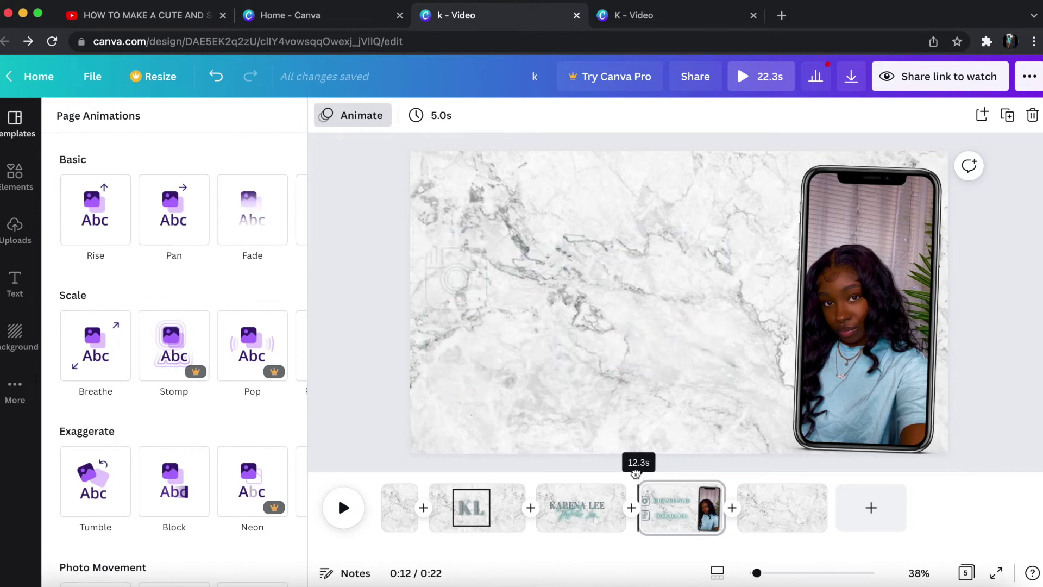
left_click(338, 507)
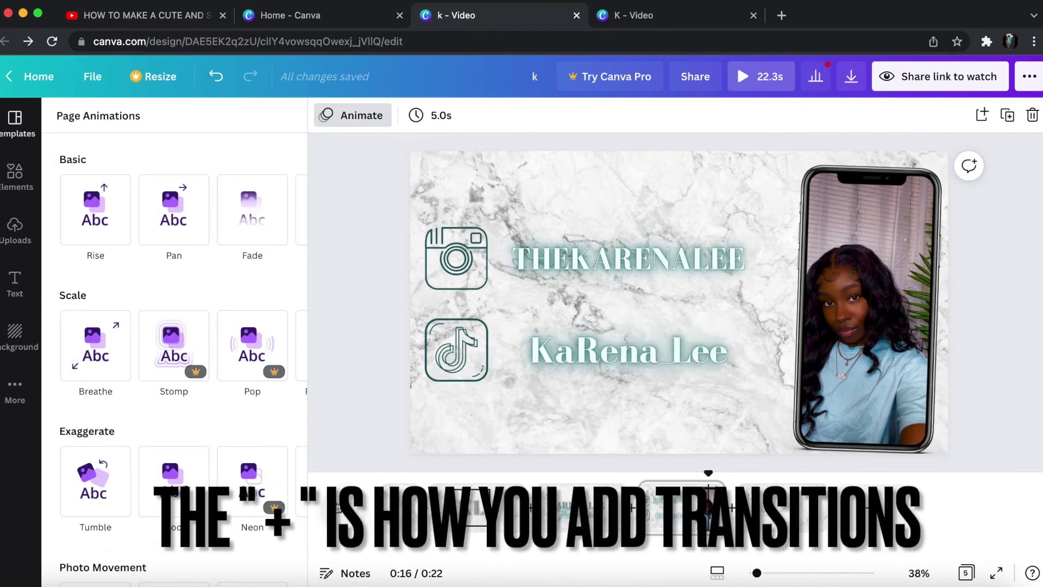
left_click(342, 508)
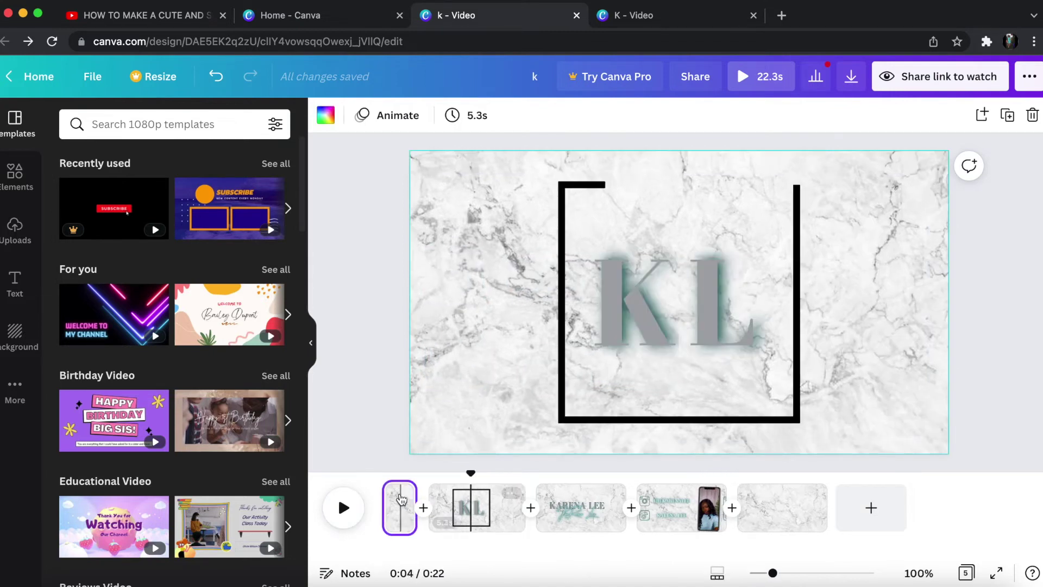
Step: Stop playback and set the KL monogram page's duration to 4.0s
left_click(401, 507)
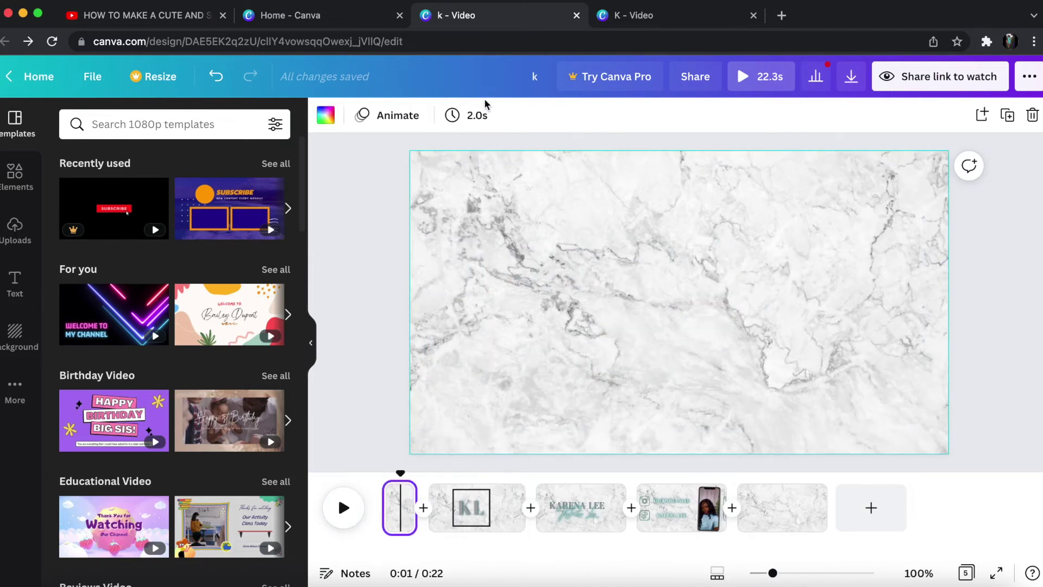
left_click(474, 125)
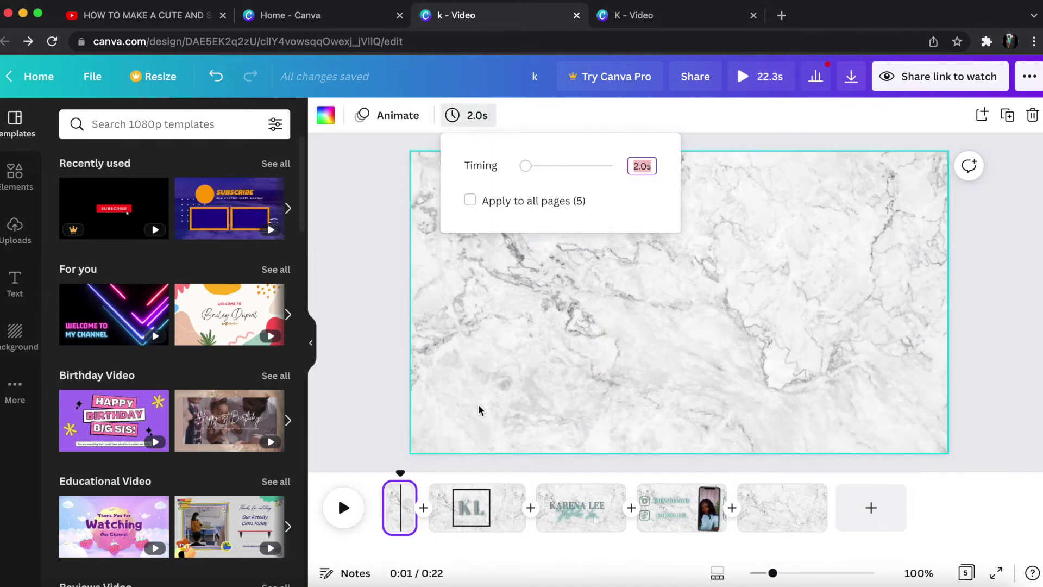
left_click(477, 508)
left_click(472, 116)
type("4")
key("Return")
left_click(533, 280)
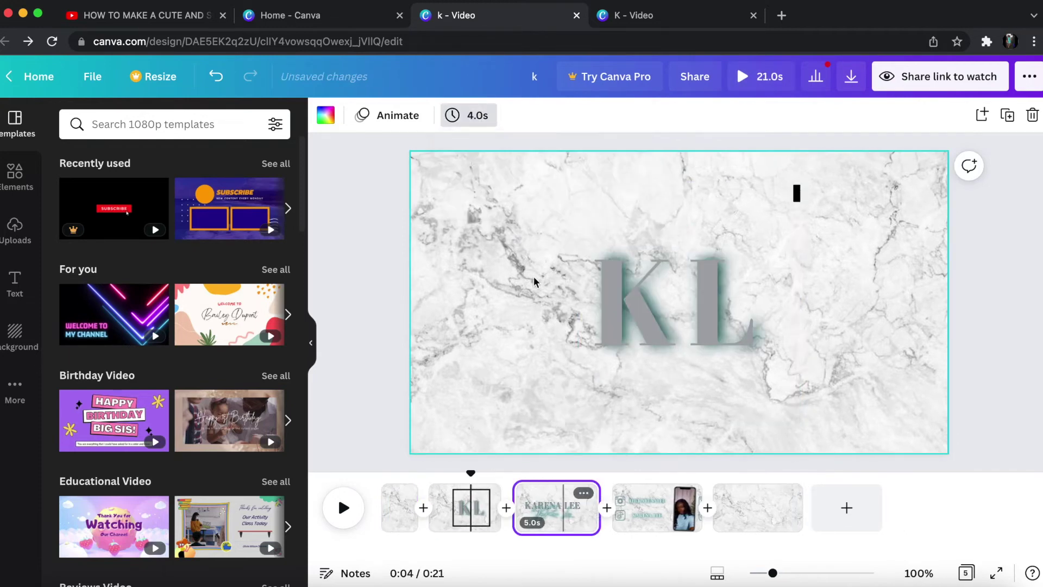
Step: Set the name and social-handles pages to 4.0s each, bringing the video to 19.0s
left_click(478, 116)
type("4")
key("Return")
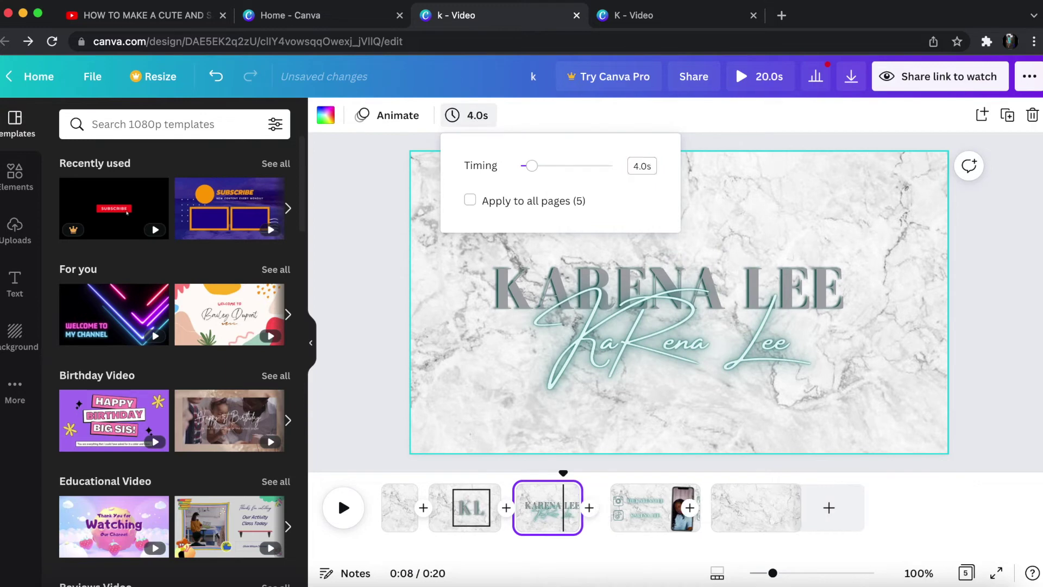
left_click(640, 506)
left_click(471, 129)
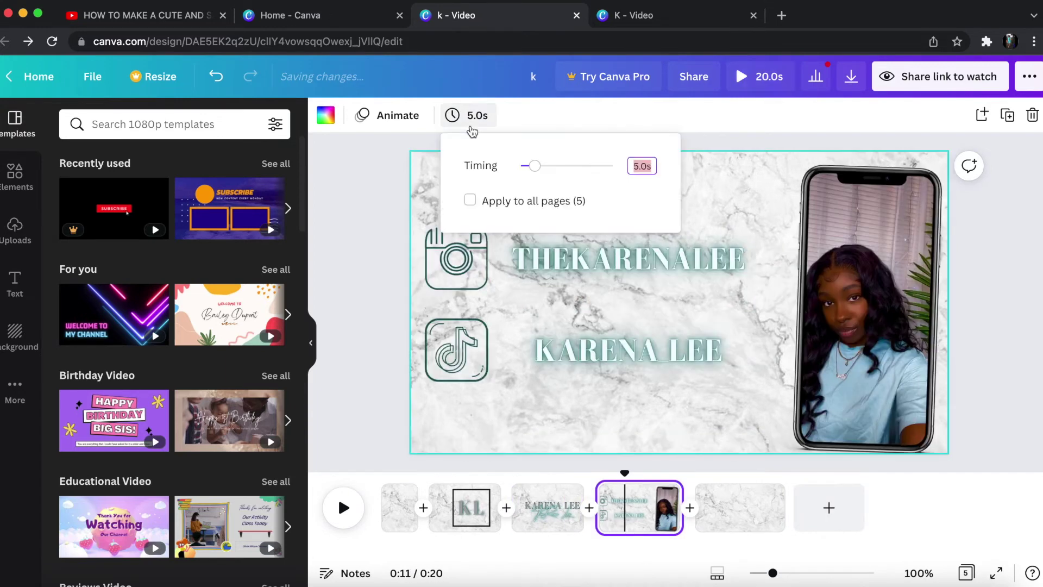
key("Return")
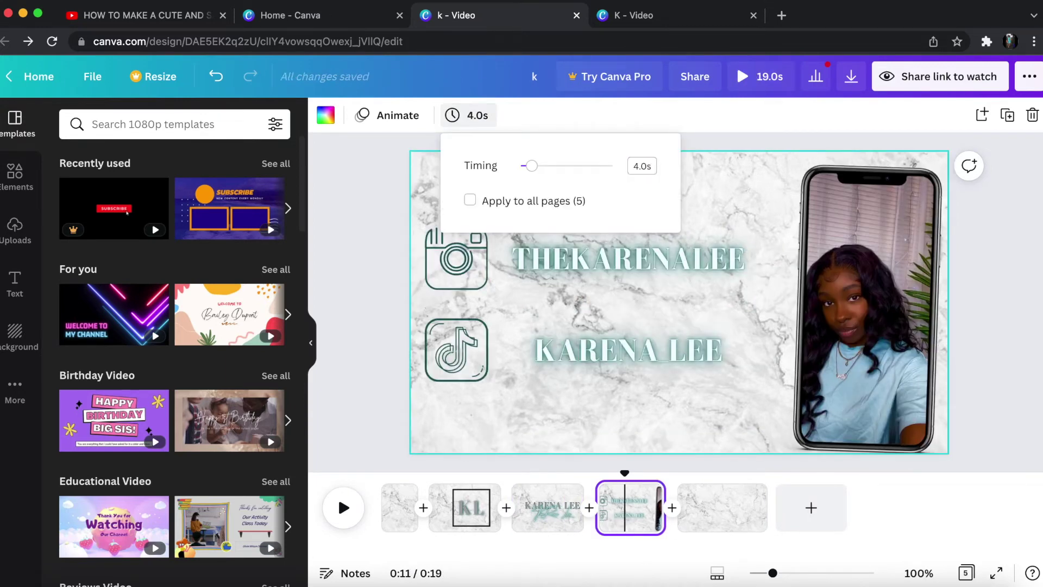